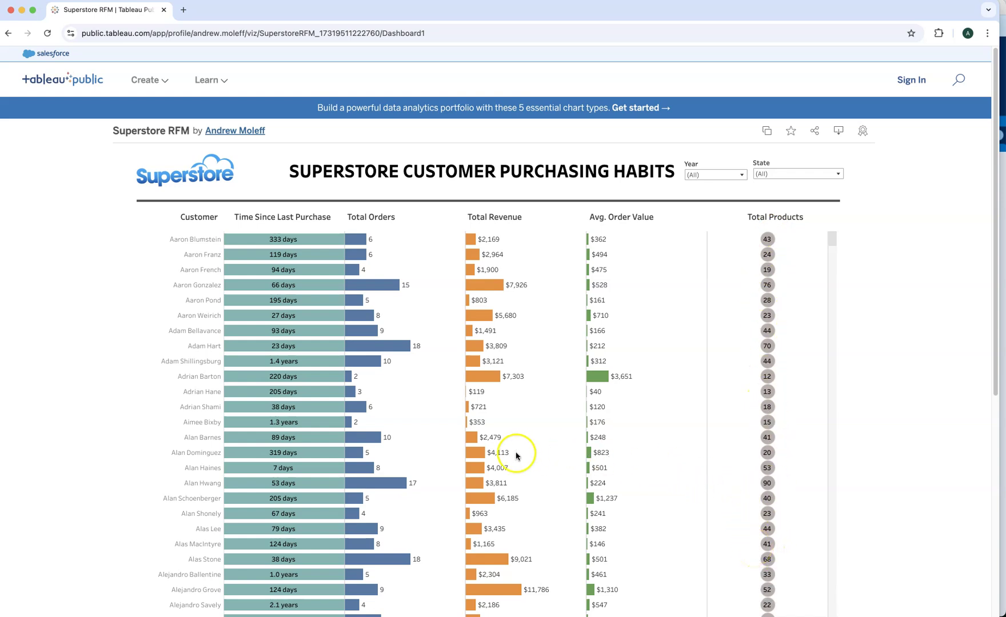
{"action": "mouse_move", "coordinate": [278, 257]}
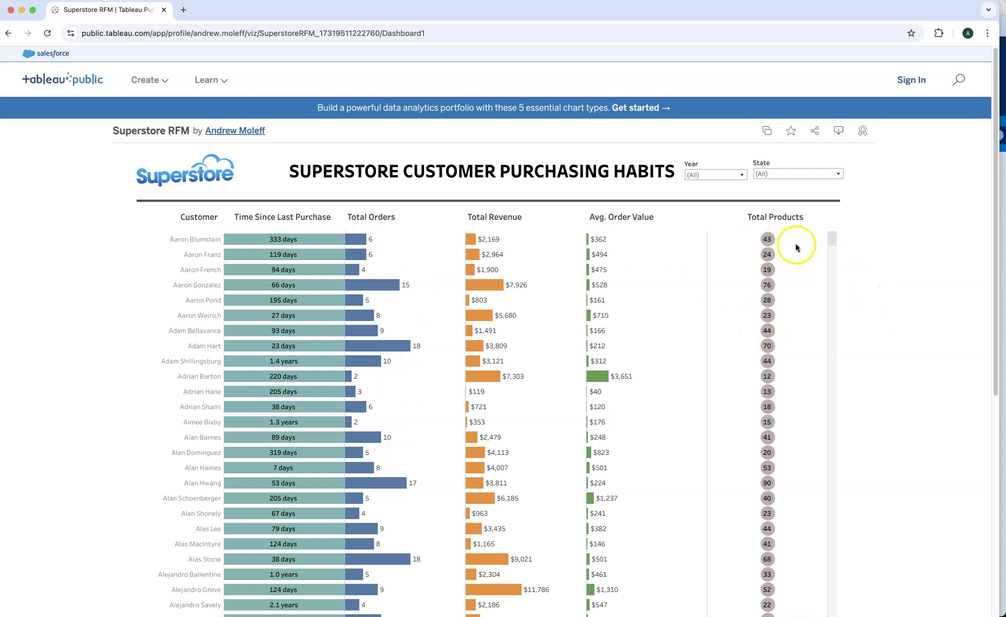
{"action": "mouse_move", "coordinate": [757, 367]}
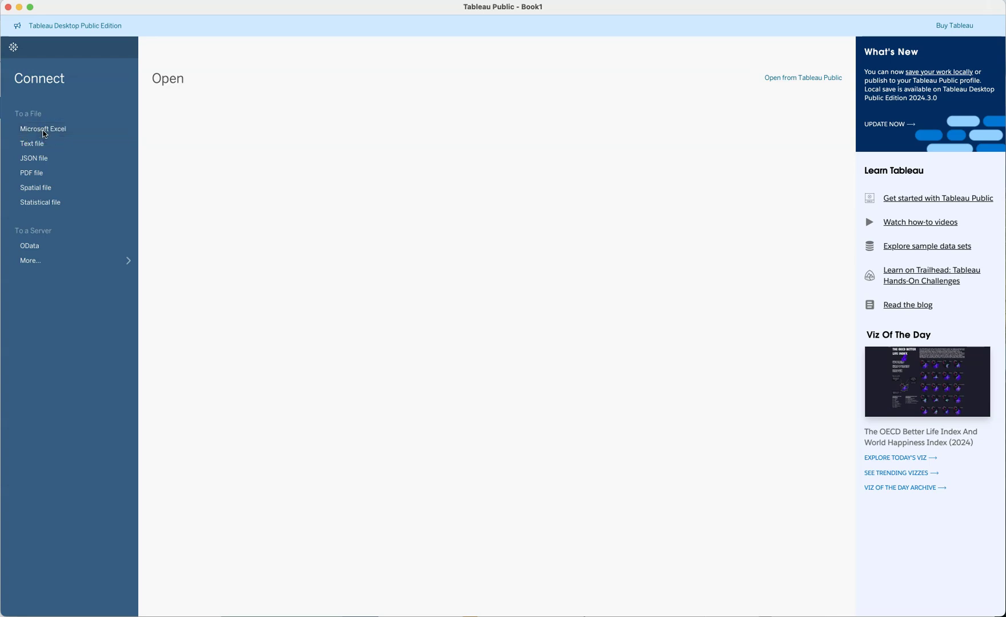
Connect to the Excel workbook "Sample Superstore Sales Updated Nov 2024 ajm" and add its Orders table to the data model.
{"action": "left_click", "coordinate": [285, 182]}
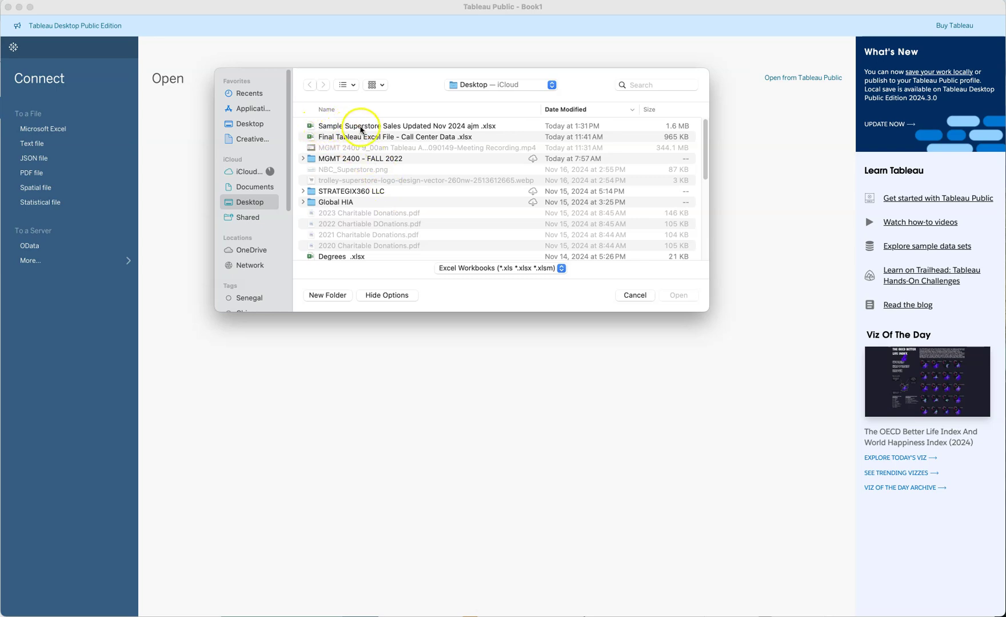
{"action": "left_click", "coordinate": [420, 127]}
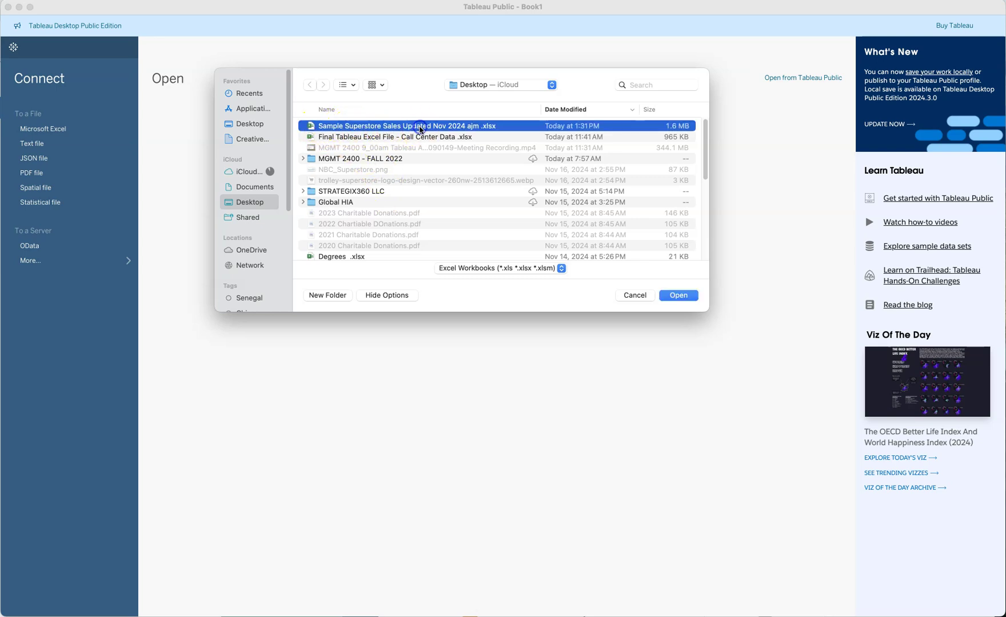
{"action": "left_click", "coordinate": [680, 295]}
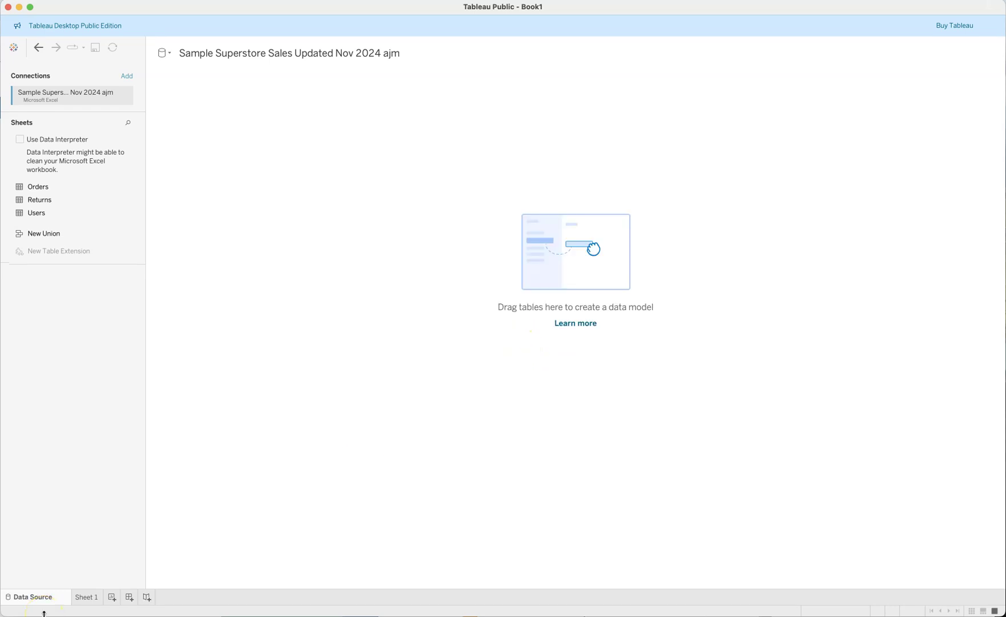
{"action": "left_click_drag", "start_coordinate": [39, 187], "coordinate": [563, 264]}
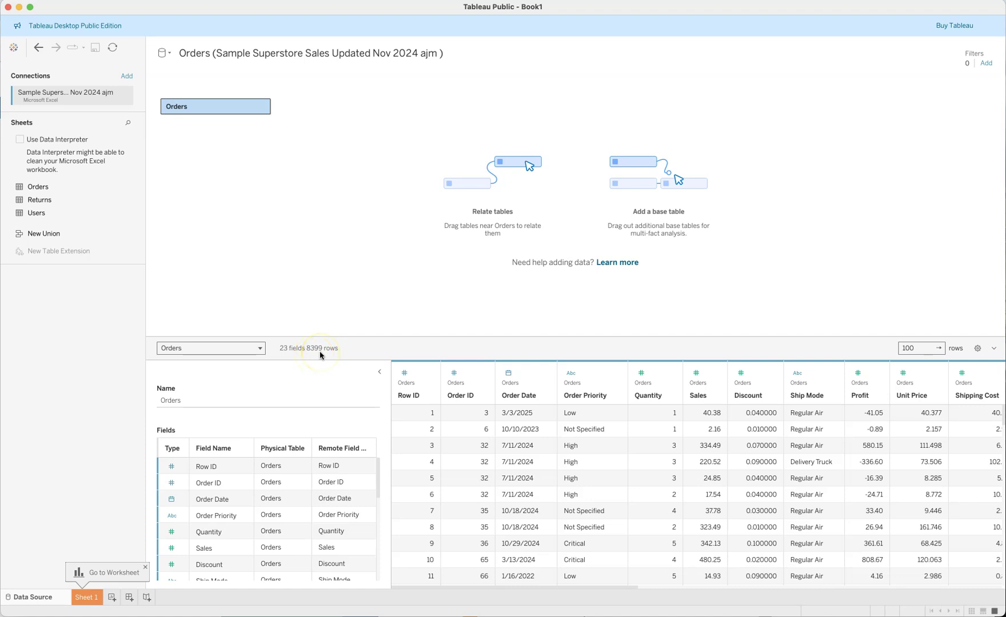
Go to Sheet 1 and rename the worksheet as RFM.
{"action": "left_click", "coordinate": [87, 598]}
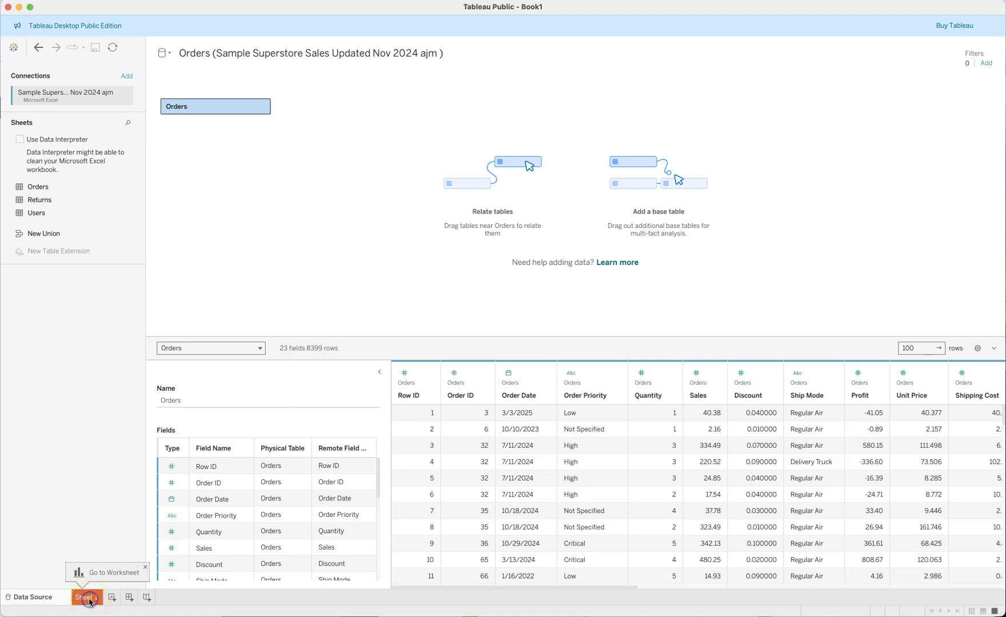
{"action": "right_click", "coordinate": [89, 600]}
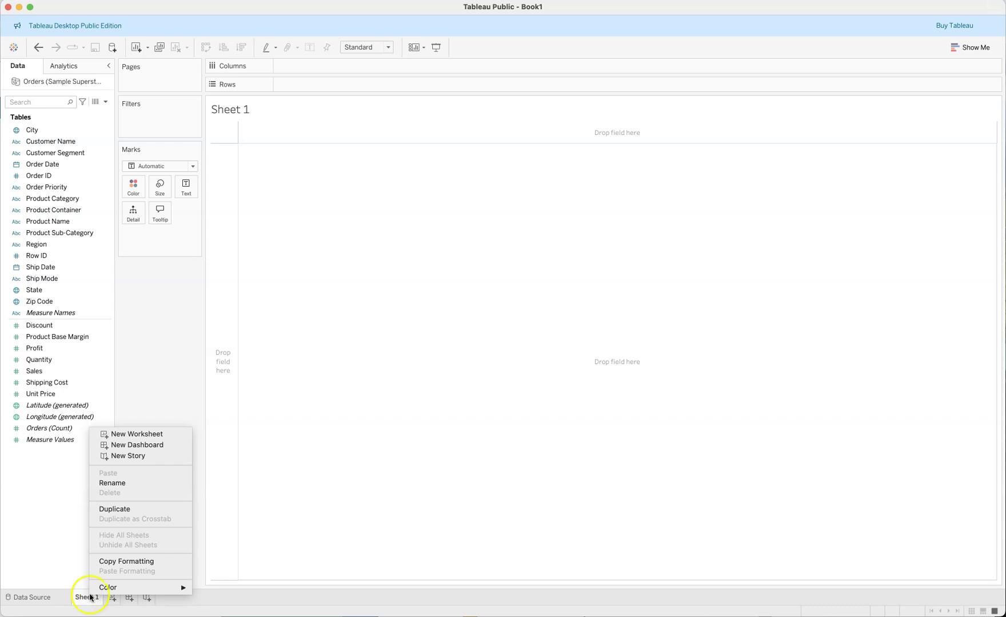
{"action": "left_click", "coordinate": [128, 483]}
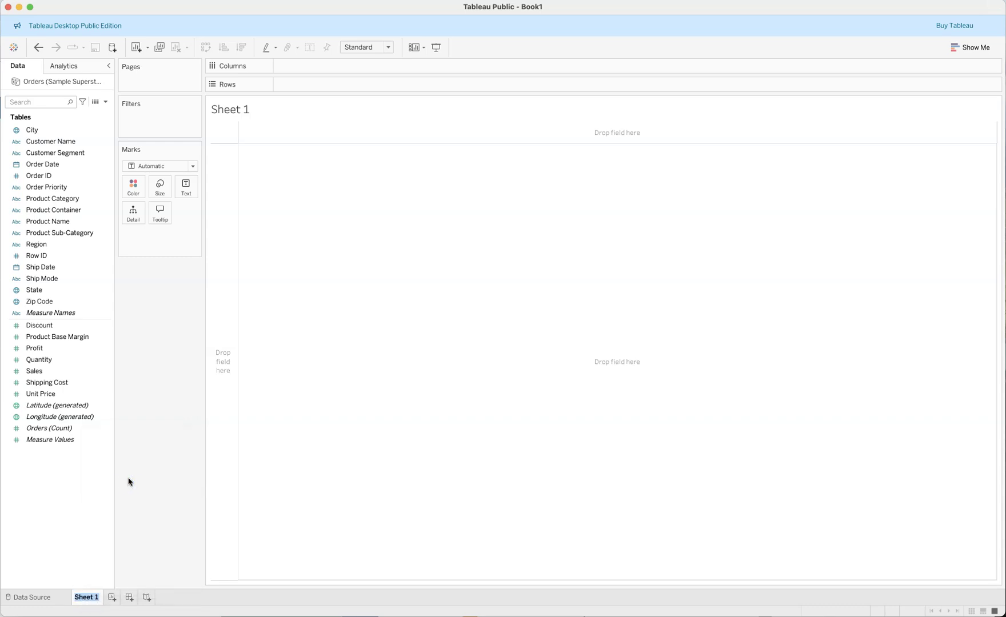
{"action": "type", "text": "RFM"}
{"action": "left_click", "coordinate": [454, 544]}
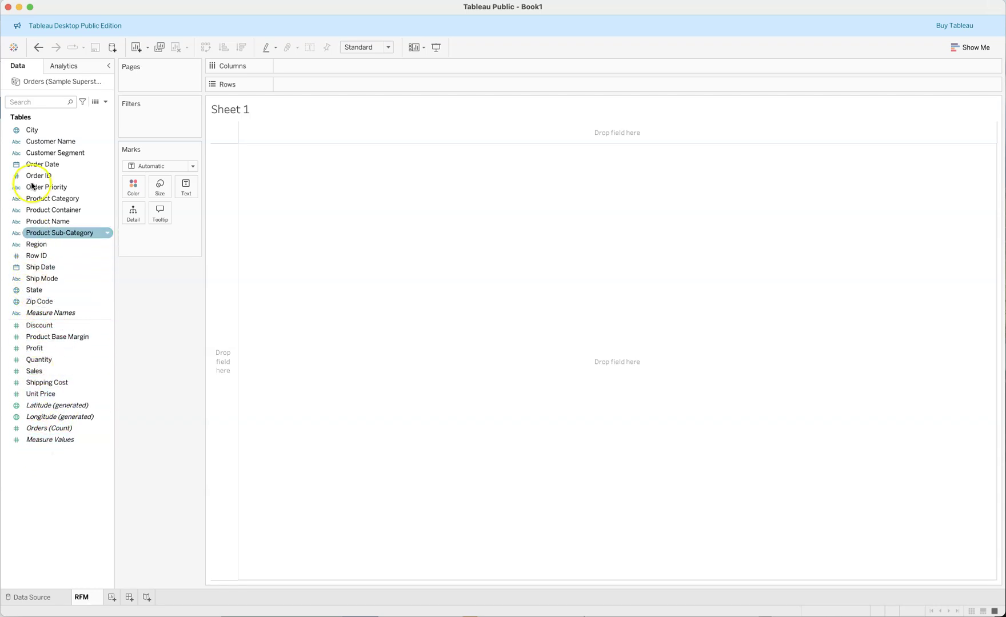
Place Customer Name on Rows, adding all members of the field.
{"action": "left_click_drag", "start_coordinate": [36, 142], "coordinate": [289, 88]}
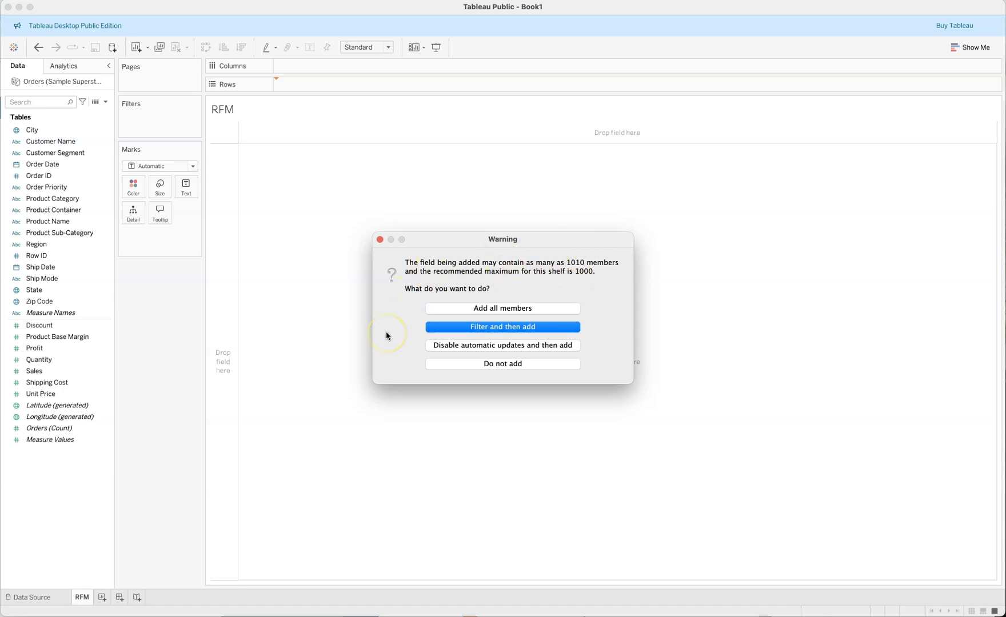
{"action": "left_click", "coordinate": [494, 309]}
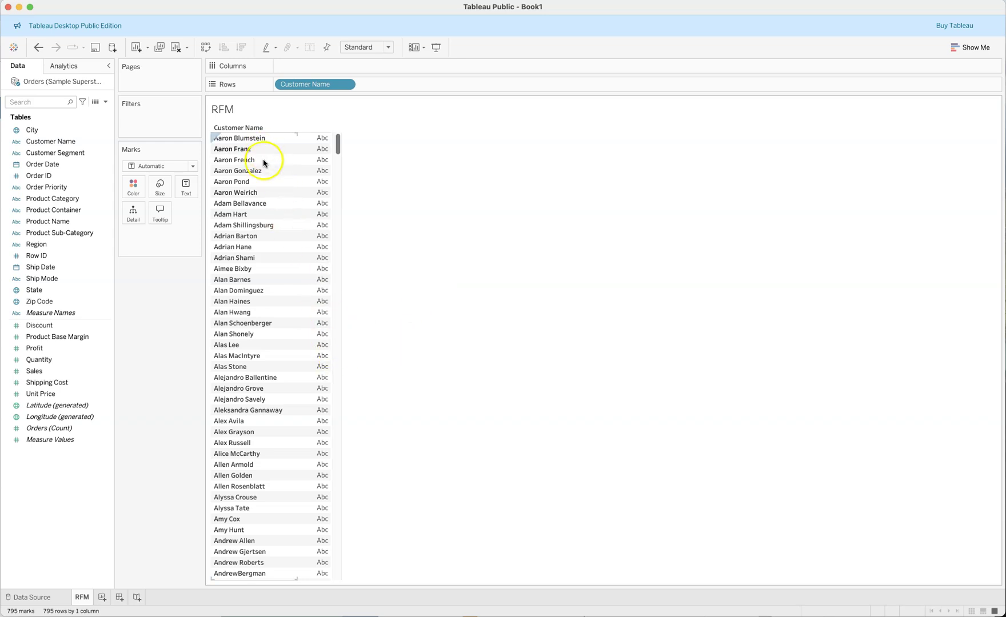
{"action": "left_click_drag", "start_coordinate": [242, 243], "coordinate": [460, 407]}
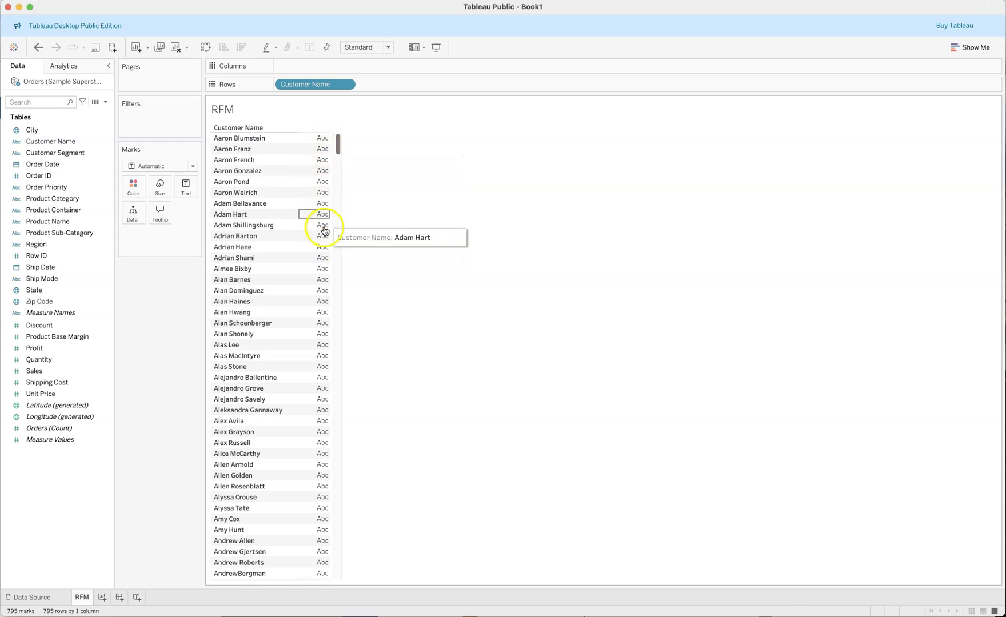
Add Sales and Quantity to the customer table as side-by-side value columns.
{"action": "left_click_drag", "start_coordinate": [34, 371], "coordinate": [309, 337]}
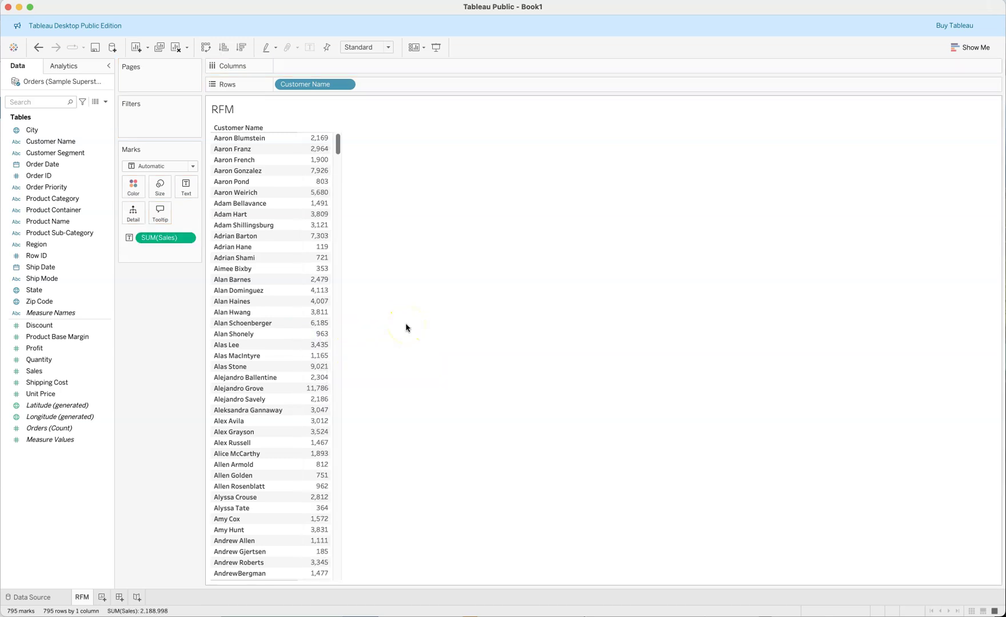
{"action": "left_click_drag", "start_coordinate": [40, 360], "coordinate": [318, 345]}
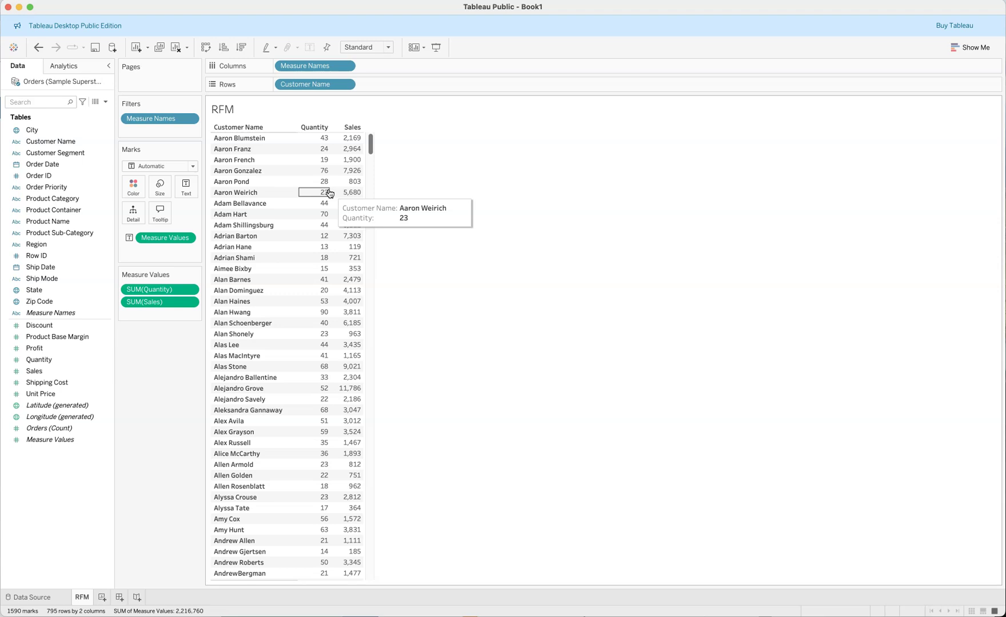
Add Order ID to the Text marks and aggregate it as Count (Distinct).
{"action": "left_click", "coordinate": [39, 177]}
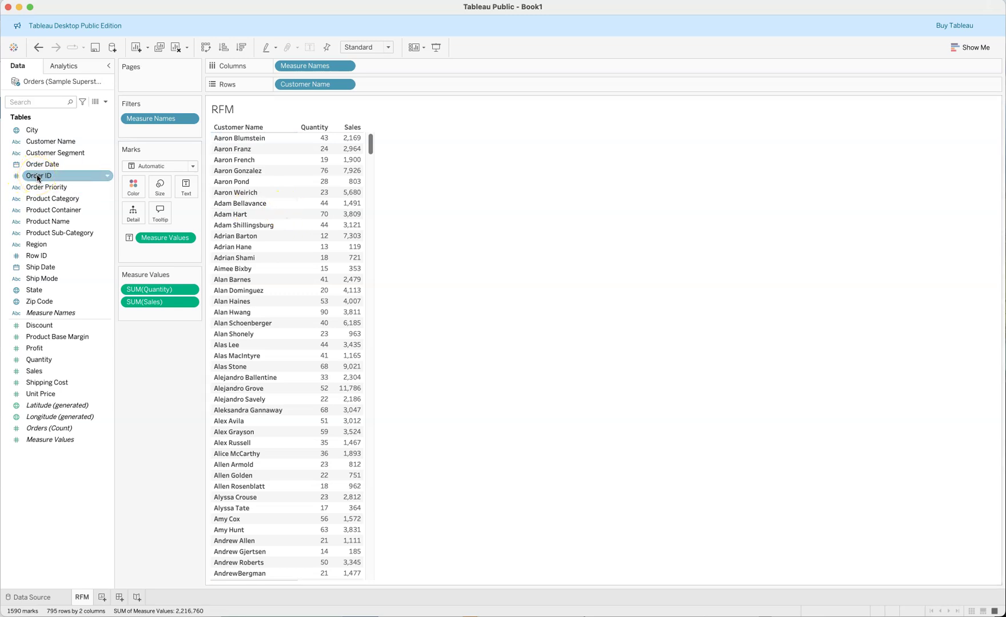
{"action": "left_click_drag", "start_coordinate": [38, 178], "coordinate": [185, 189]}
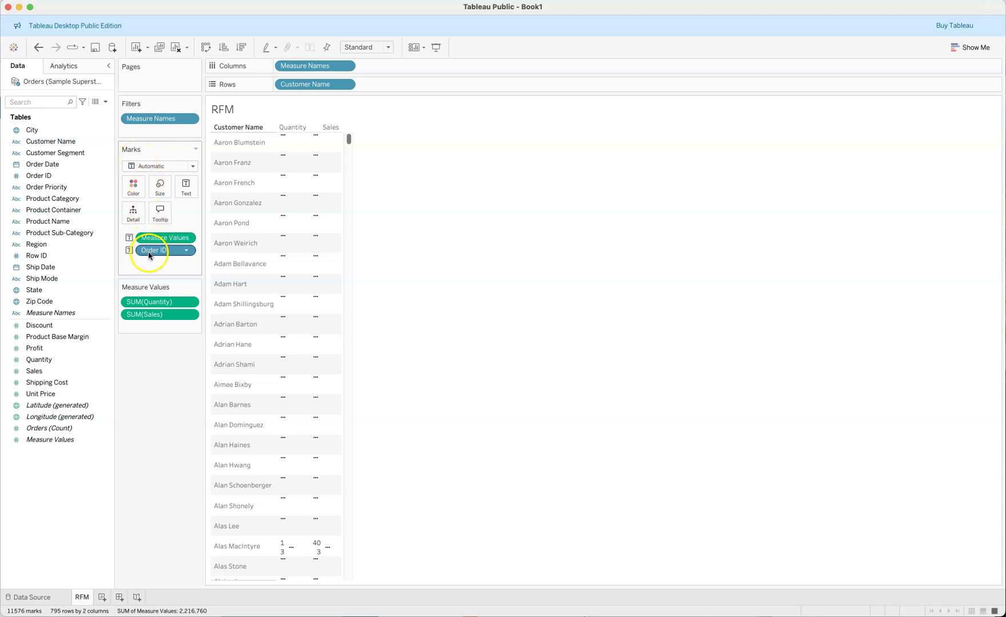
{"action": "left_click", "coordinate": [186, 250]}
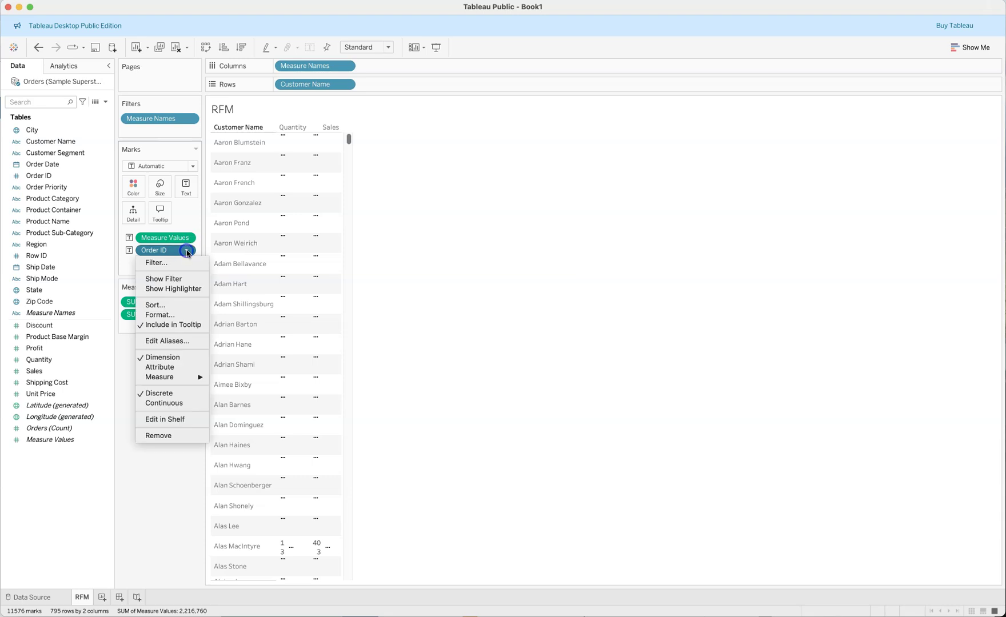
{"action": "mouse_move", "coordinate": [189, 380]}
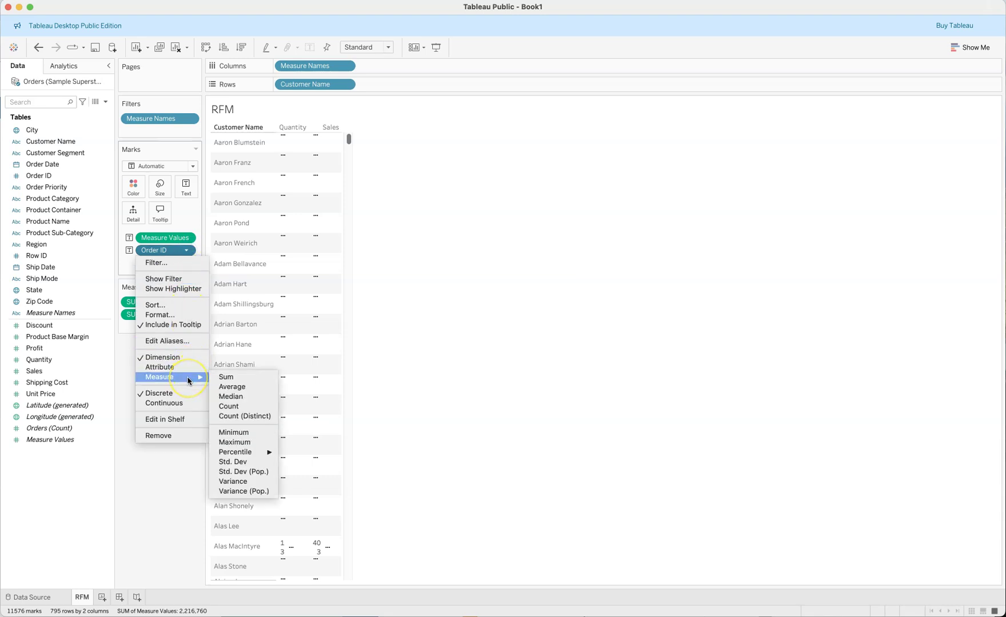
{"action": "left_click", "coordinate": [236, 417]}
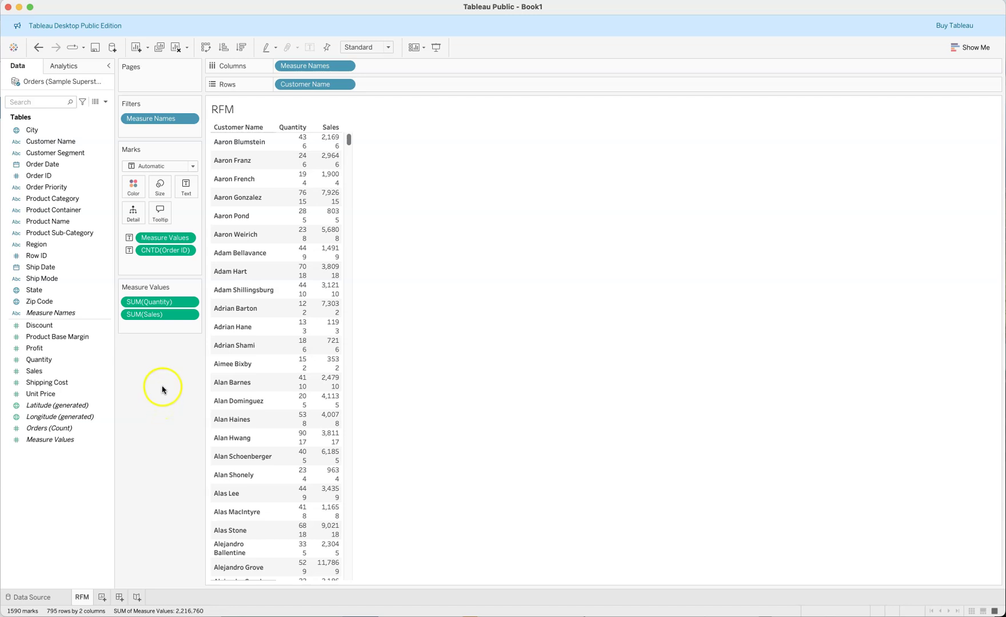
Move the distinct count of Order ID from the marks into Measure Values, below Sales, as its own column.
{"action": "left_click", "coordinate": [153, 251]}
{"action": "left_click_drag", "start_coordinate": [154, 252], "coordinate": [145, 326]}
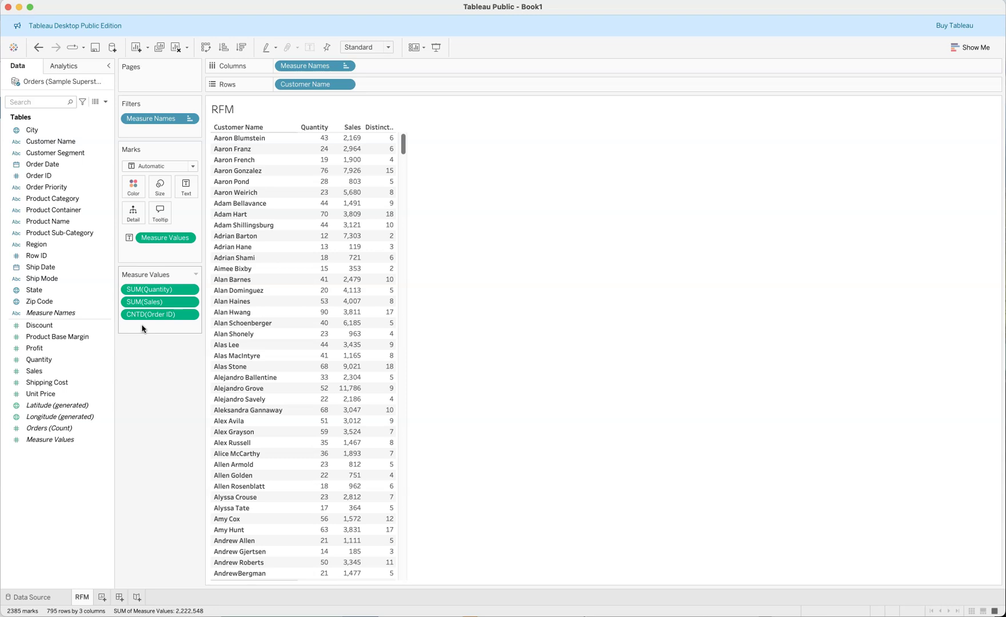
{"action": "mouse_move", "coordinate": [381, 142]}
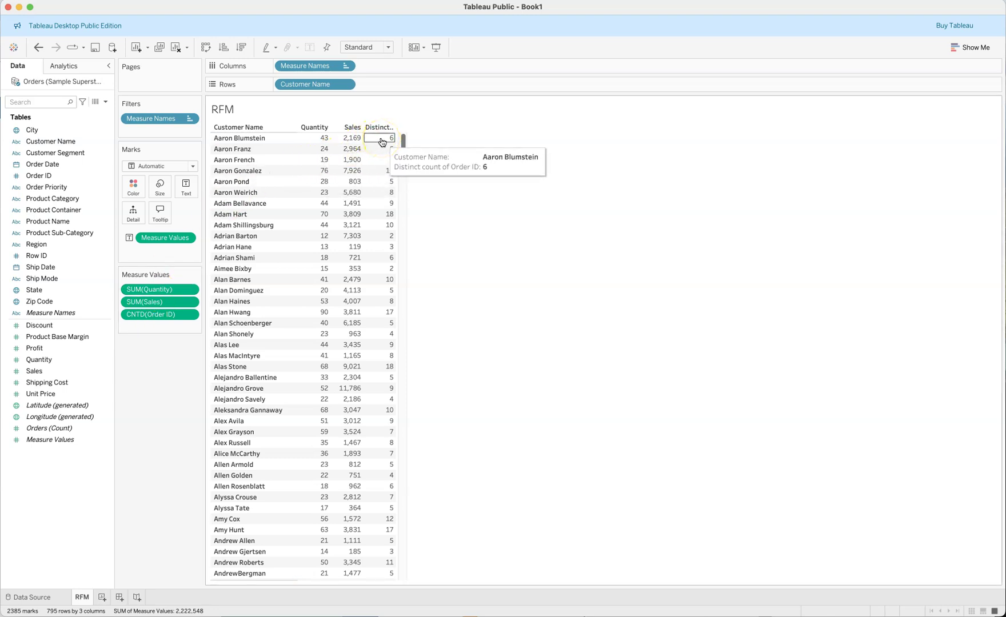
{"action": "mouse_move", "coordinate": [350, 143]}
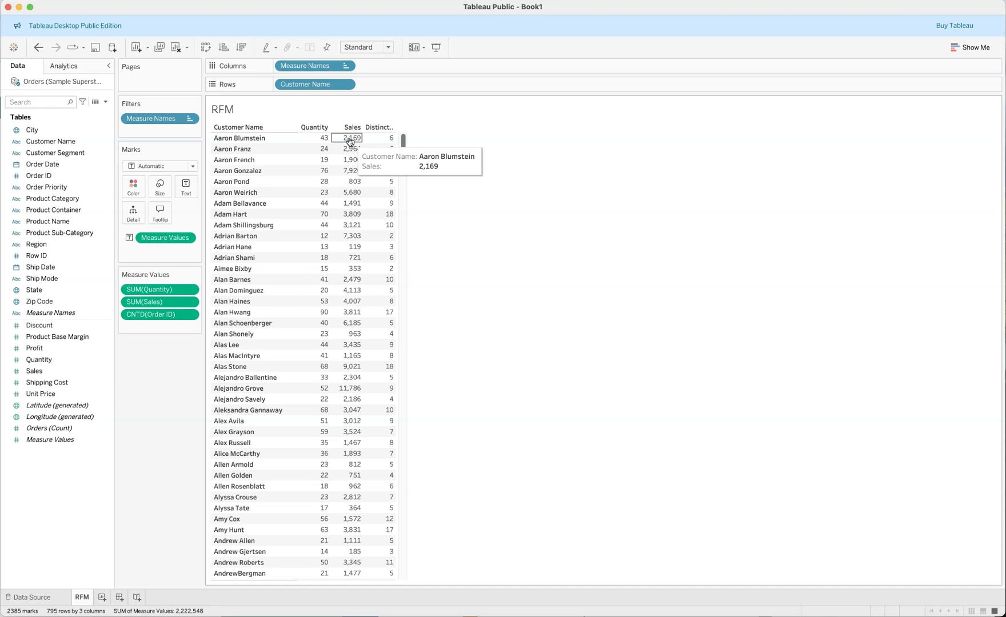
{"action": "left_click", "coordinate": [383, 140]}
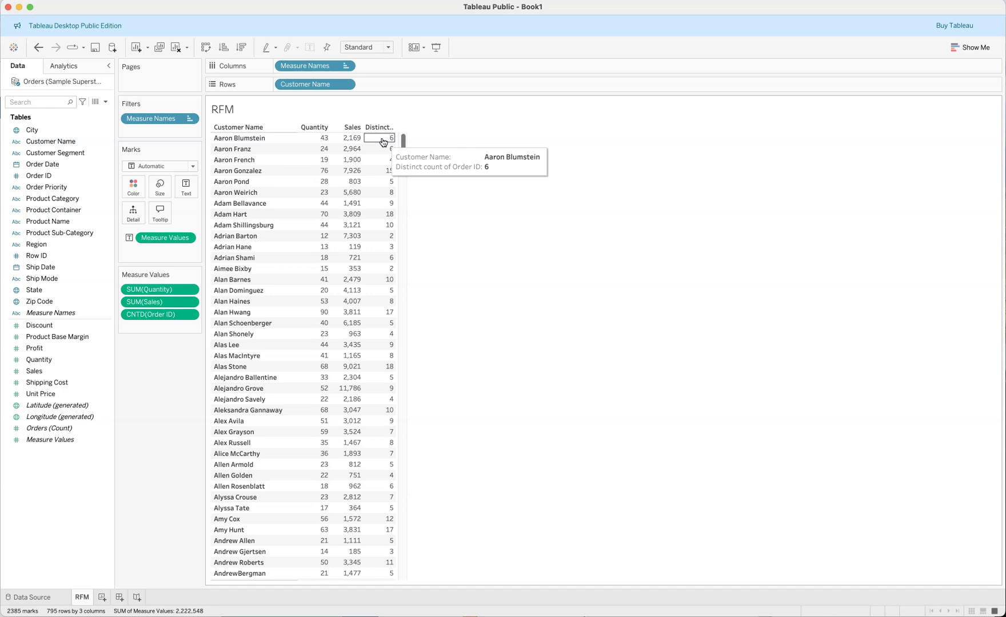
Start a new calculated field and name it "Avg Order Amount".
{"action": "left_click", "coordinate": [291, 72]}
{"action": "left_click", "coordinate": [289, 142]}
{"action": "left_click", "coordinate": [197, 105]}
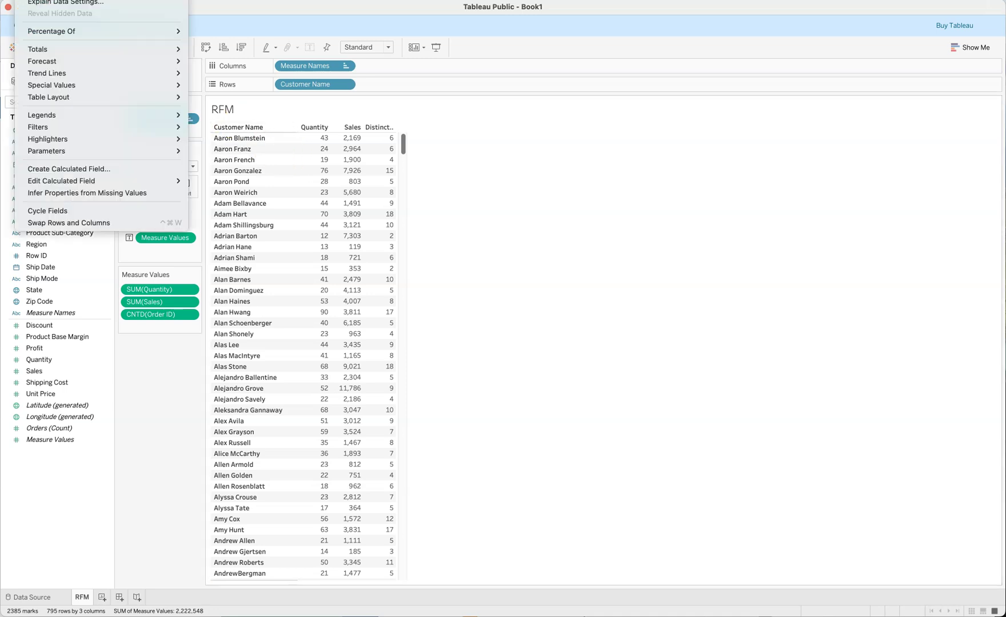
{"action": "left_click", "coordinate": [63, 170]}
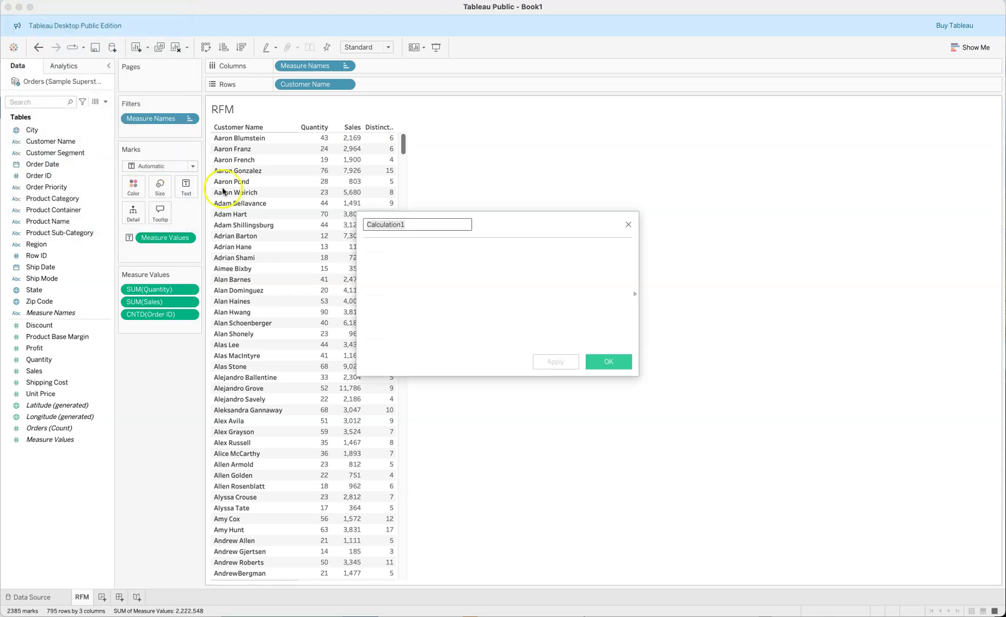
{"action": "left_click_drag", "start_coordinate": [525, 228], "coordinate": [581, 176]}
{"action": "left_click_drag", "start_coordinate": [469, 175], "coordinate": [421, 175]}
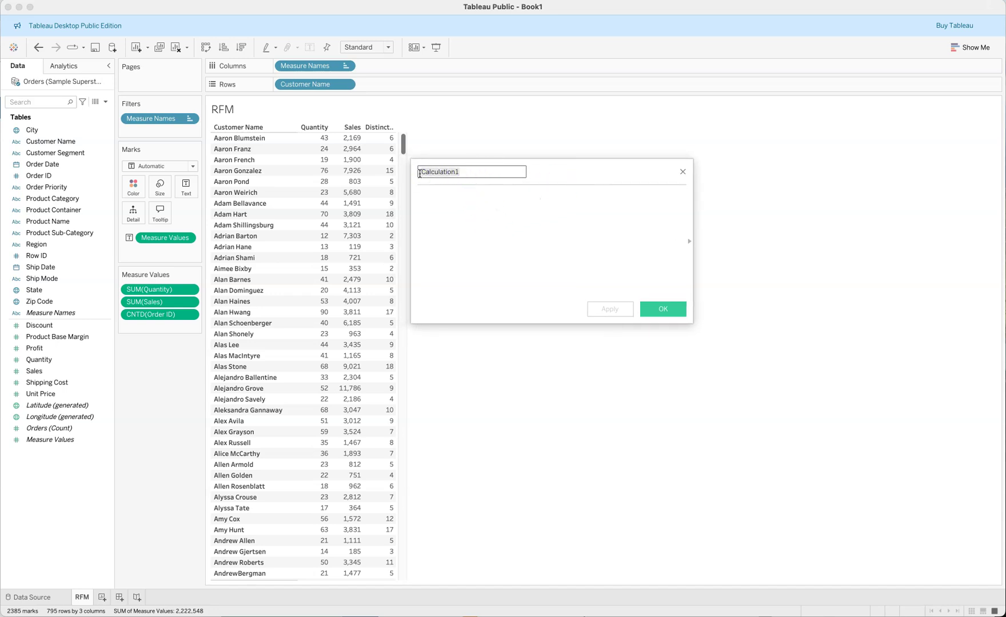
{"action": "type", "text": "Avg Order Amount"}
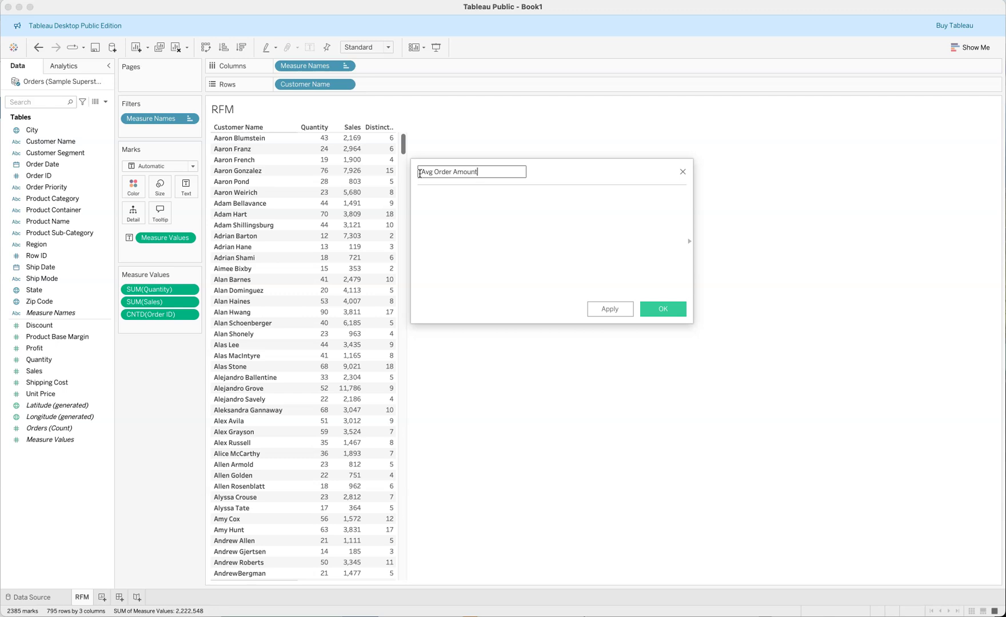
Define Avg Order Amount as SUM([Sales])/COUNTD([Order ID]) and save the calculation.
{"action": "left_click", "coordinate": [423, 170]}
{"action": "left_click", "coordinate": [449, 197]}
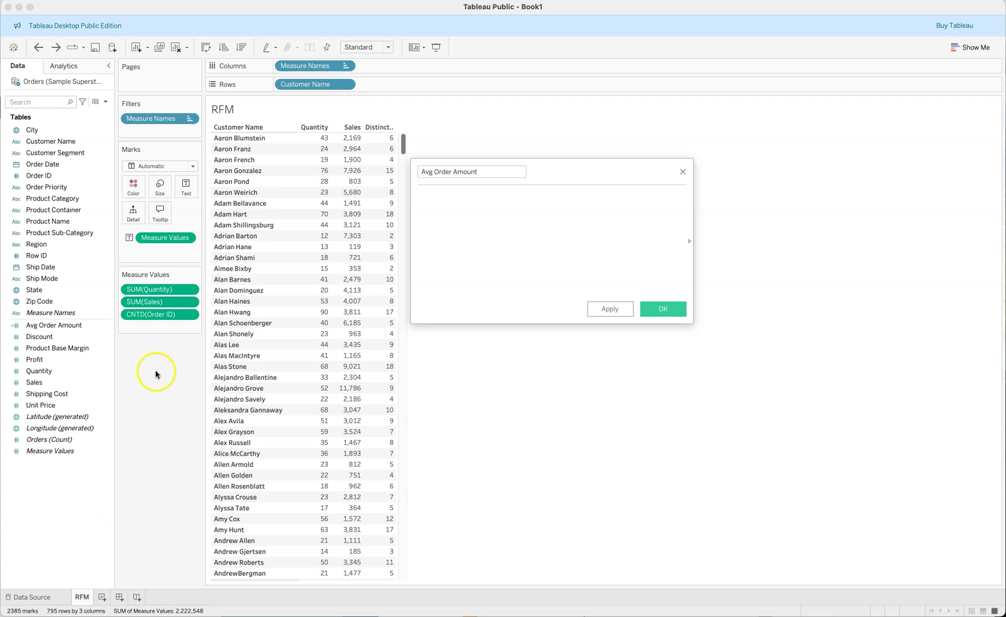
{"action": "left_click_drag", "start_coordinate": [147, 301], "coordinate": [456, 198]}
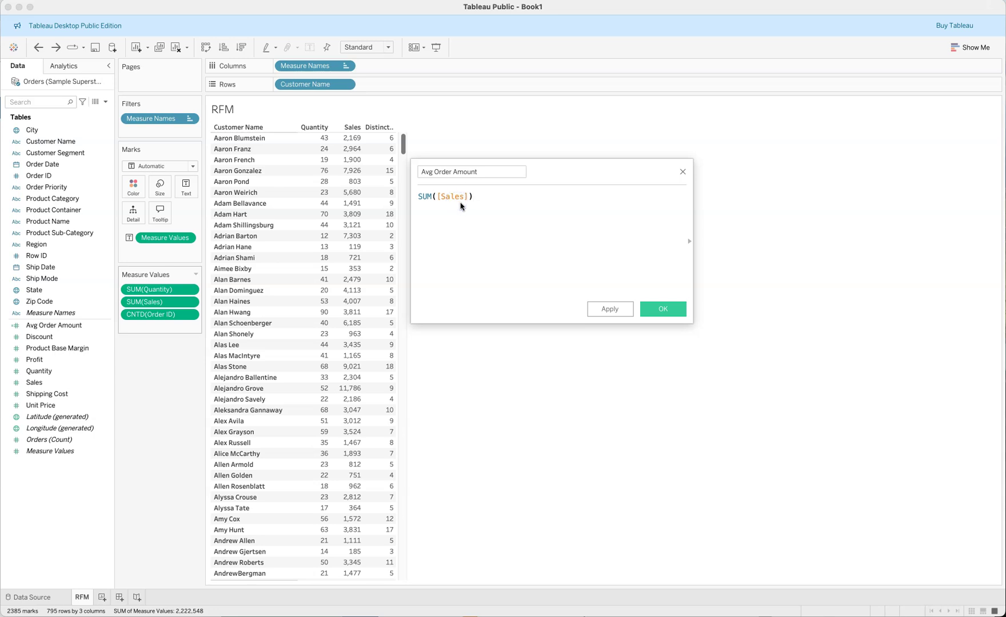
{"action": "type", "text": "/"}
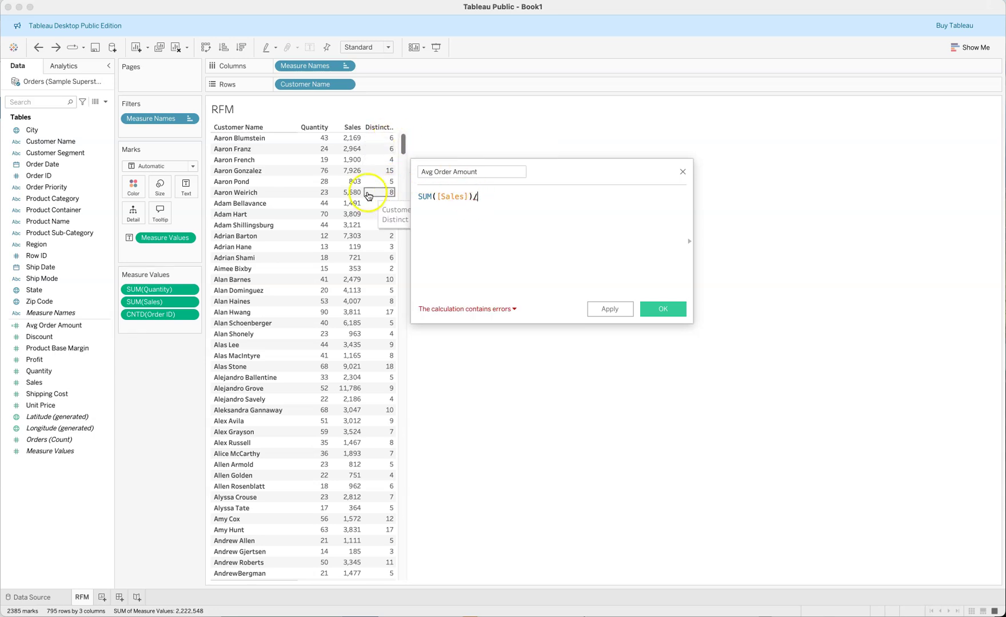
{"action": "left_click_drag", "start_coordinate": [132, 319], "coordinate": [516, 196]}
{"action": "left_click", "coordinate": [599, 311]}
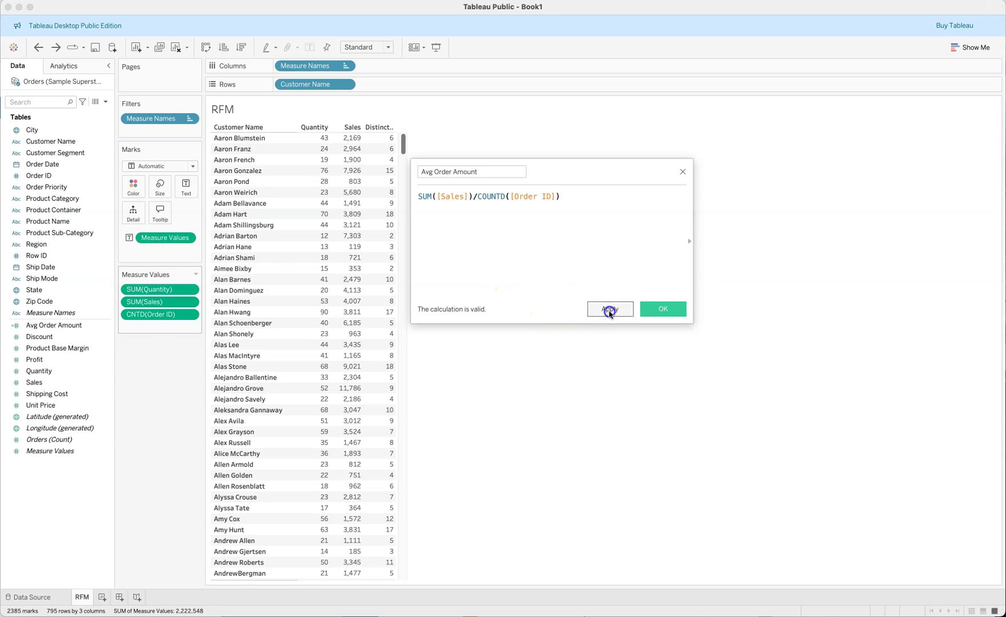
{"action": "left_click", "coordinate": [663, 311]}
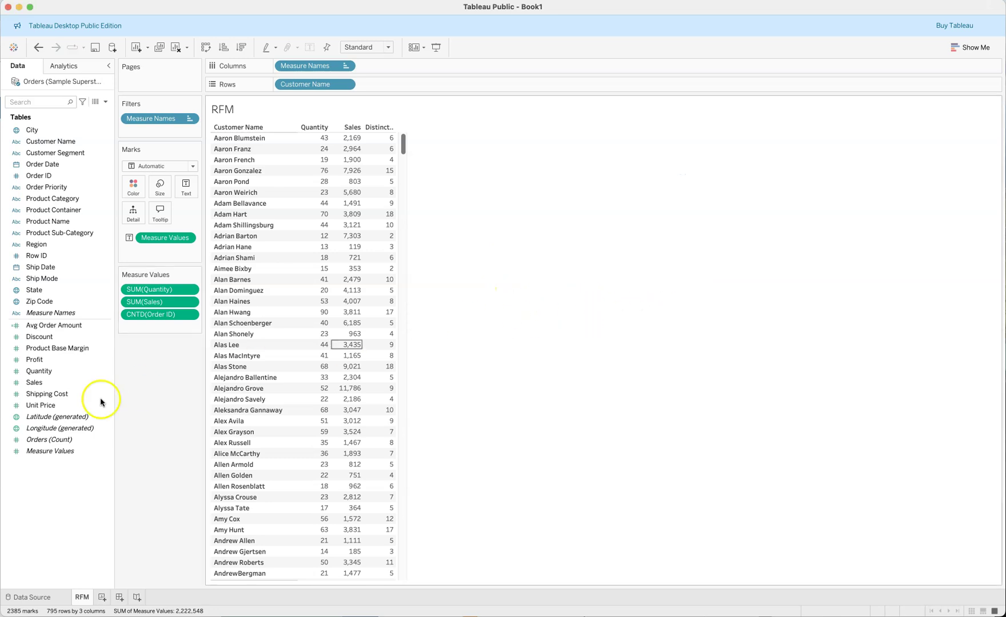
Add Avg Order Amount to Measure Values below the distinct count of Order ID.
{"action": "left_click", "coordinate": [46, 325]}
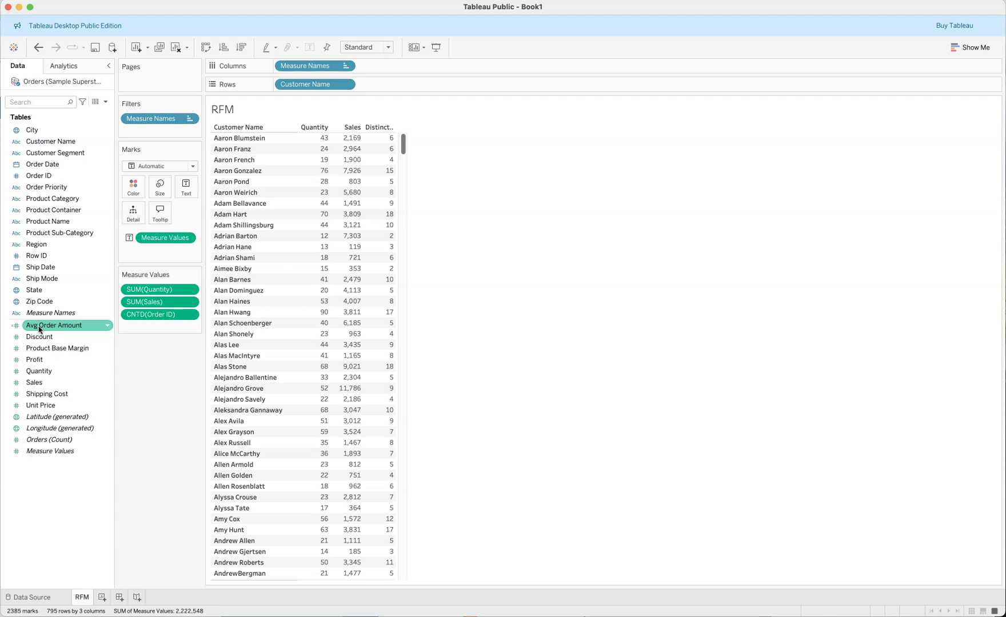
{"action": "left_click_drag", "start_coordinate": [40, 330], "coordinate": [138, 326]}
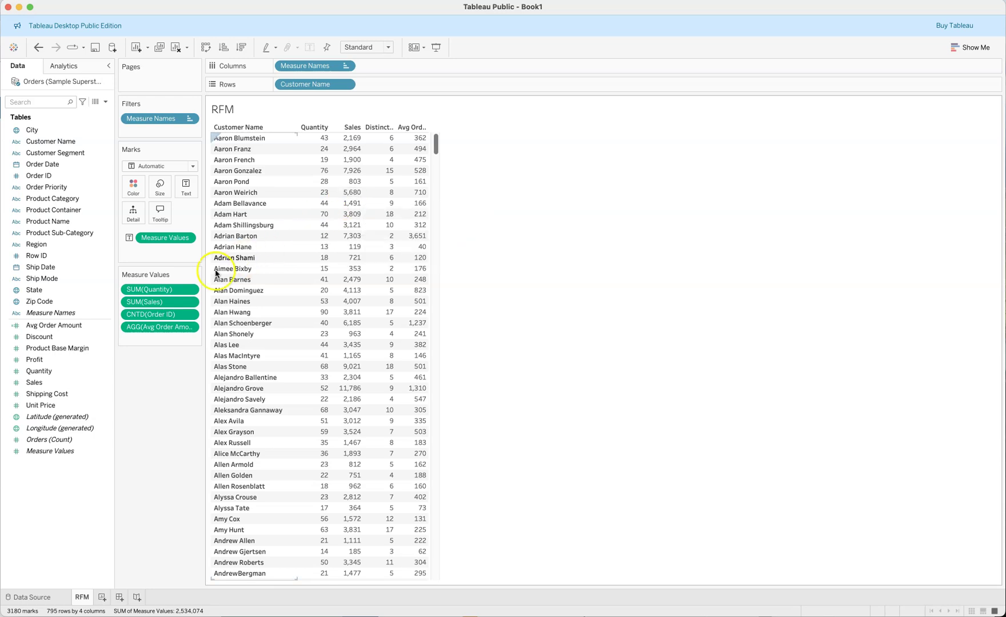
Set the default number format of Avg Order Amount to Currency (Custom) with 0 decimal places.
{"action": "left_click", "coordinate": [54, 325]}
{"action": "left_click", "coordinate": [57, 417]}
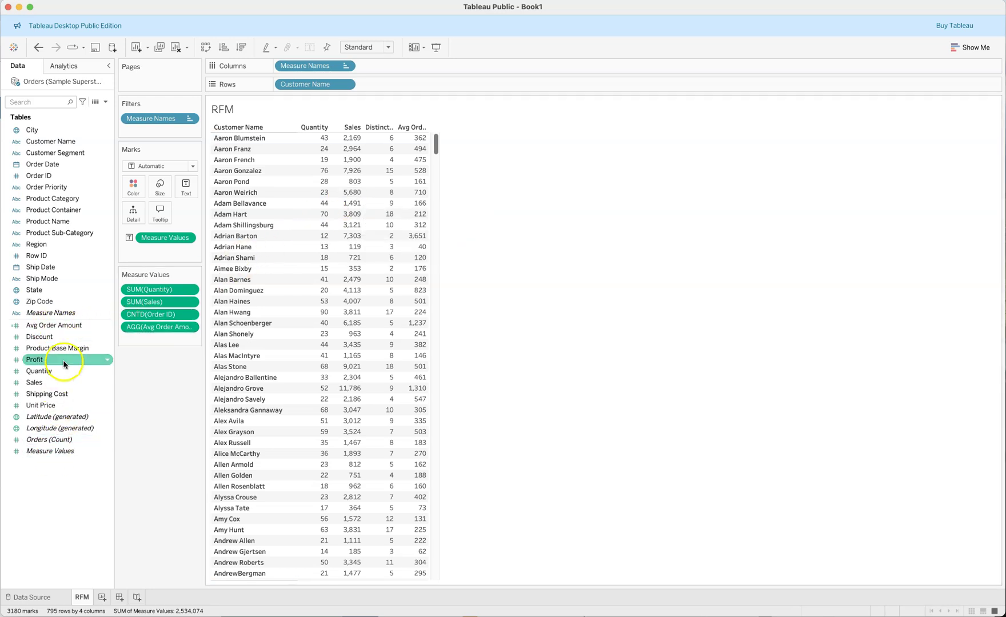
{"action": "left_click", "coordinate": [107, 327]}
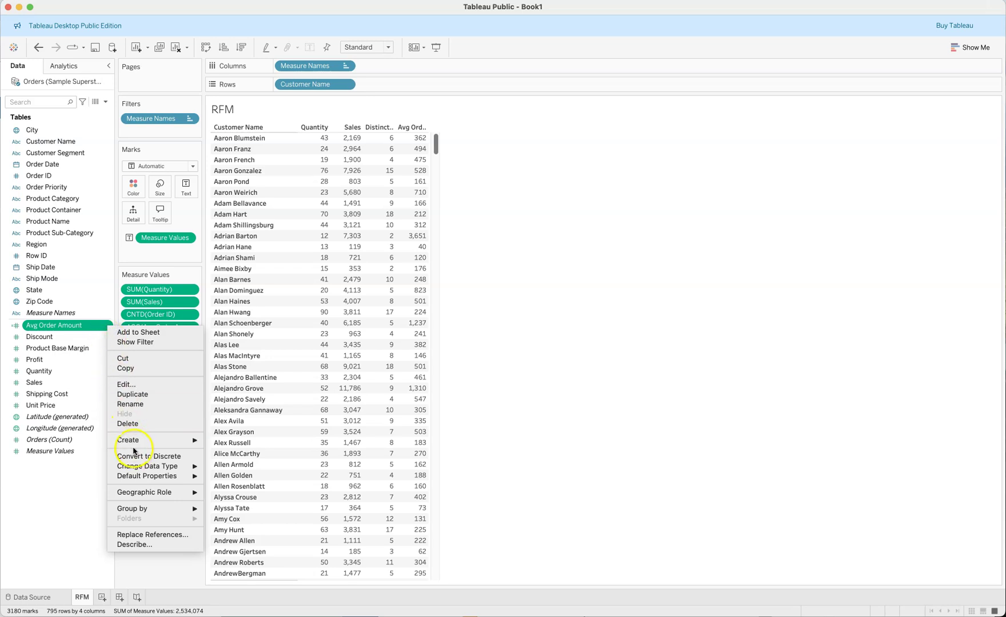
{"action": "mouse_move", "coordinate": [135, 479]}
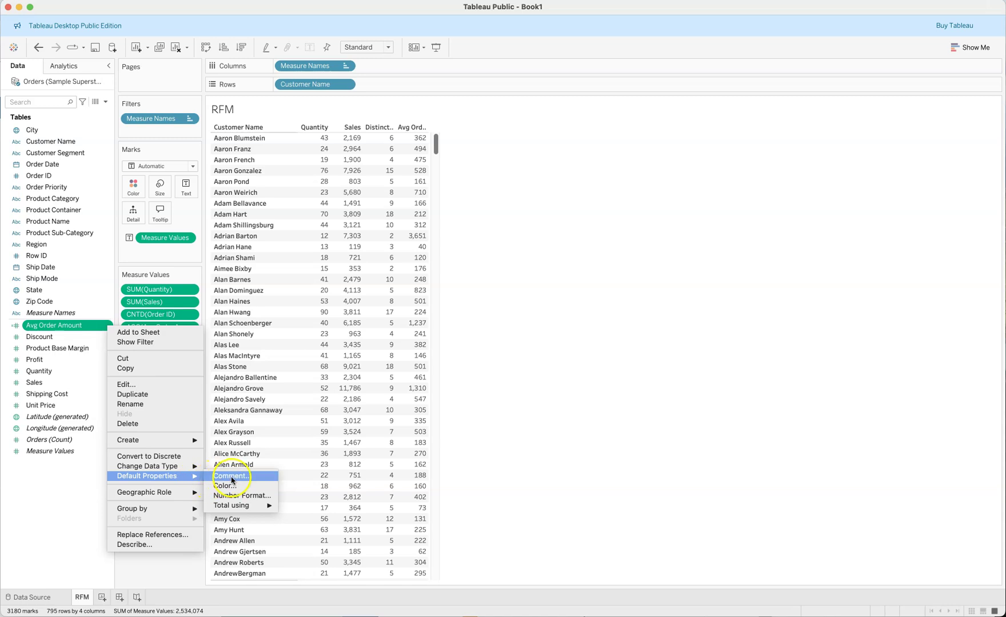
{"action": "mouse_move", "coordinate": [236, 506]}
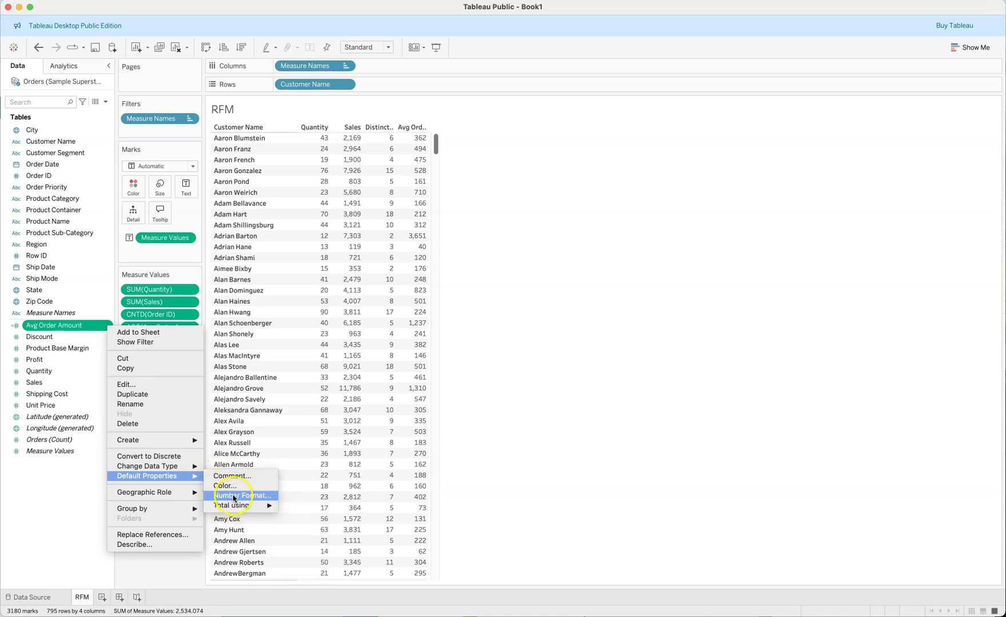
{"action": "left_click", "coordinate": [233, 497]}
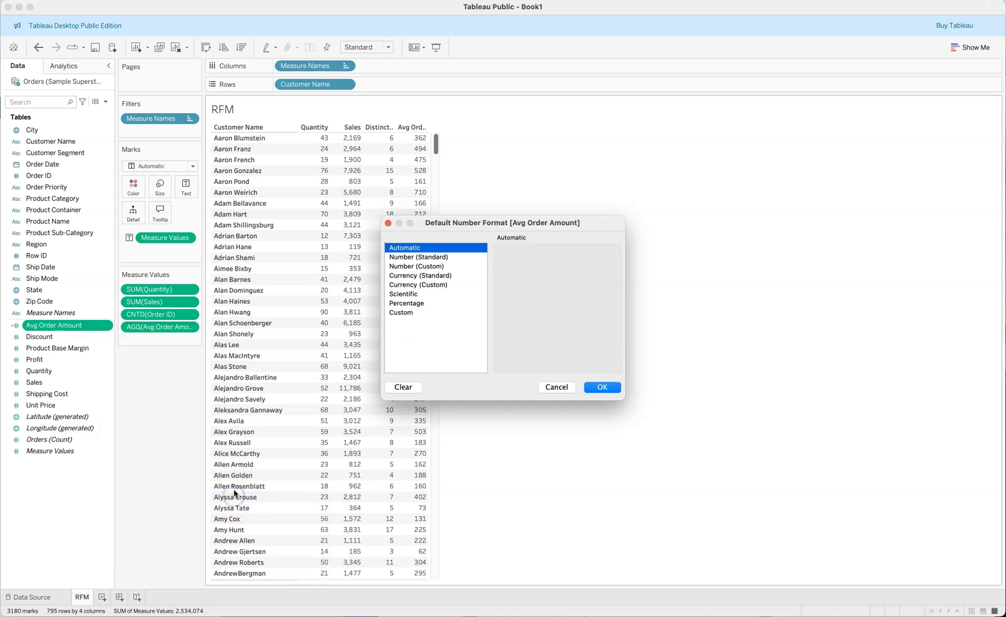
{"action": "left_click", "coordinate": [422, 285]}
{"action": "left_click", "coordinate": [511, 272]}
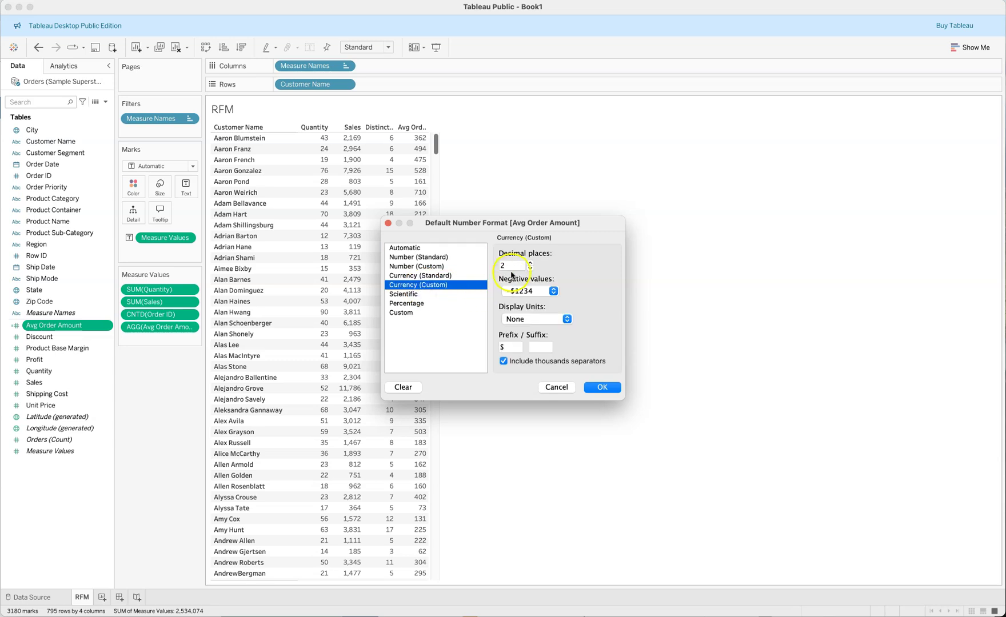
{"action": "left_click", "coordinate": [530, 268]}
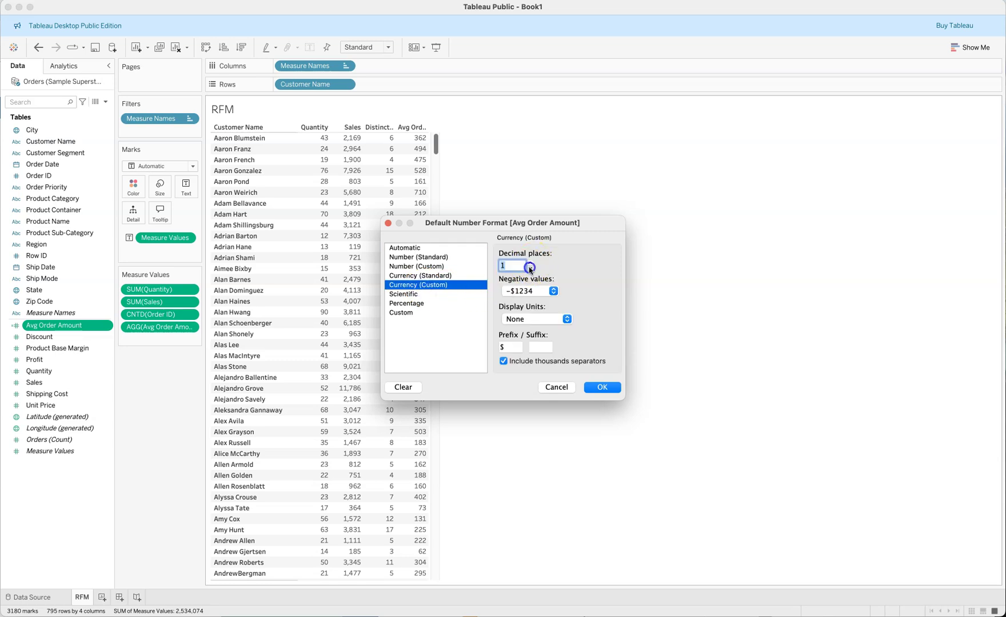
{"action": "left_click", "coordinate": [602, 387]}
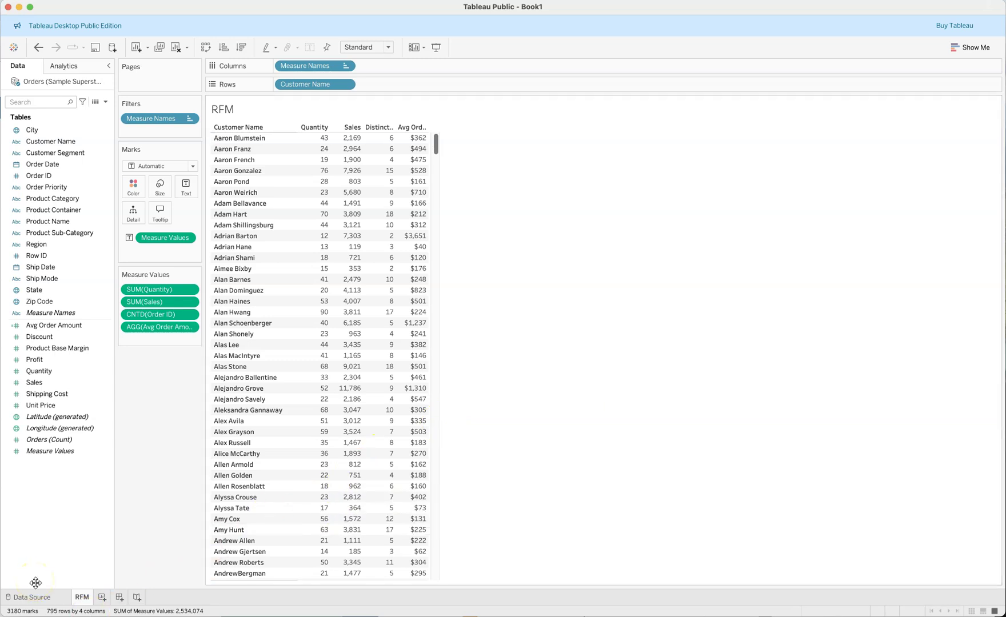
Set the default number format of the Sales field to Currency (Custom) with 0 decimal places.
{"action": "left_click", "coordinate": [55, 384]}
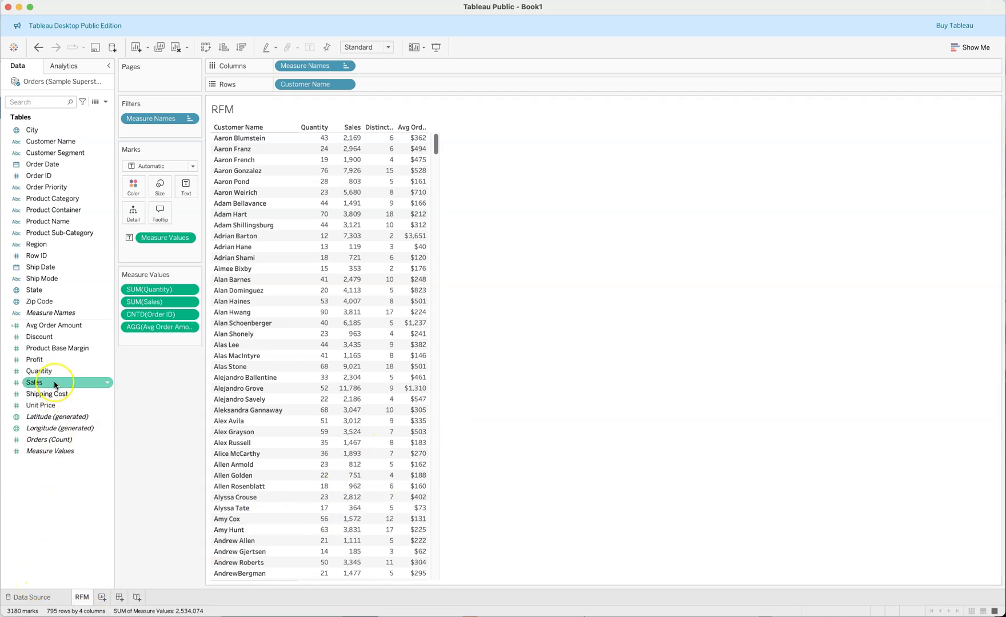
{"action": "left_click", "coordinate": [108, 383]}
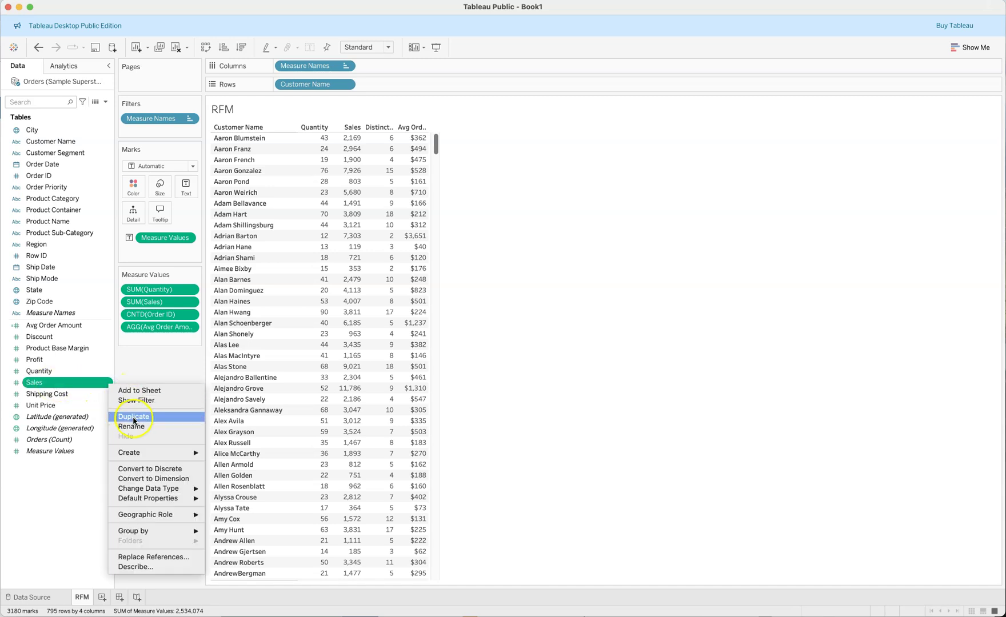
{"action": "left_click", "coordinate": [143, 499]}
{"action": "left_click", "coordinate": [231, 517]}
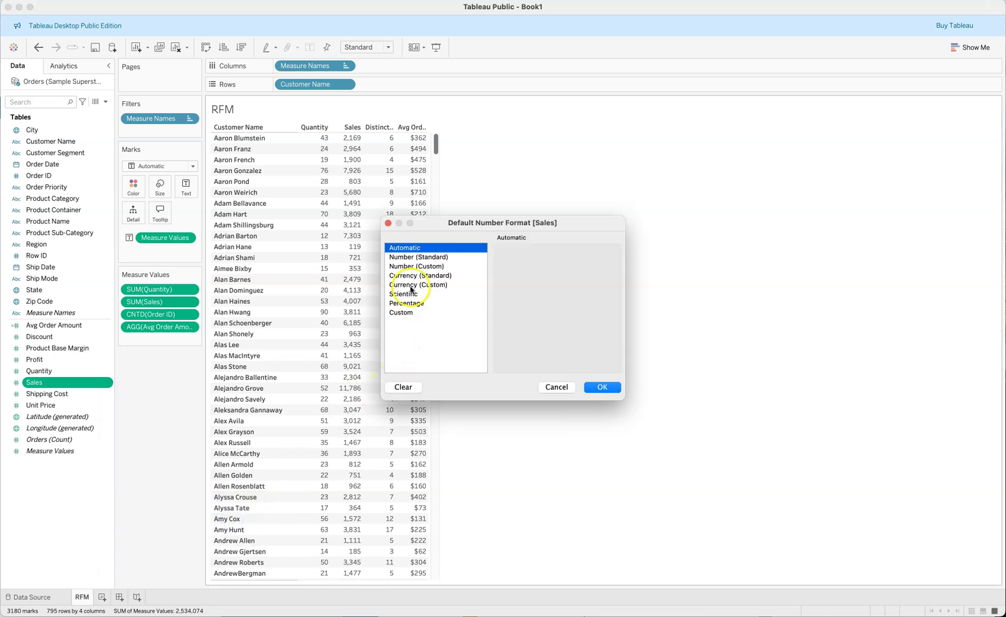
{"action": "left_click", "coordinate": [410, 286]}
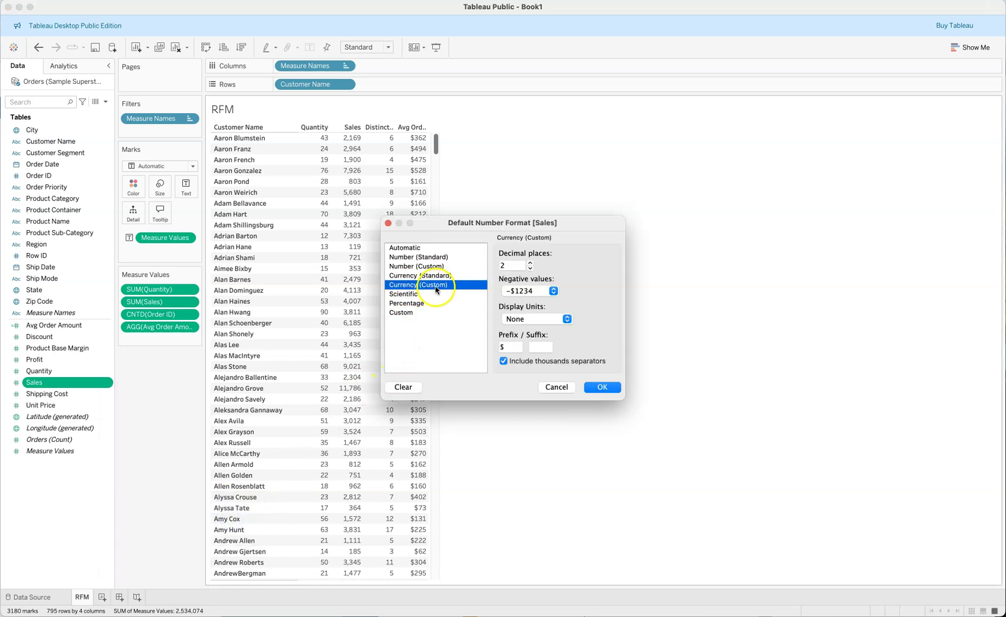
{"action": "left_click", "coordinate": [529, 269]}
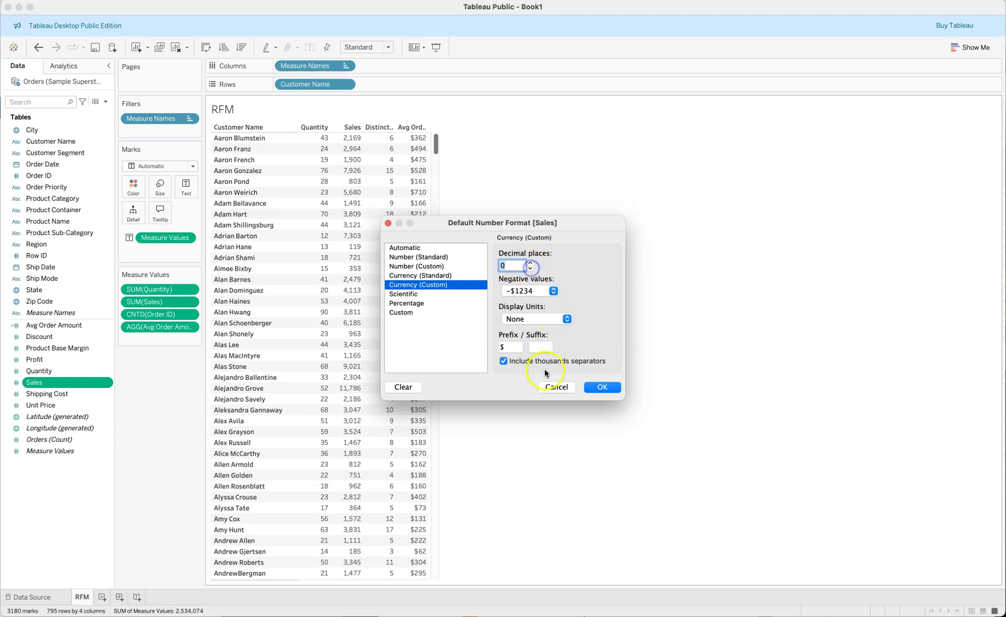
{"action": "left_click", "coordinate": [602, 387]}
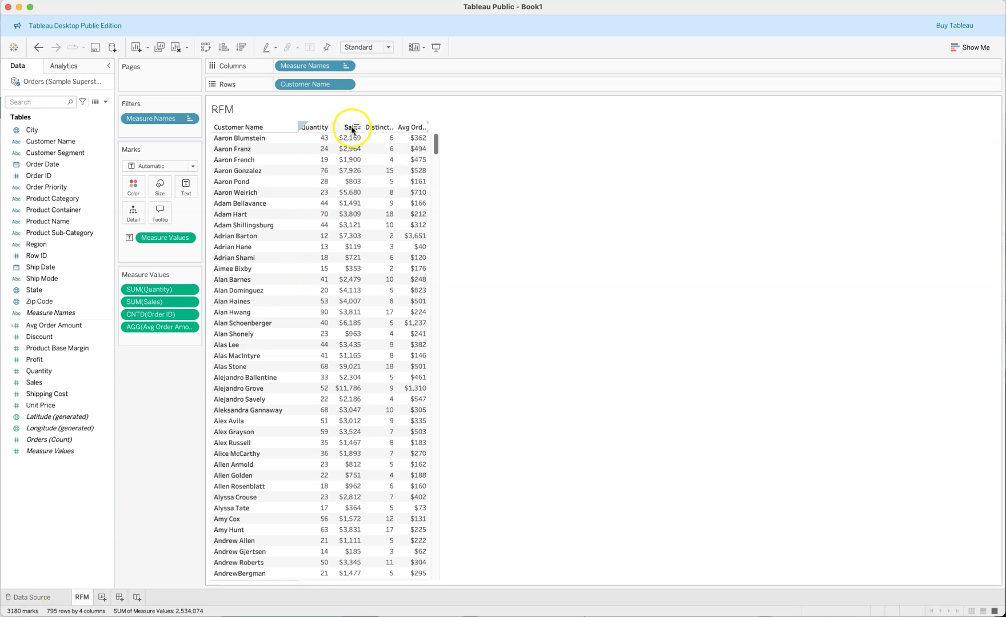
Reorder Measure Values as distinct count of Order ID, Sales, Avg Order Amount, Quantity.
{"action": "mouse_move", "coordinate": [389, 210]}
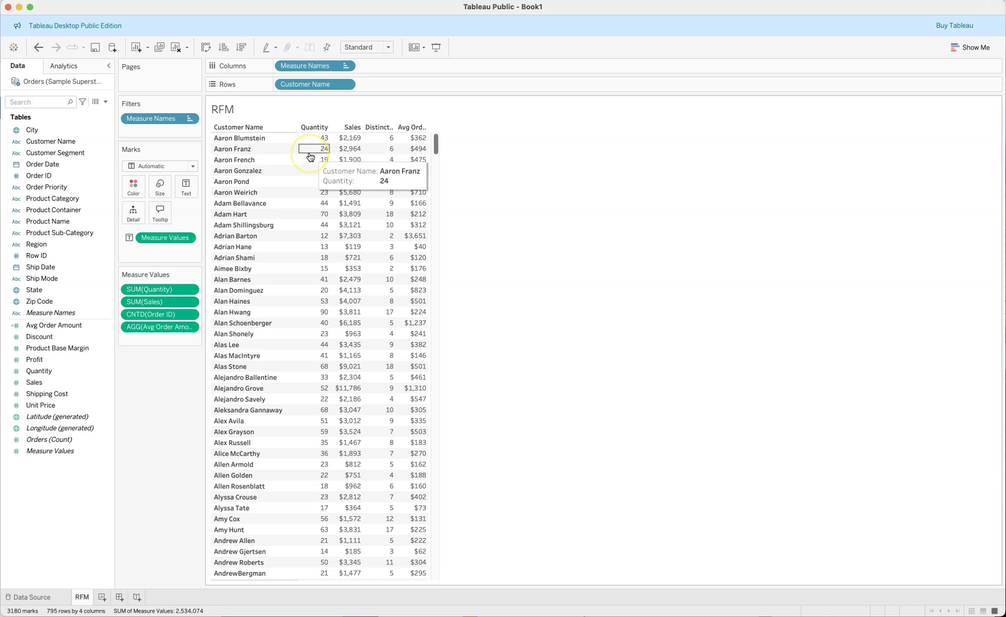
{"action": "mouse_move", "coordinate": [319, 177]}
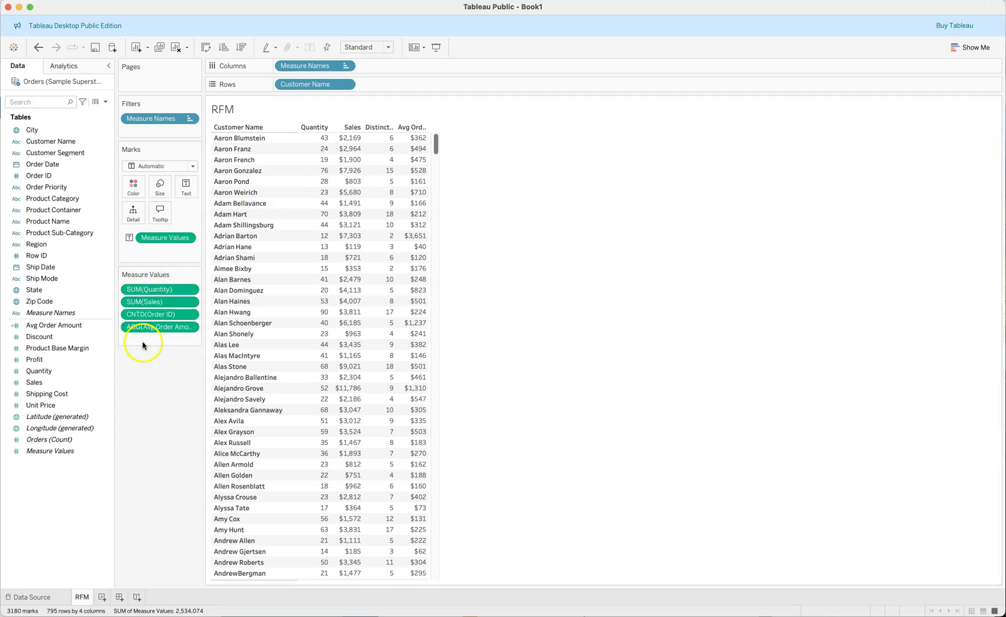
{"action": "left_click_drag", "start_coordinate": [140, 316], "coordinate": [139, 283]}
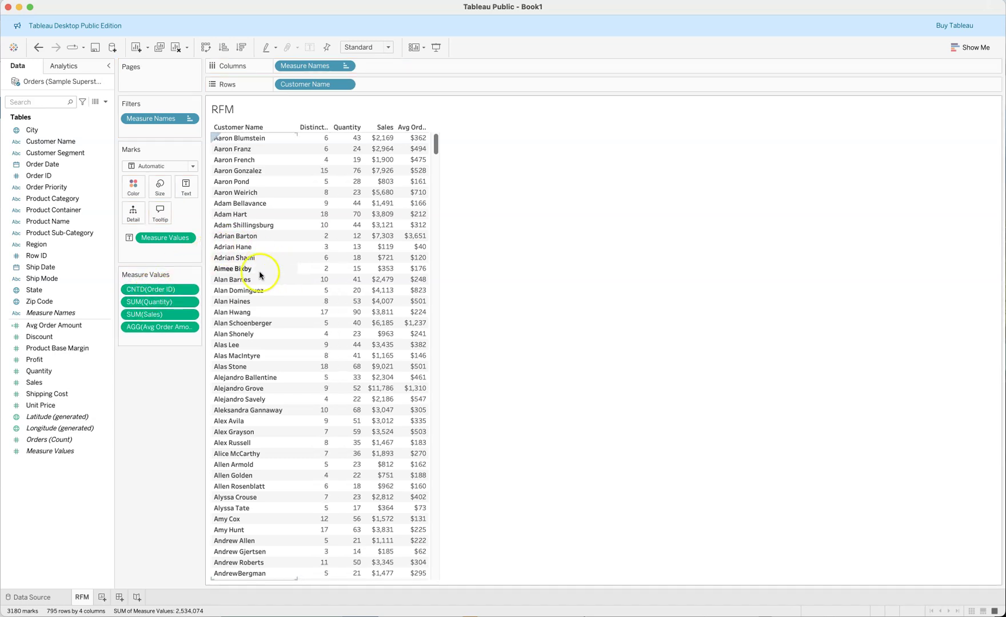
{"action": "left_click", "coordinate": [141, 294]}
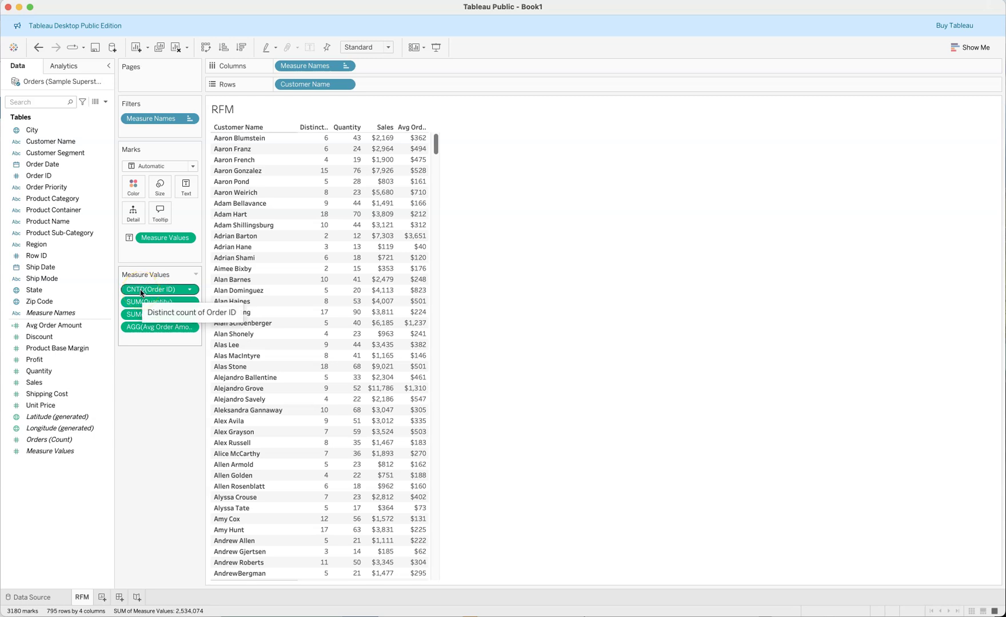
{"action": "mouse_move", "coordinate": [141, 314]}
{"action": "left_mouse_down"}
{"action": "mouse_move", "coordinate": [154, 316]}
{"action": "mouse_move", "coordinate": [149, 297]}
{"action": "left_mouse_up"}
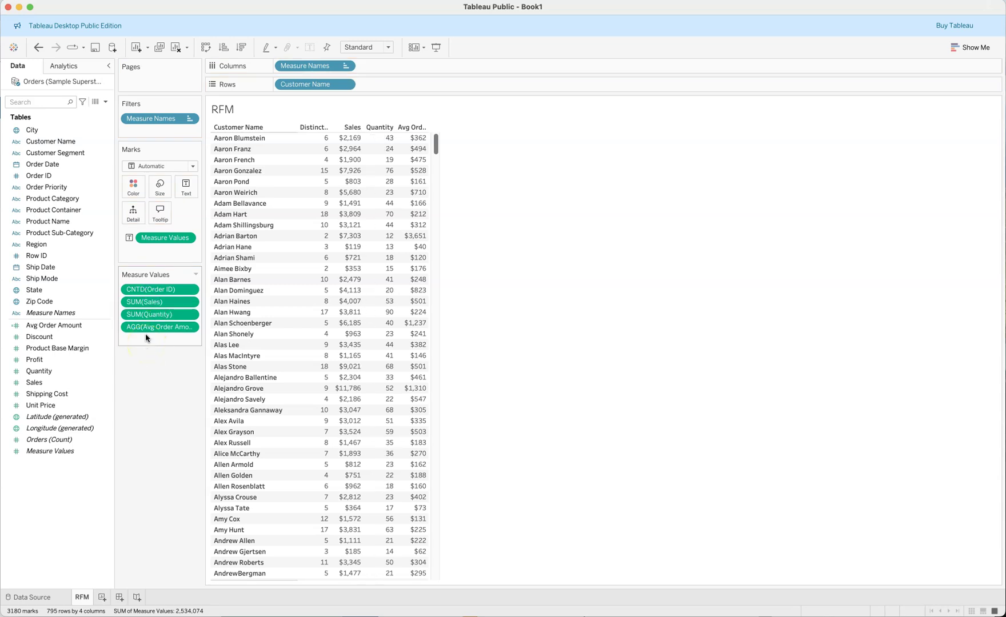
{"action": "left_click_drag", "start_coordinate": [148, 330], "coordinate": [149, 306]}
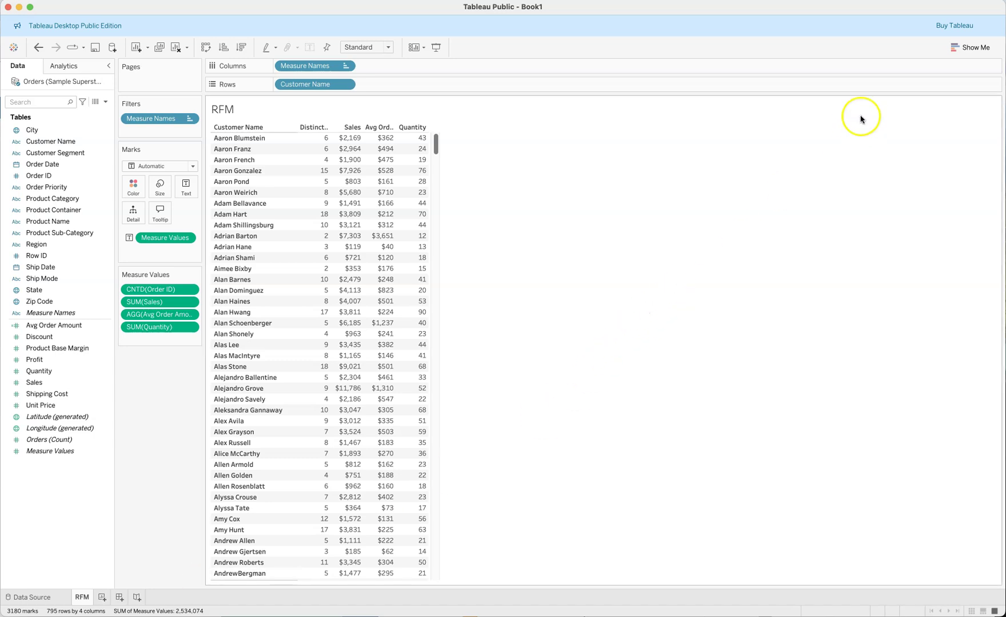
Convert the table to horizontal bars with Show Me and move Quantity to the end of the columns, after Avg Order Amount.
{"action": "left_click", "coordinate": [967, 49]}
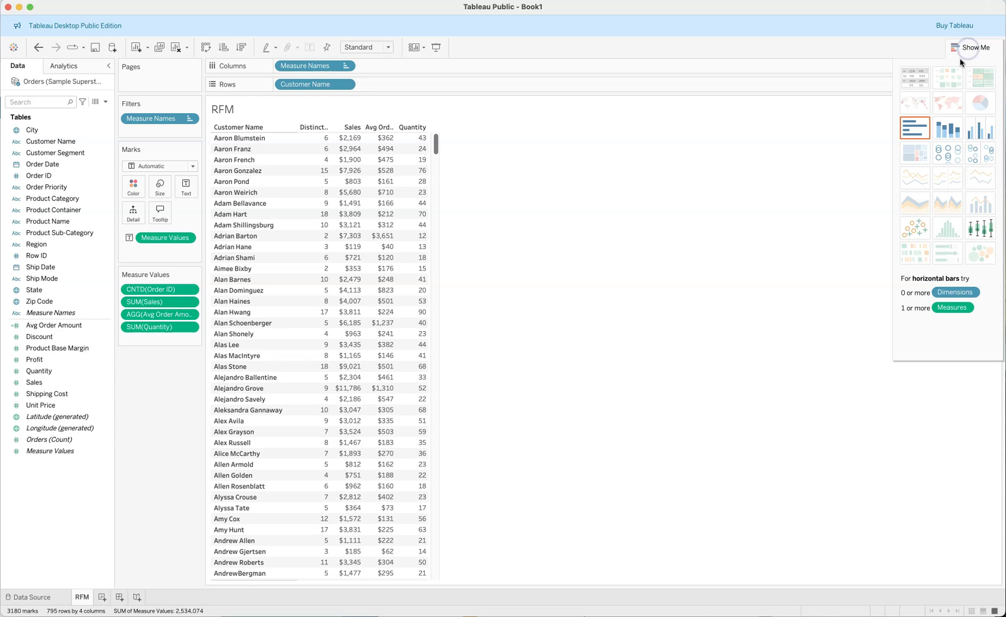
{"action": "left_click", "coordinate": [913, 132]}
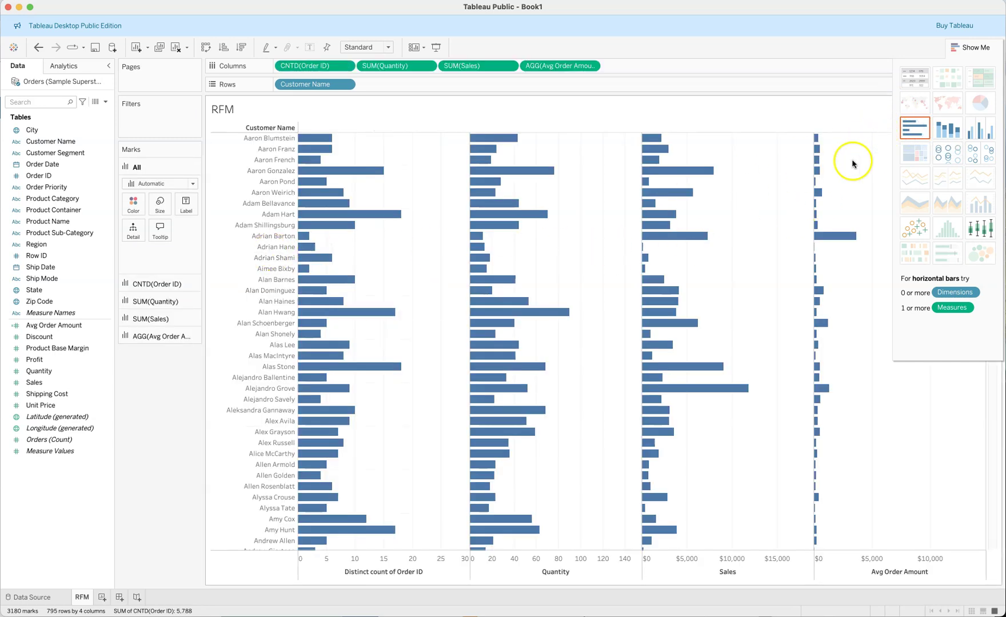
{"action": "left_click", "coordinate": [972, 48]}
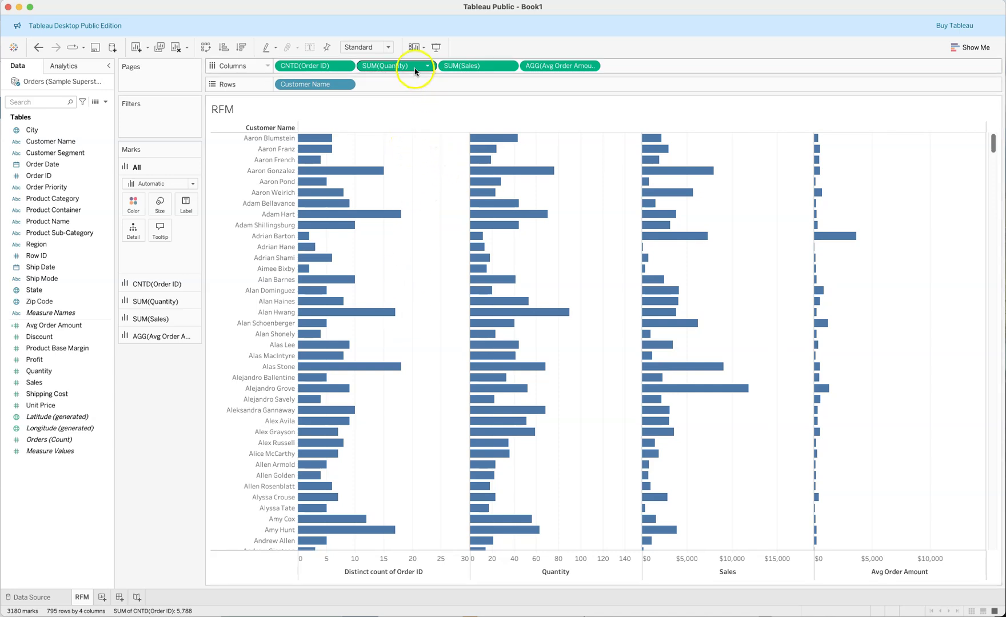
{"action": "left_click_drag", "start_coordinate": [415, 70], "coordinate": [545, 66]}
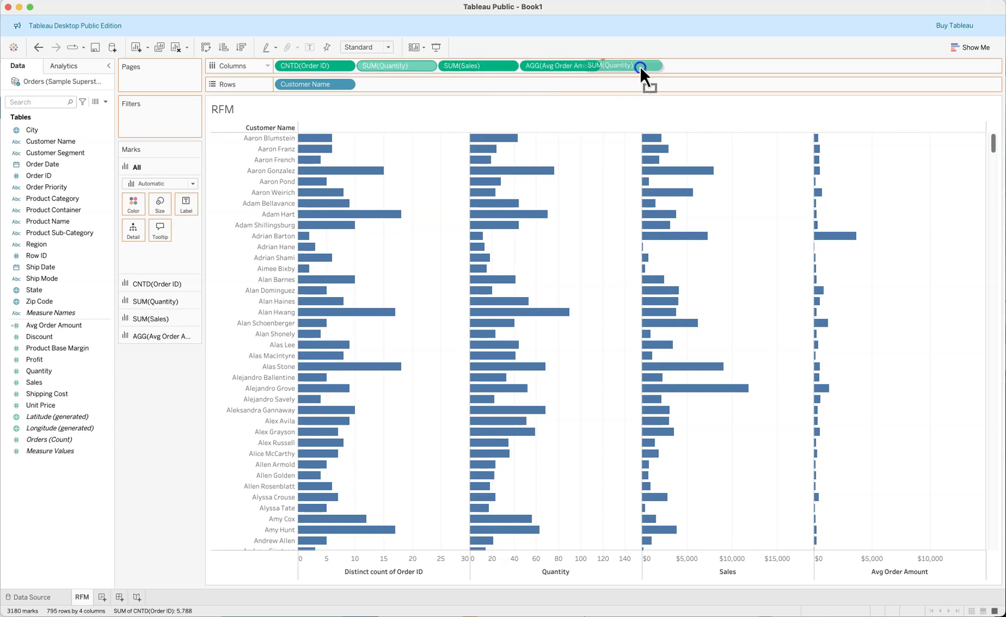
{"action": "left_click_drag", "start_coordinate": [661, 65], "coordinate": [661, 66]}
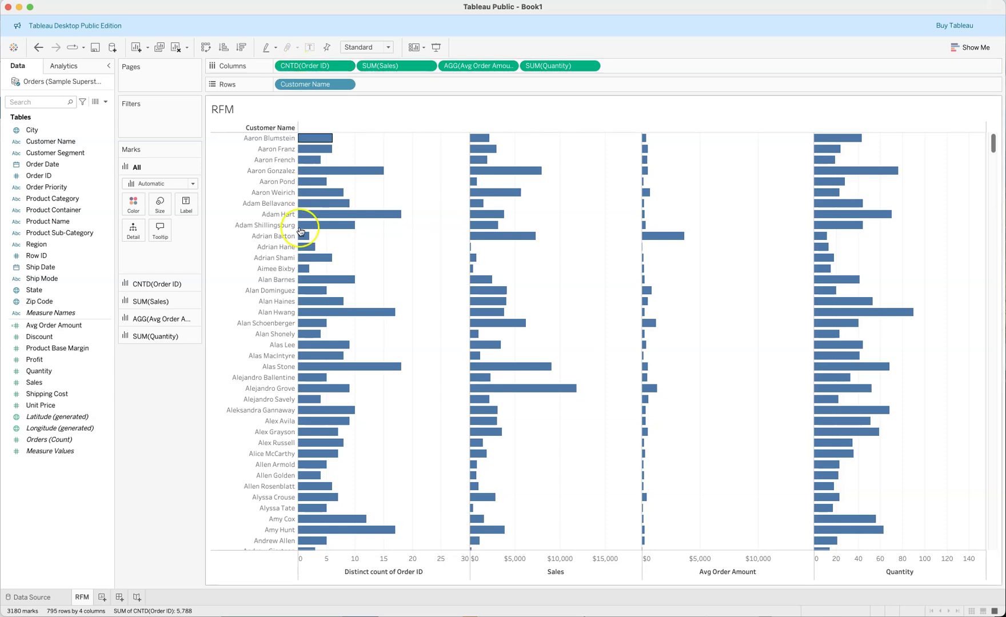
Show mark labels on the bars of all four measures.
{"action": "mouse_move", "coordinate": [300, 235]}
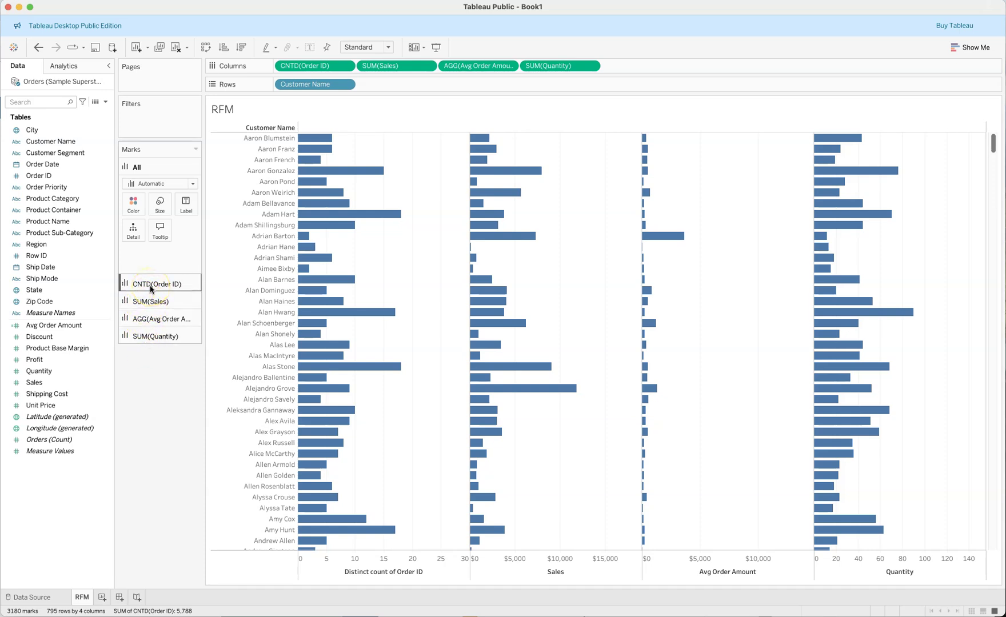
{"action": "left_click", "coordinate": [142, 167]}
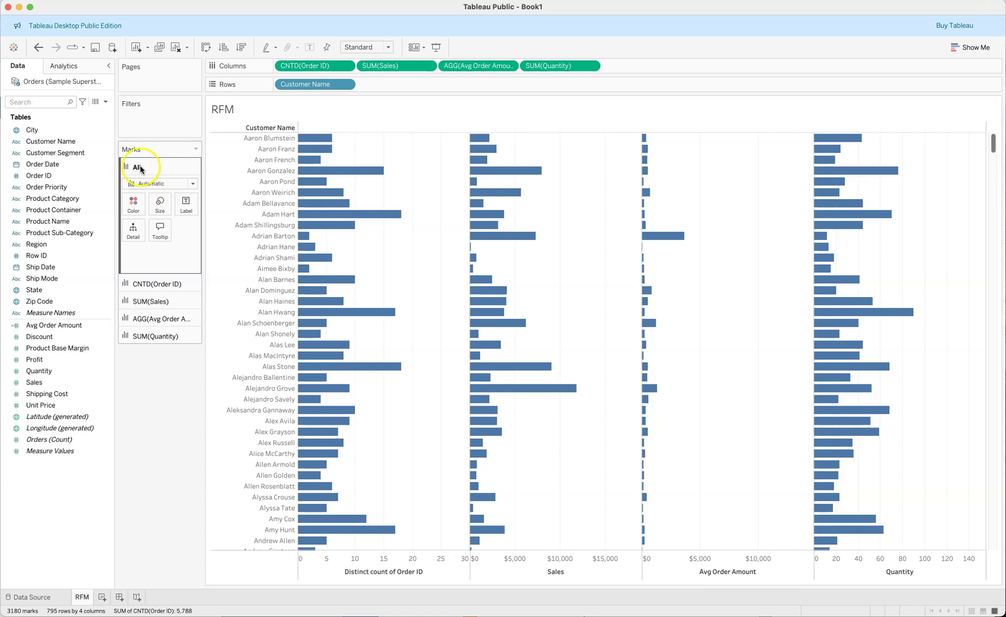
{"action": "left_click", "coordinate": [185, 205]}
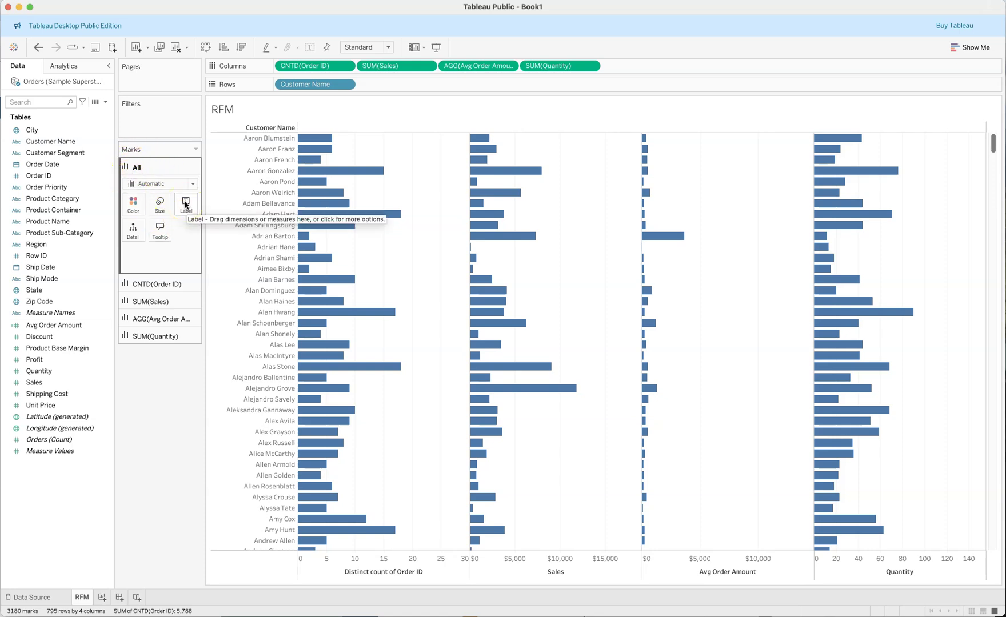
{"action": "left_click", "coordinate": [214, 229]}
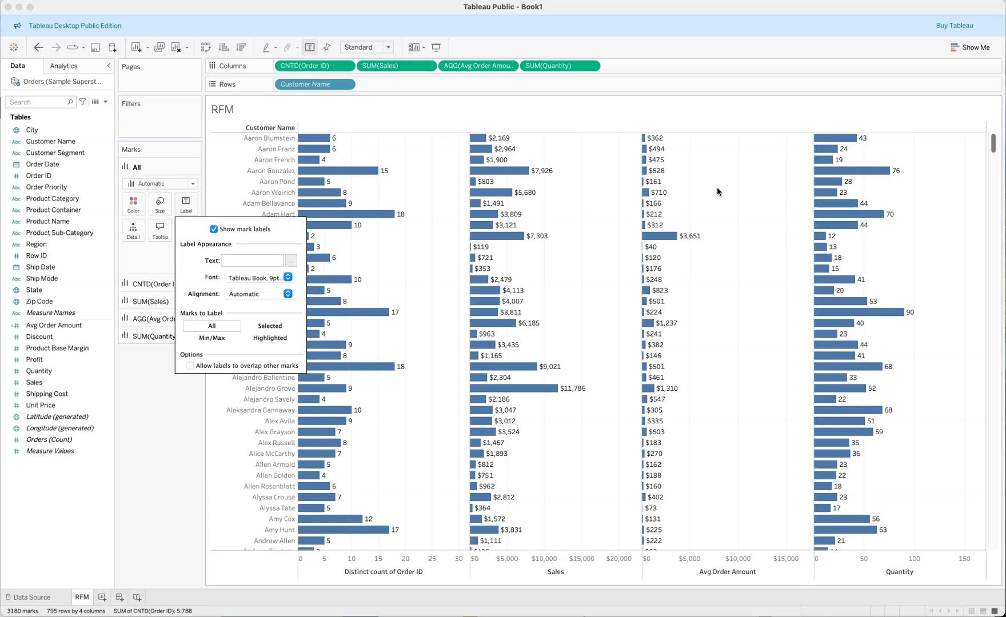
{"action": "left_click", "coordinate": [165, 425]}
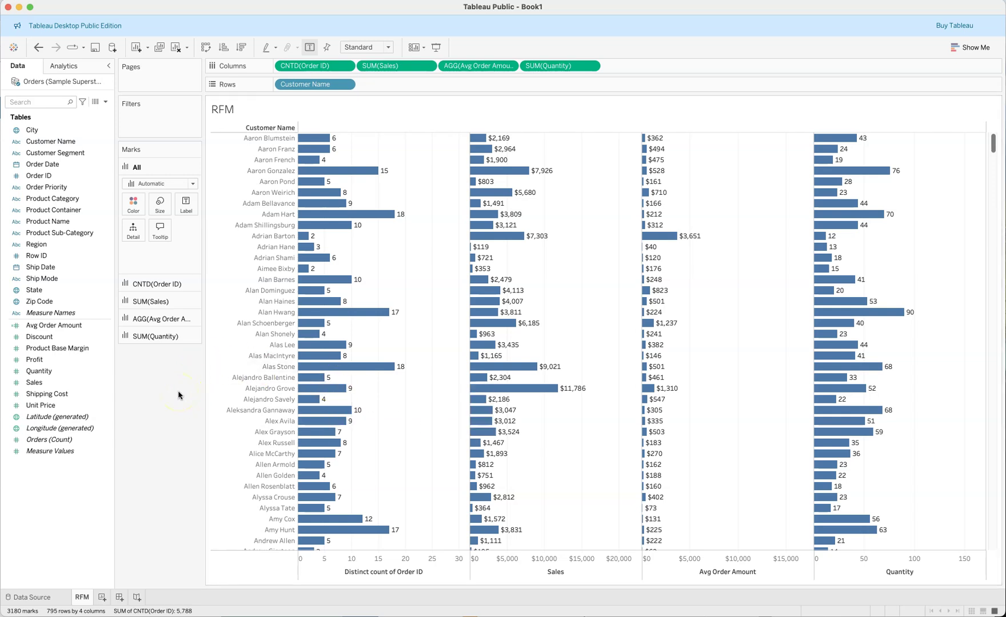
Color the bars of all measures by Measure Names.
{"action": "left_click", "coordinate": [40, 313]}
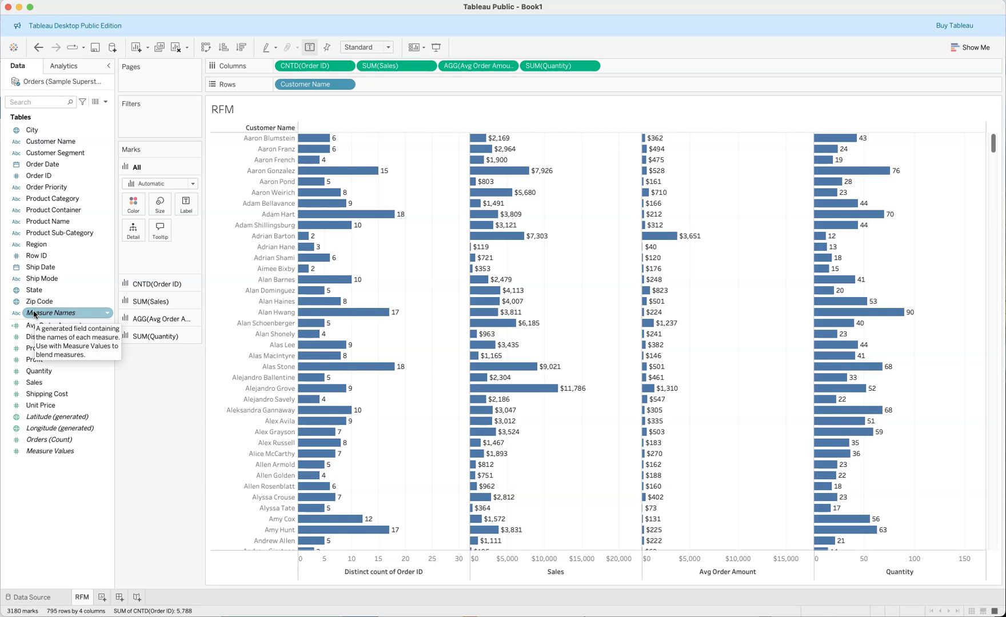
{"action": "left_click_drag", "start_coordinate": [34, 313], "coordinate": [128, 201]}
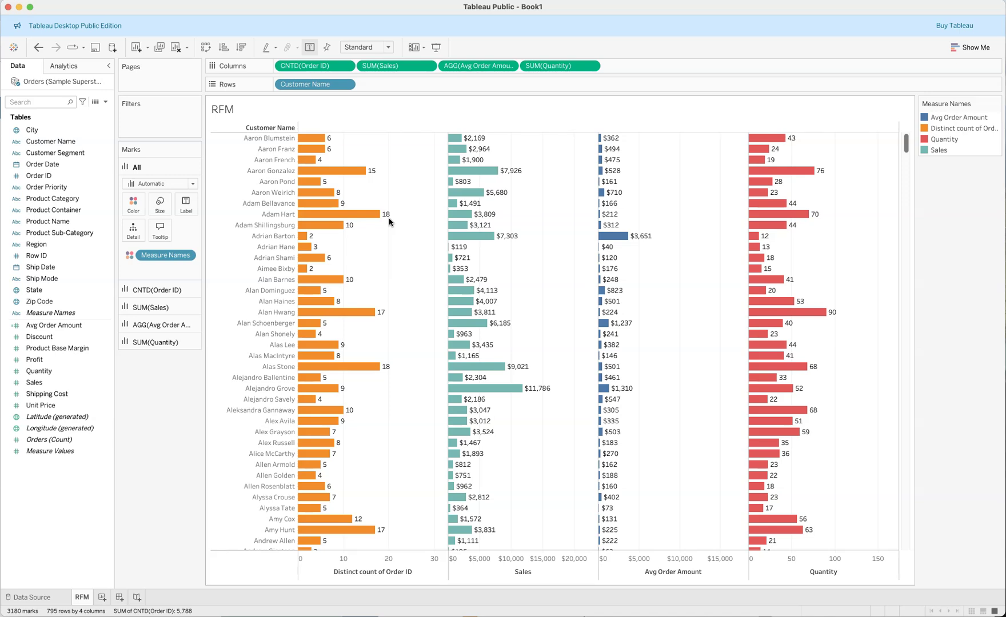
Edit the Measure Names colors, keeping the Automatic palette, and apply green to Avg Order Amount.
{"action": "left_click", "coordinate": [133, 206]}
{"action": "left_click", "coordinate": [151, 241]}
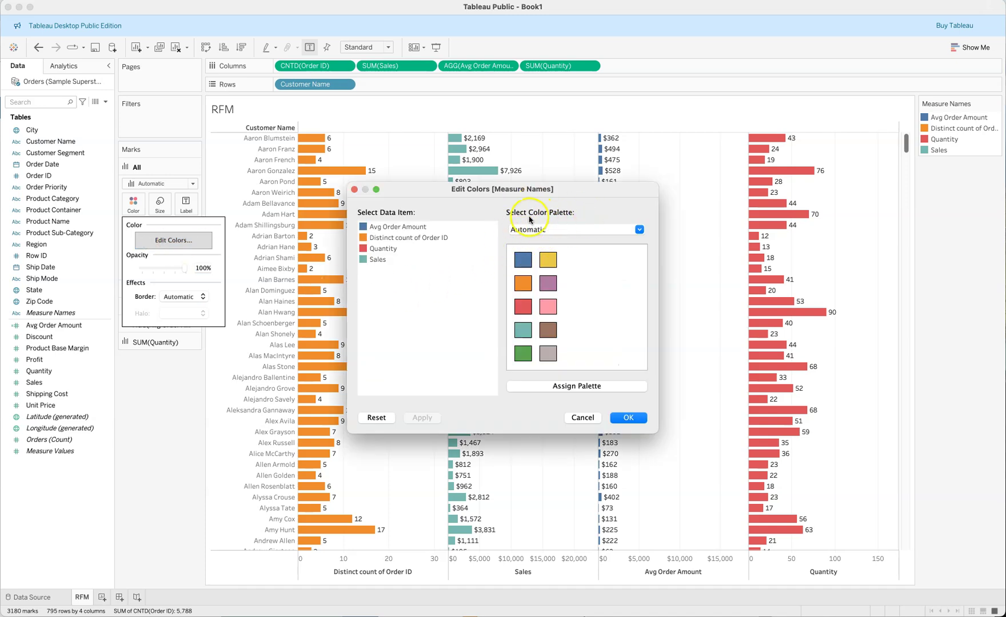
{"action": "left_click", "coordinate": [637, 230]}
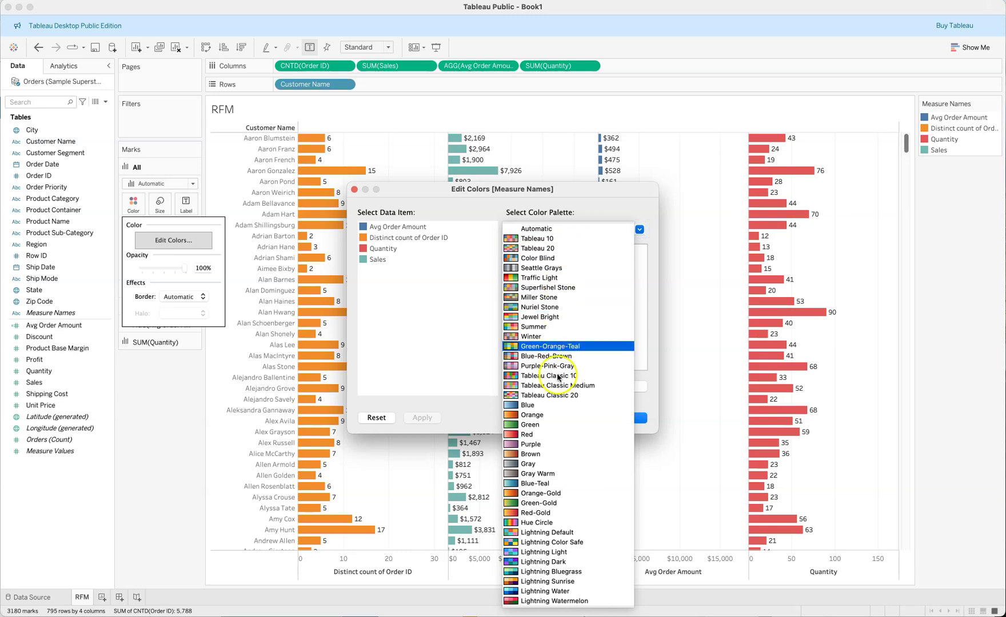
{"action": "left_click", "coordinate": [534, 230]}
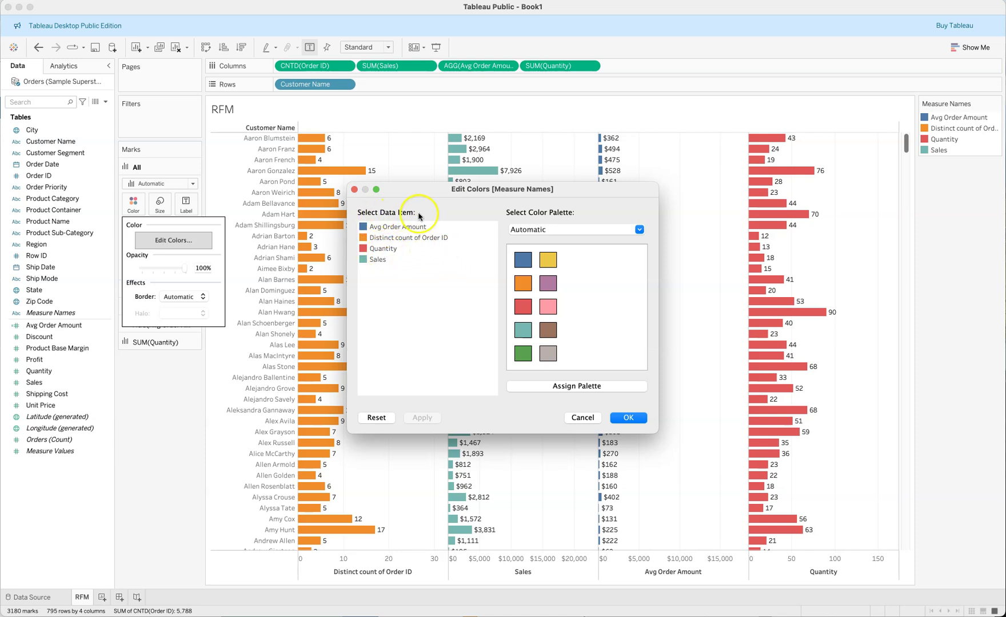
{"action": "left_click", "coordinate": [388, 229]}
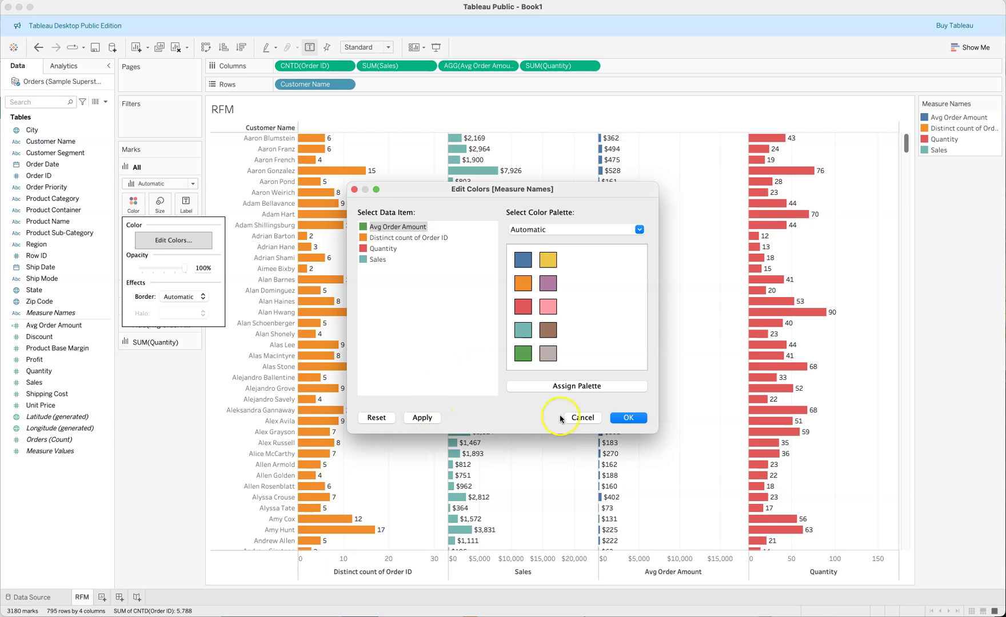
{"action": "left_click", "coordinate": [419, 419]}
Assign blue to the distinct count of Order ID, gray to Quantity and orange to Sales, and accept the colors.
{"action": "left_click", "coordinate": [393, 239]}
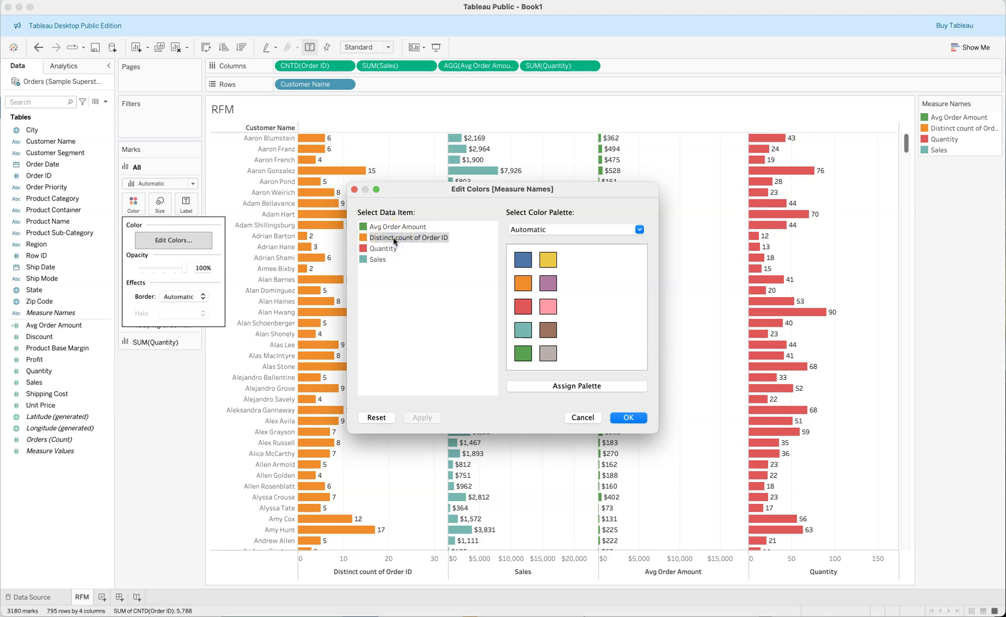
{"action": "left_click", "coordinate": [524, 261]}
{"action": "left_click", "coordinate": [385, 249]}
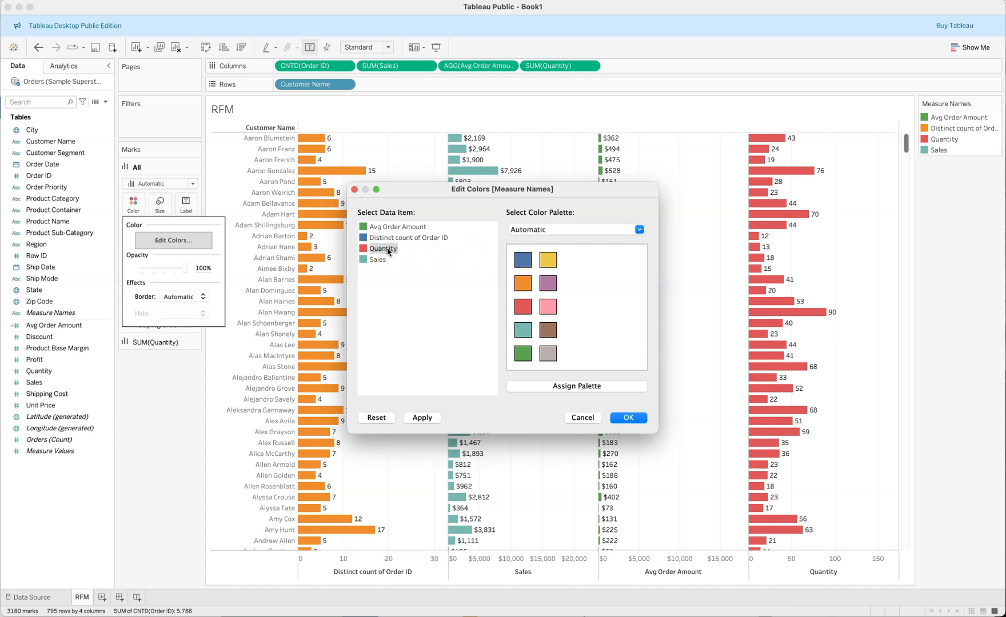
{"action": "left_click", "coordinate": [548, 353]}
{"action": "left_click", "coordinate": [378, 259]}
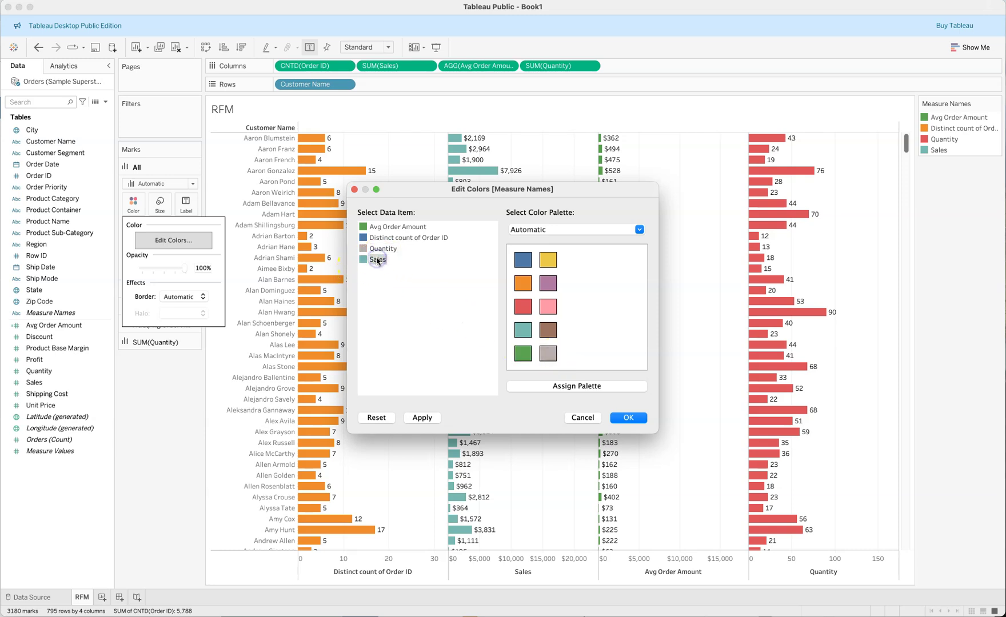
{"action": "left_click", "coordinate": [523, 283]}
{"action": "left_click", "coordinate": [422, 418]}
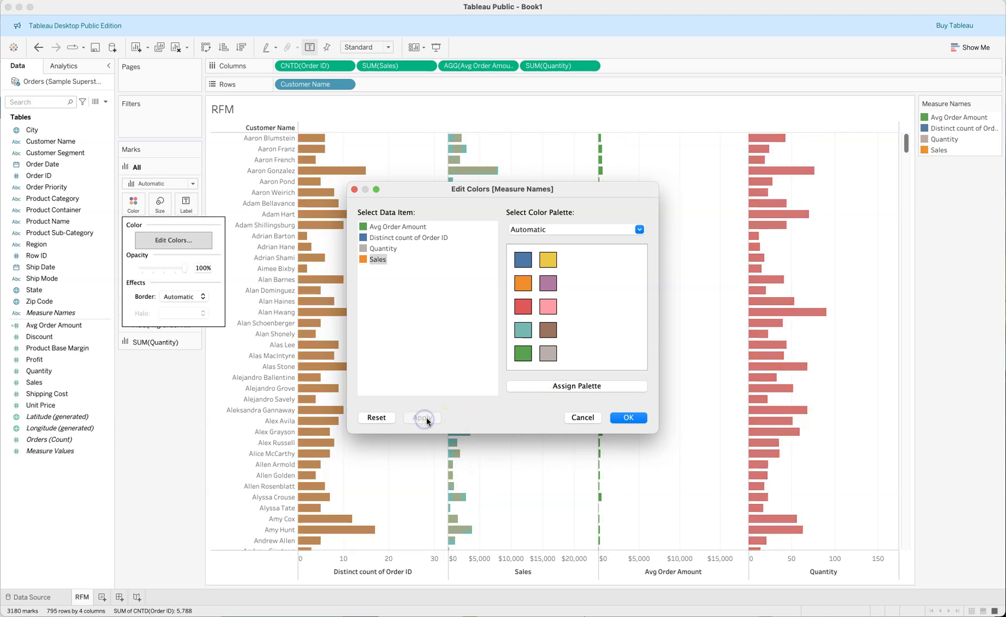
{"action": "left_click", "coordinate": [626, 417]}
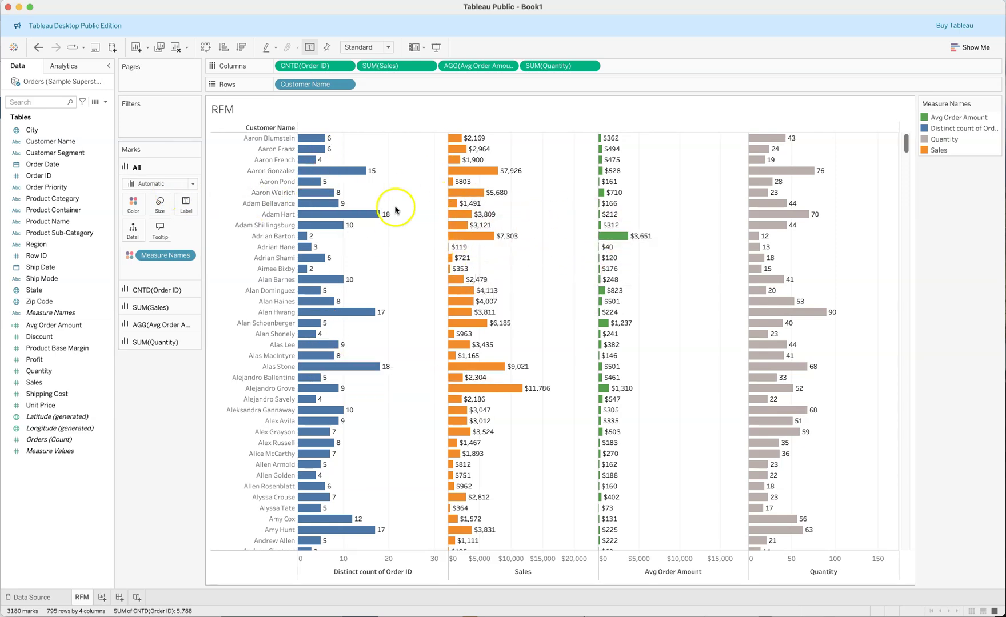
Set the mark type to Bar for the distinct count of Order ID, Sales and Avg Order Amount.
{"action": "left_click", "coordinate": [156, 292]}
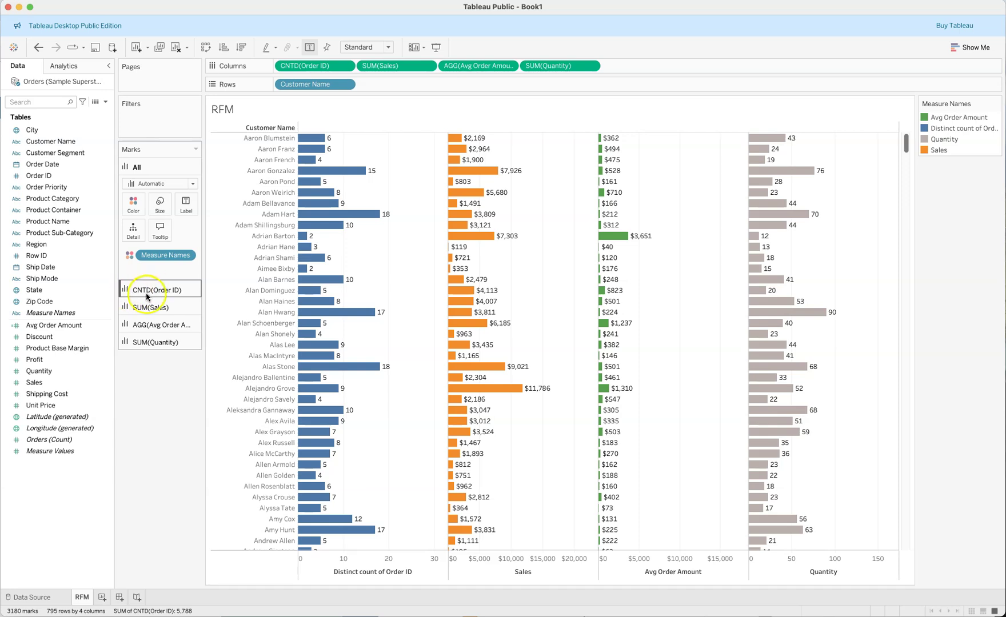
{"action": "left_click", "coordinate": [158, 249]}
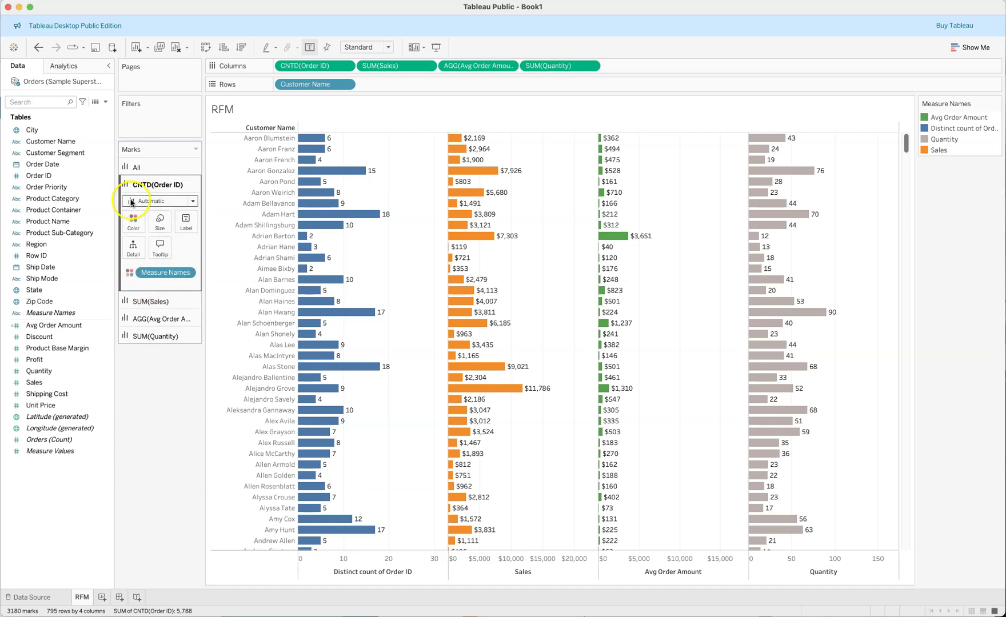
{"action": "left_click", "coordinate": [193, 201]}
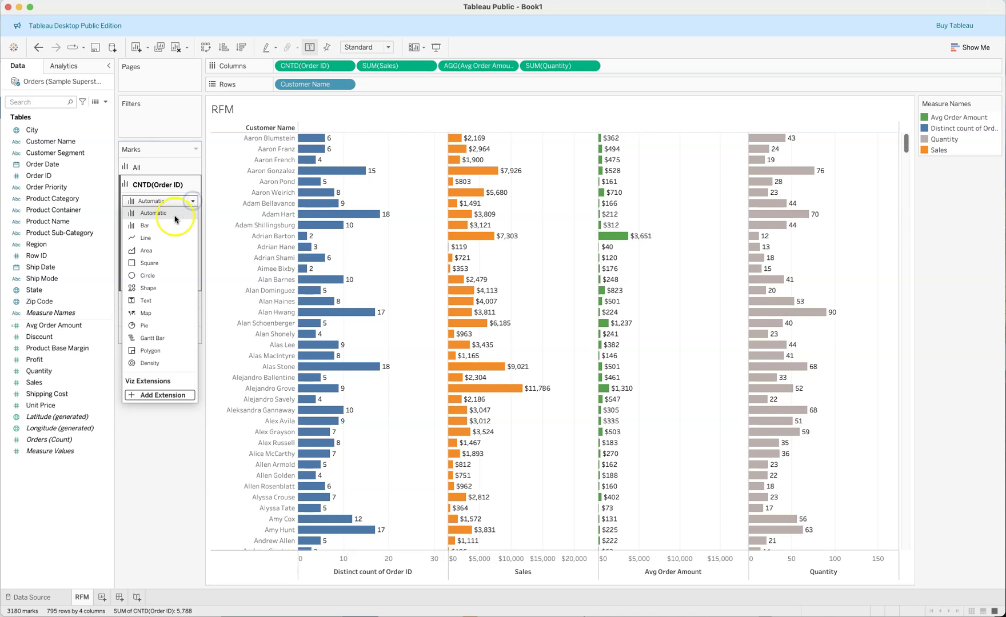
{"action": "left_click", "coordinate": [148, 226]}
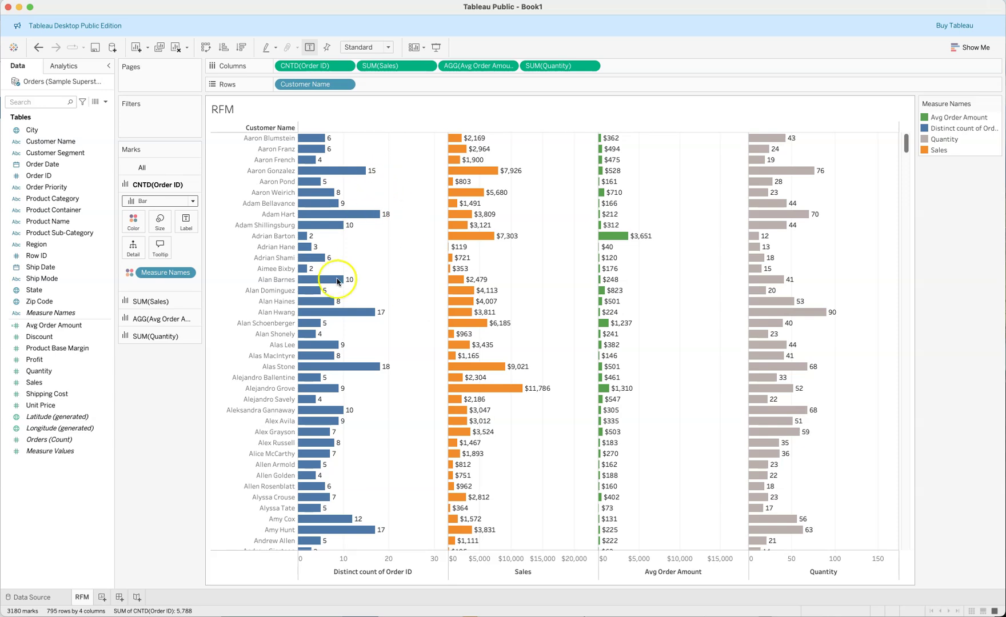
{"action": "left_click", "coordinate": [174, 302]}
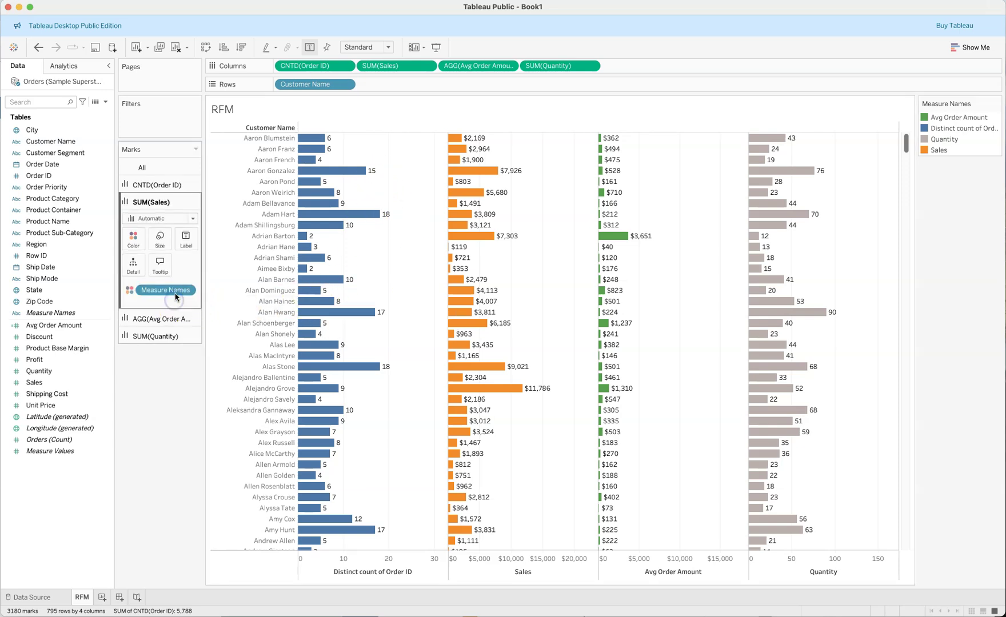
{"action": "left_click", "coordinate": [192, 219]}
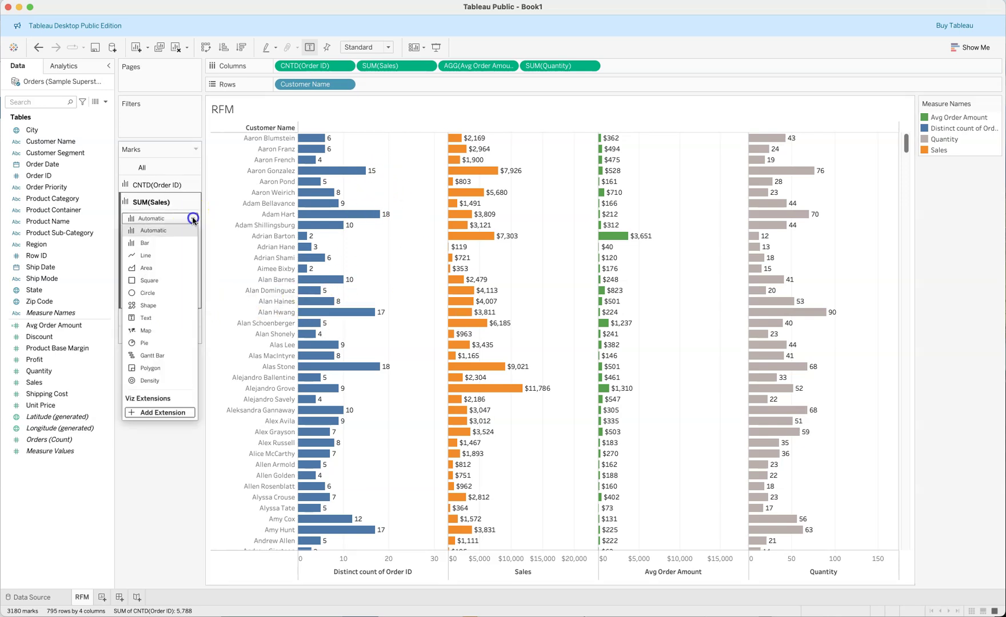
{"action": "left_click", "coordinate": [145, 243]}
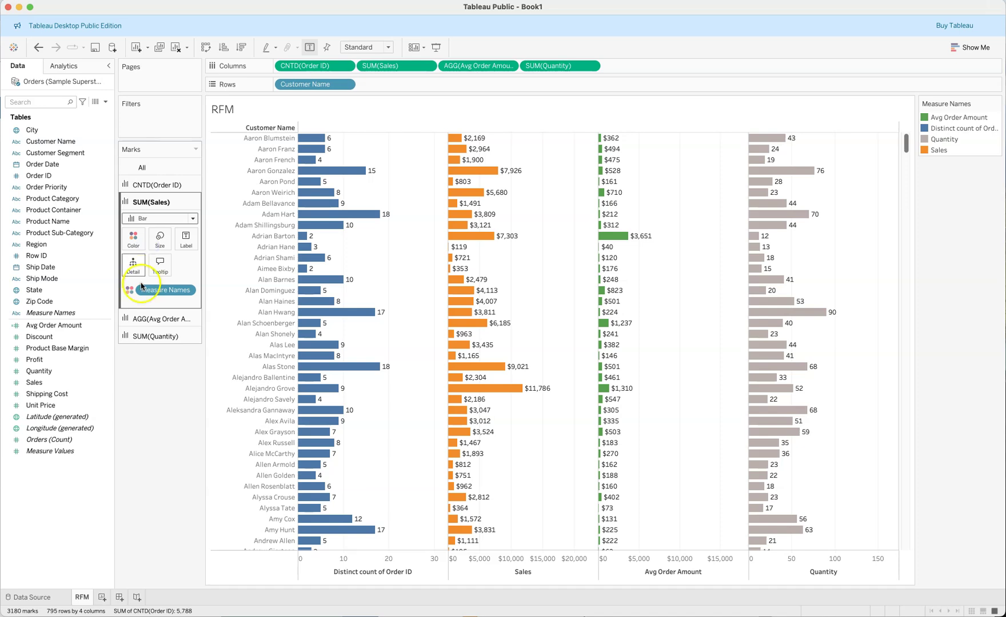
{"action": "left_click", "coordinate": [146, 323]}
{"action": "left_click", "coordinate": [193, 236]}
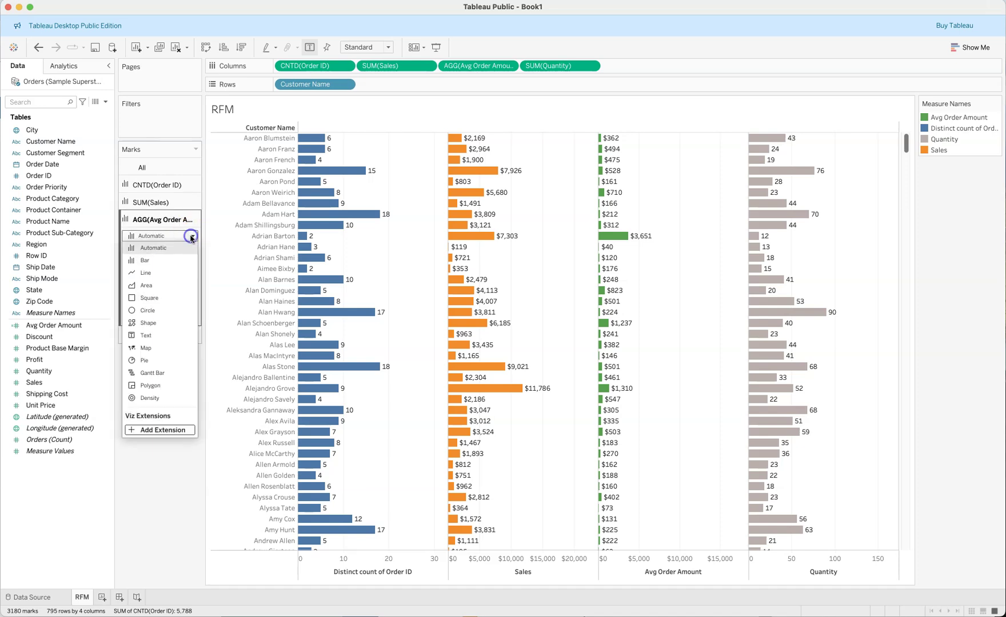
{"action": "left_click", "coordinate": [145, 260]}
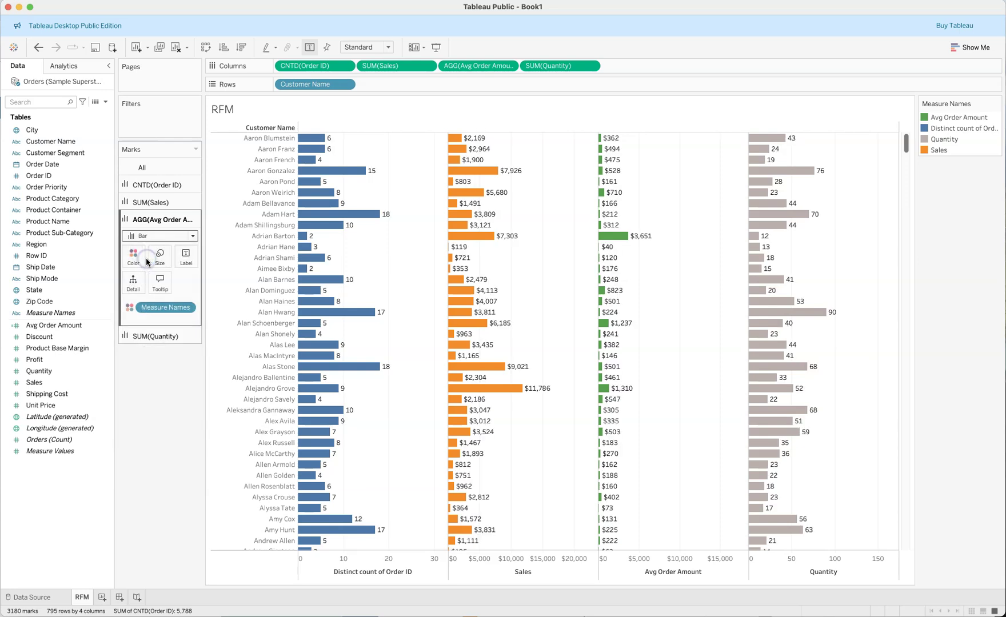
Change the Quantity marks to circles and enlarge them to about the height of a row.
{"action": "left_click", "coordinate": [139, 338]}
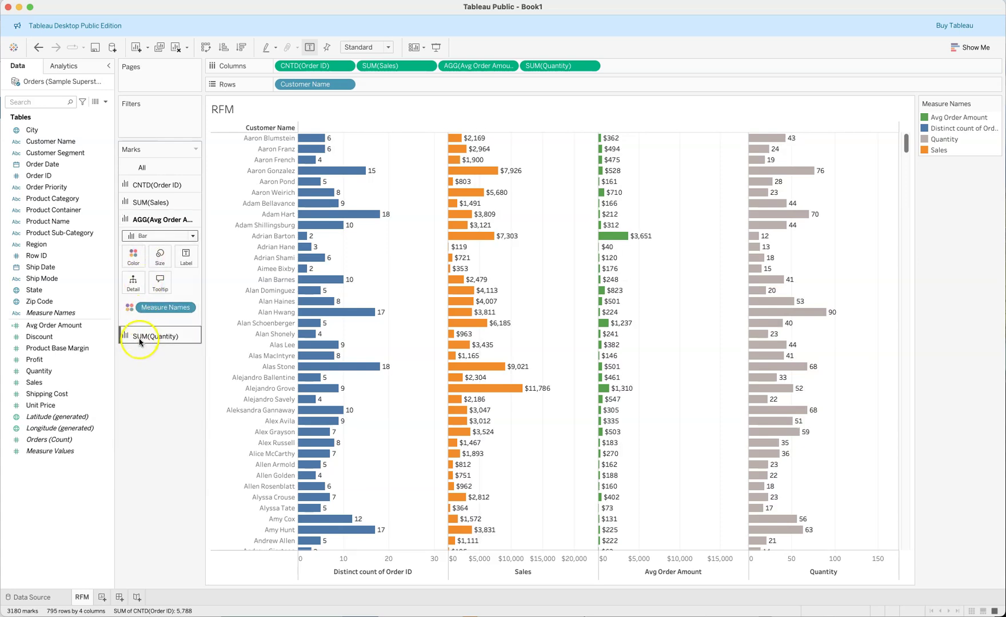
{"action": "left_click", "coordinate": [187, 275]}
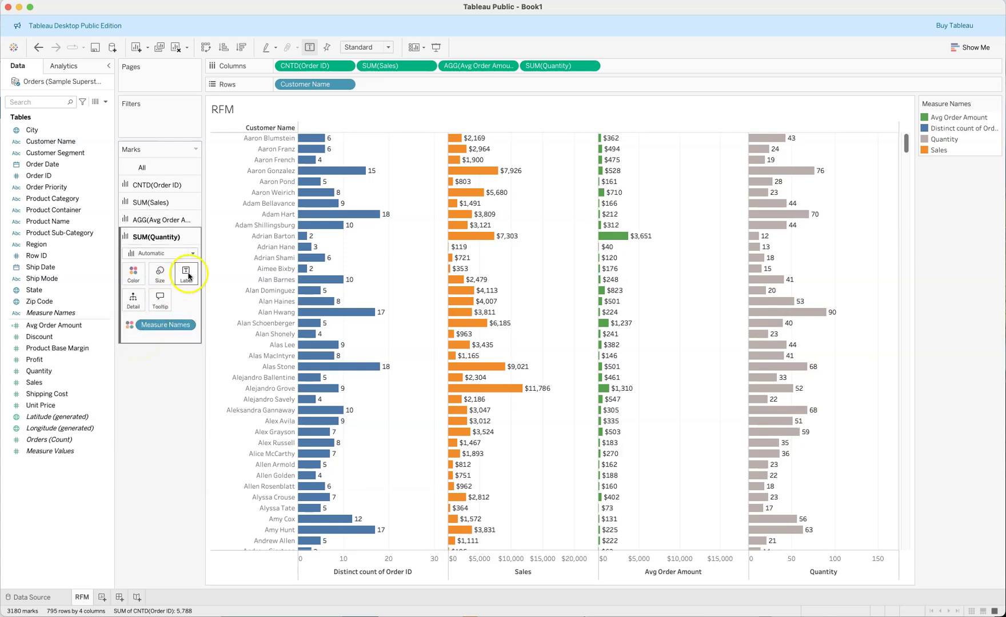
{"action": "left_click", "coordinate": [192, 253]}
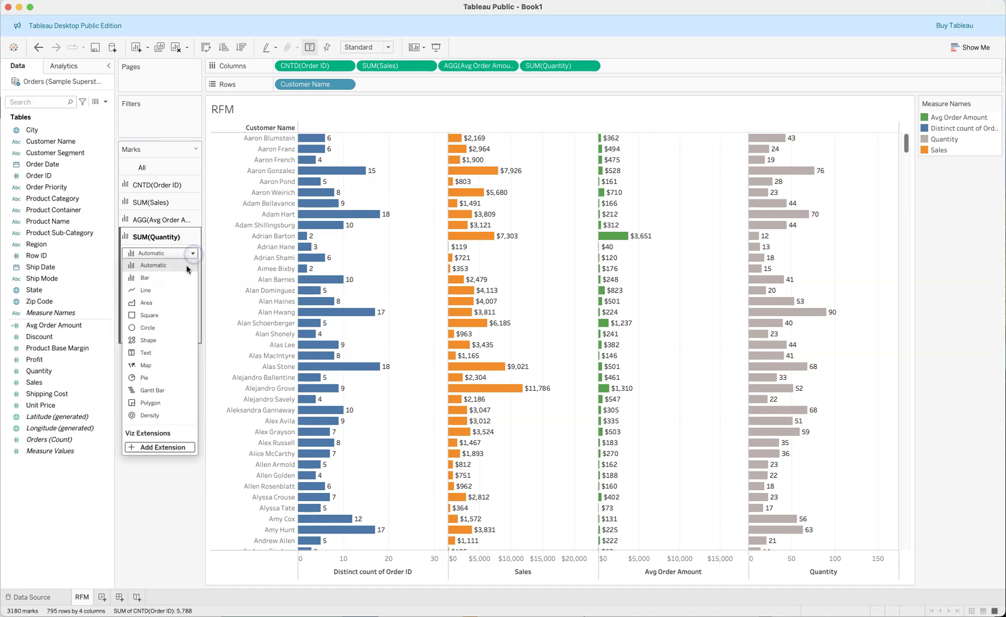
{"action": "left_click", "coordinate": [147, 329]}
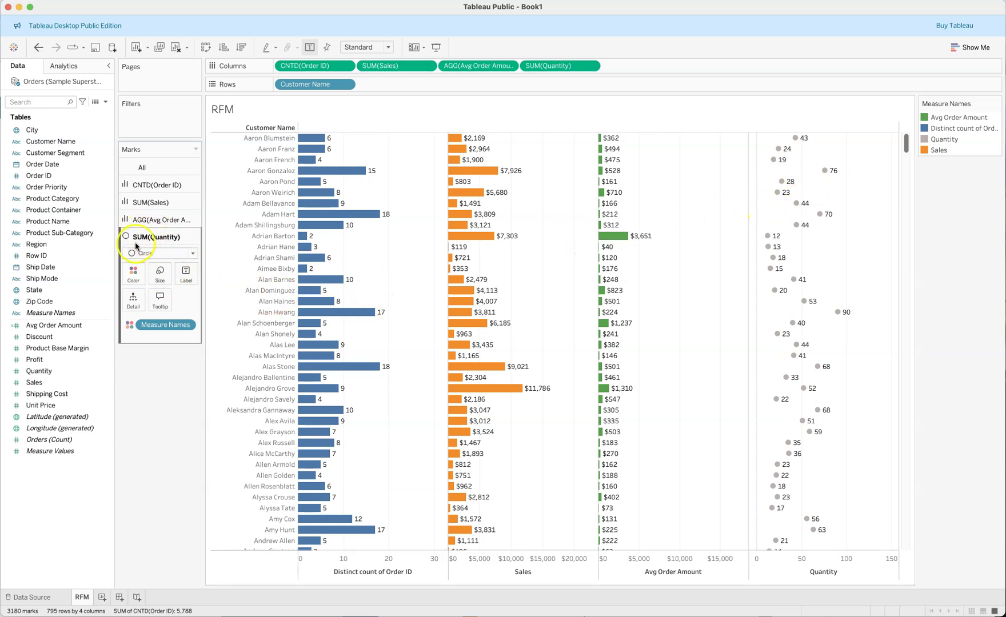
{"action": "left_click", "coordinate": [161, 278]}
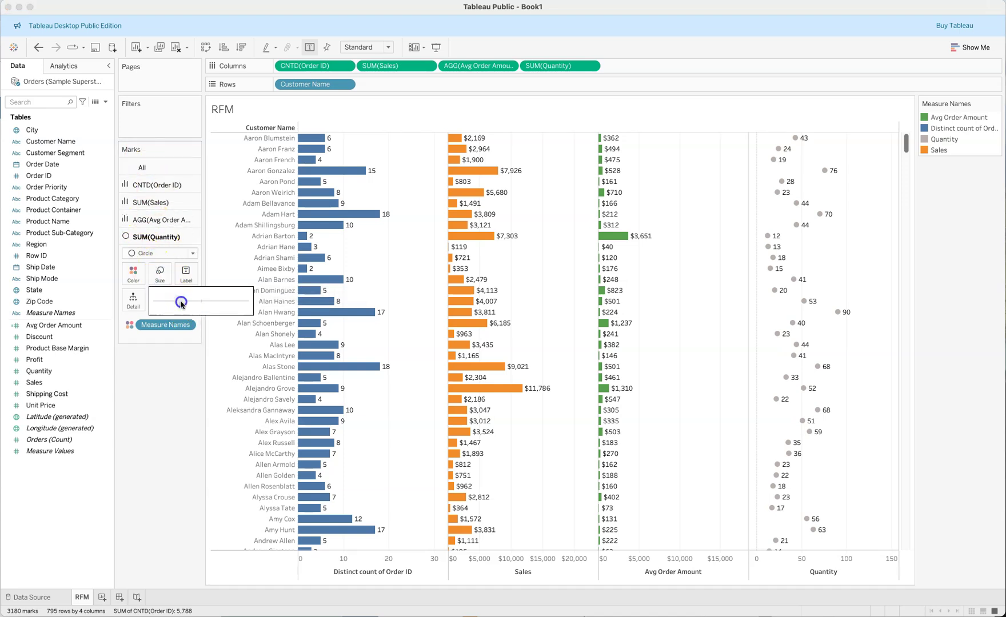
{"action": "left_click_drag", "start_coordinate": [201, 305], "coordinate": [202, 303]}
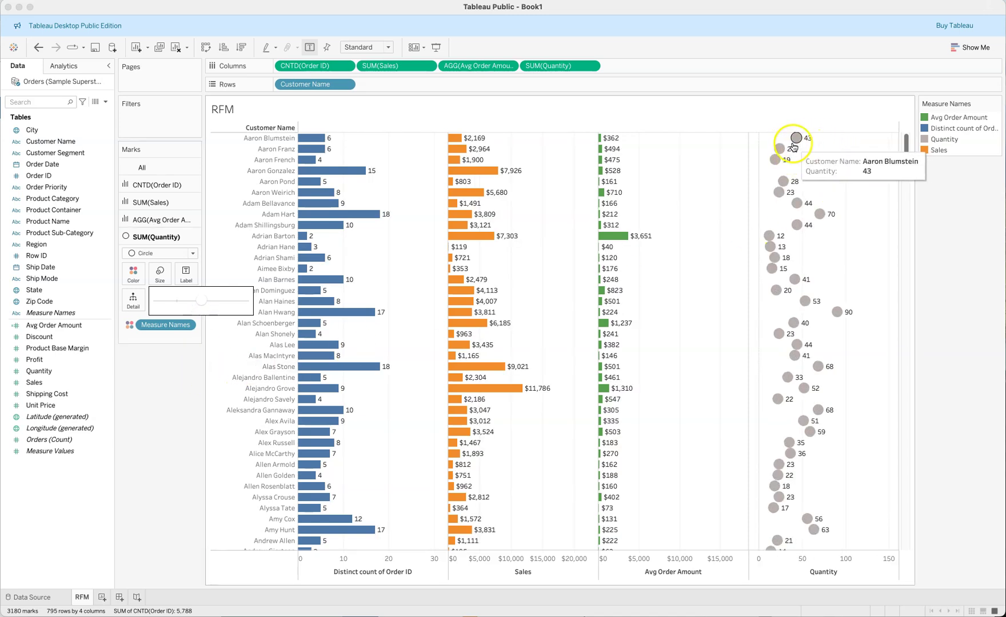
{"action": "left_click", "coordinate": [149, 363]}
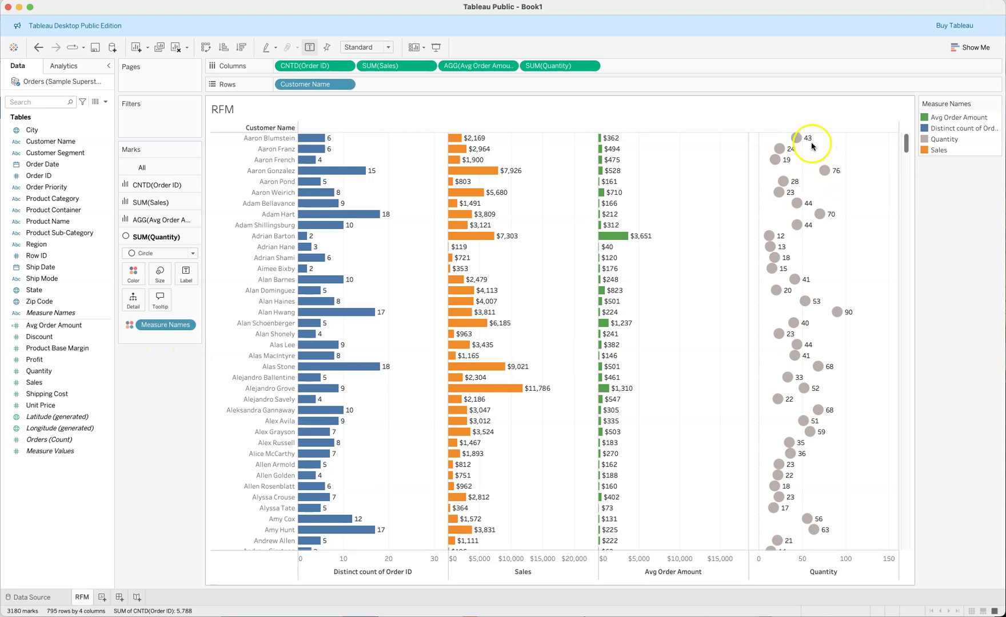
Align the Quantity labels to the horizontal center and vertical middle of their circles.
{"action": "mouse_move", "coordinate": [811, 143]}
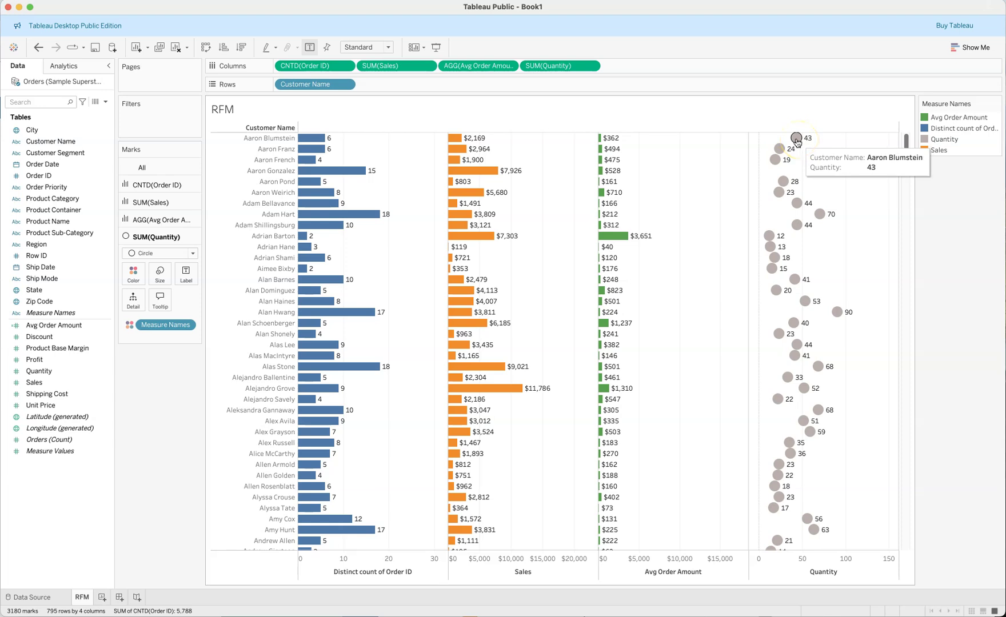
{"action": "left_click", "coordinate": [186, 279]}
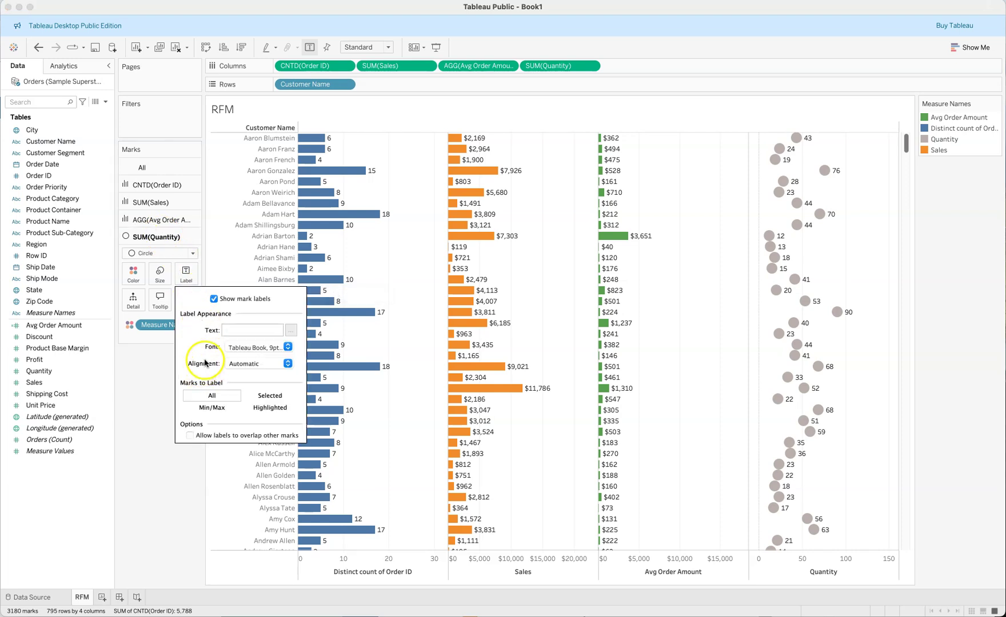
{"action": "left_click", "coordinate": [266, 363]}
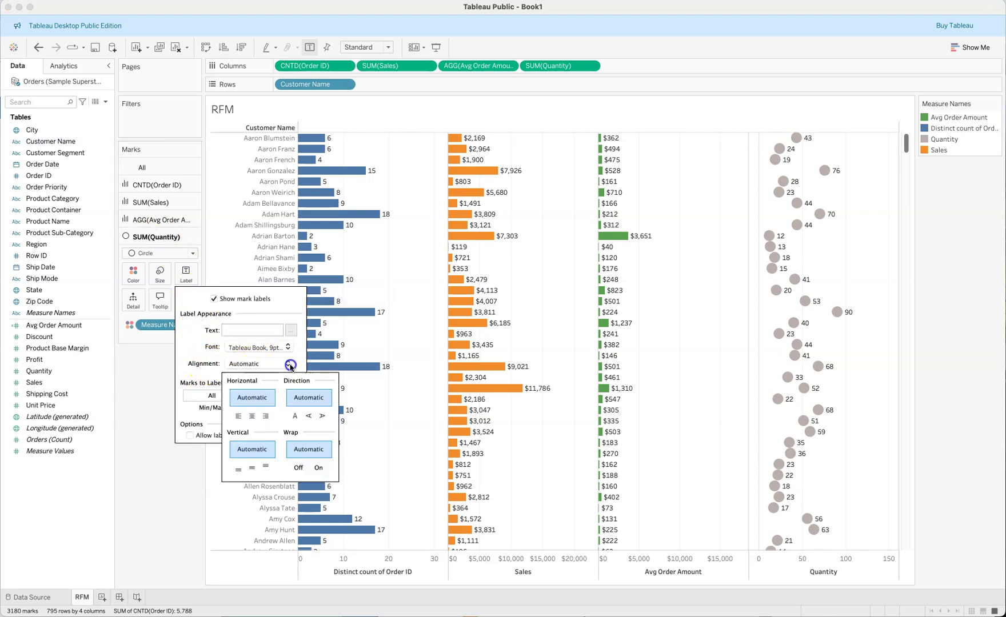
{"action": "left_click", "coordinate": [251, 417]}
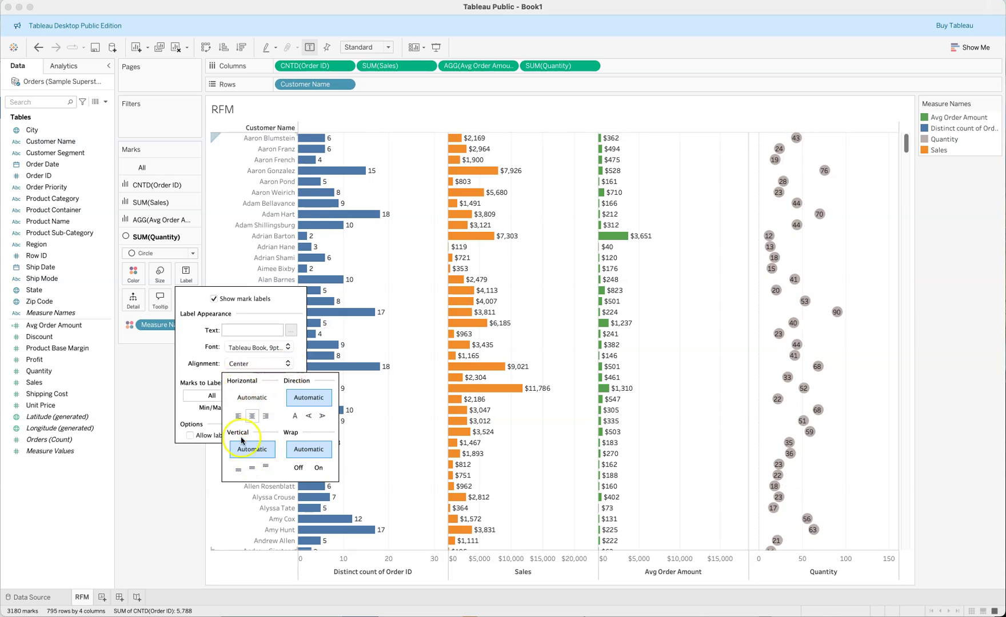
{"action": "left_click", "coordinate": [252, 468]}
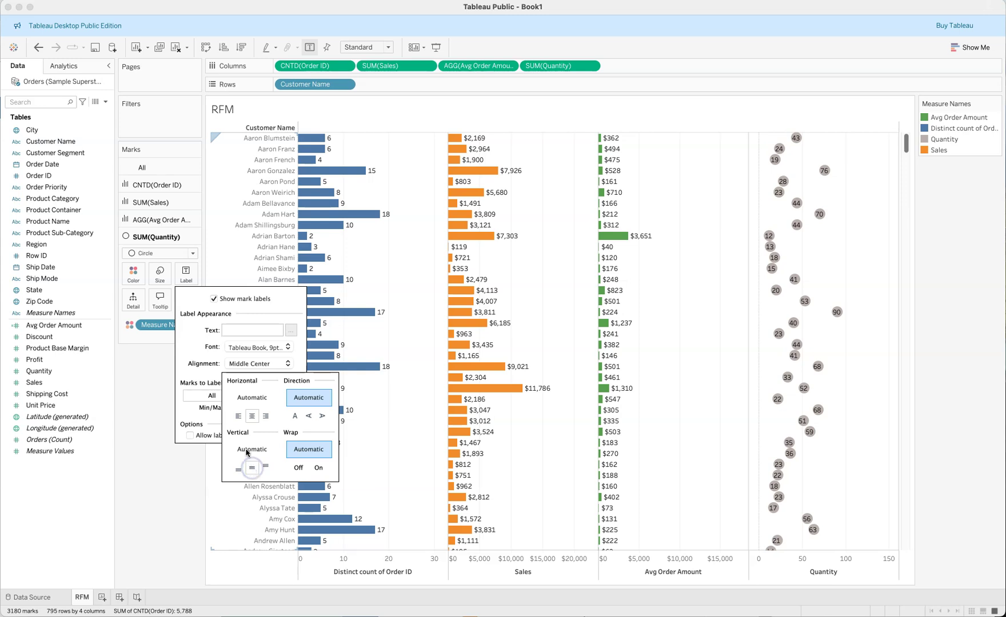
Set the Quantity label font to bold Tableau Medium and close the label settings.
{"action": "left_click", "coordinate": [288, 348]}
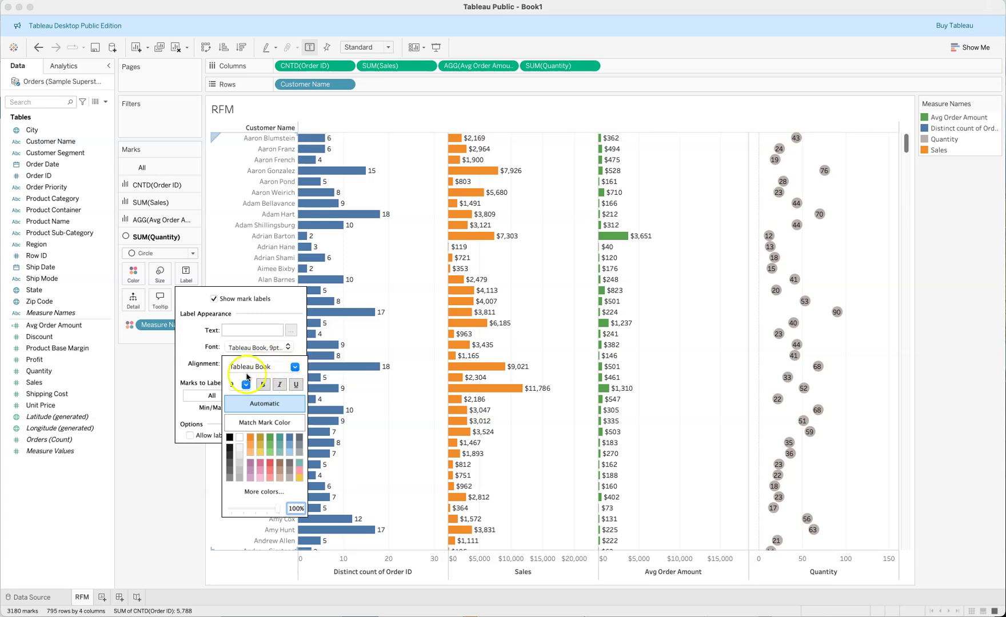
{"action": "left_click", "coordinate": [294, 367]}
{"action": "left_click", "coordinate": [260, 409]}
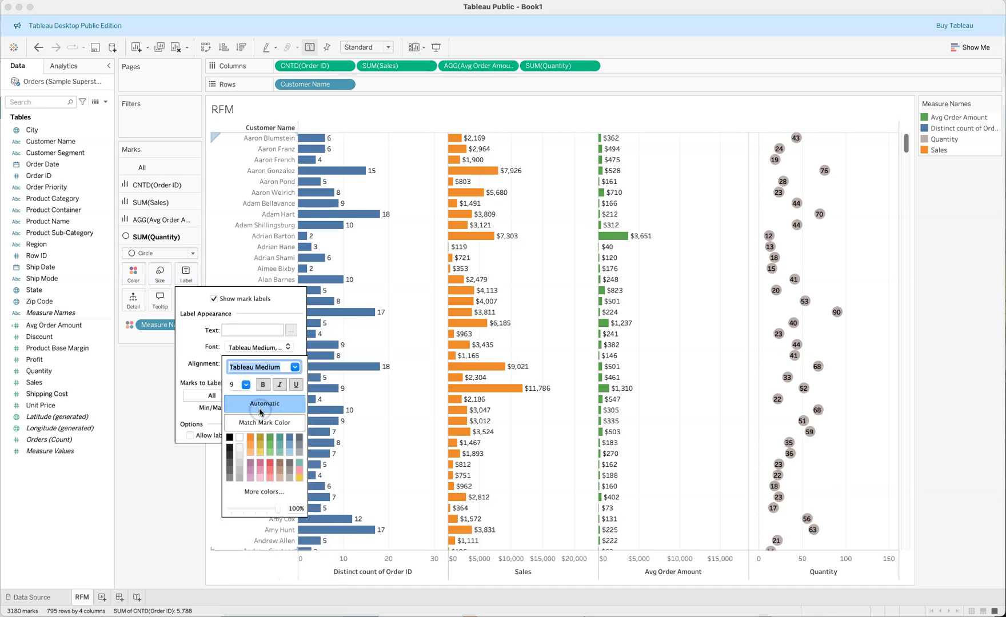
{"action": "left_click", "coordinate": [263, 385]}
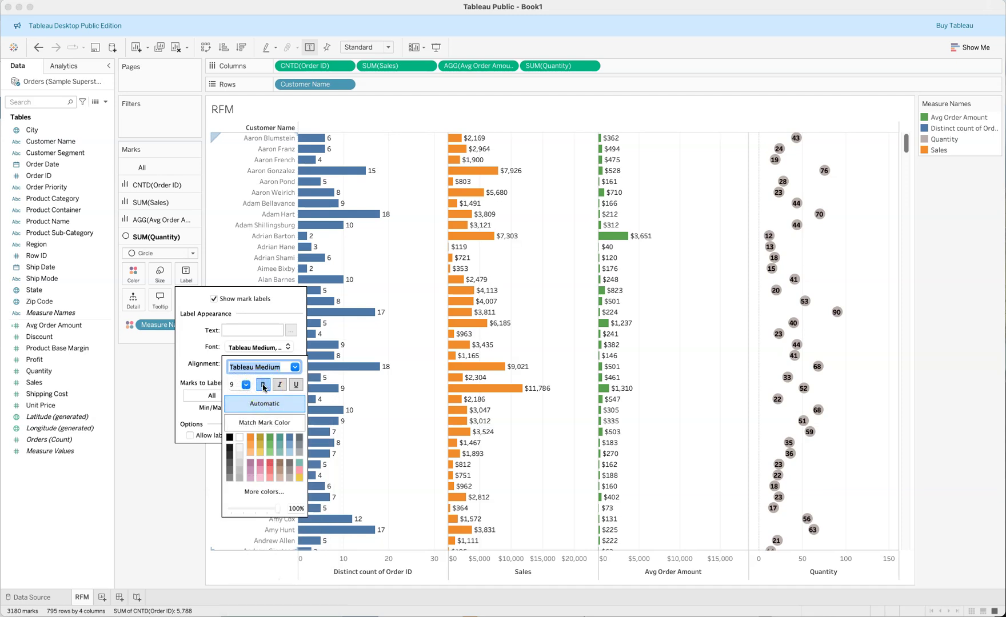
{"action": "left_click", "coordinate": [175, 469]}
{"action": "left_click", "coordinate": [175, 468]}
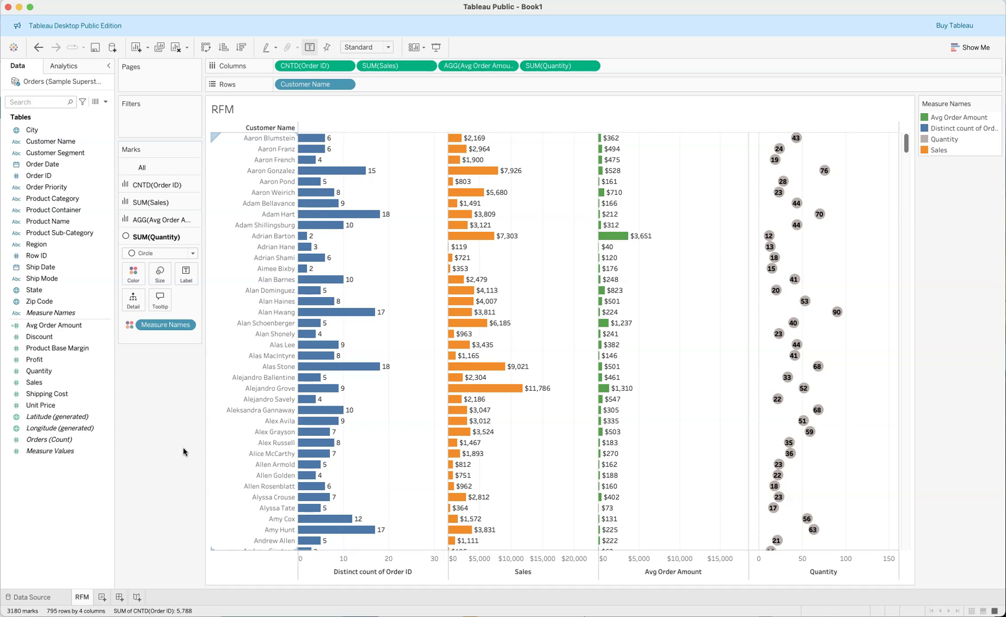
{"action": "mouse_move", "coordinate": [803, 148]}
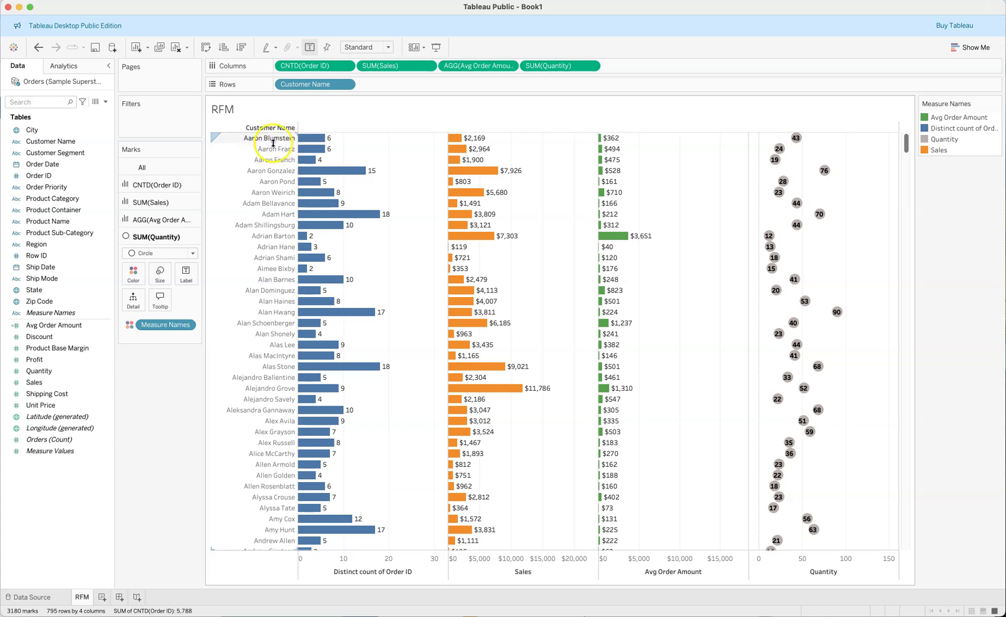
Increase the height of the customer rows slightly so the Quantity circles are spaced further apart.
{"action": "left_click_drag", "start_coordinate": [273, 142], "coordinate": [273, 147]}
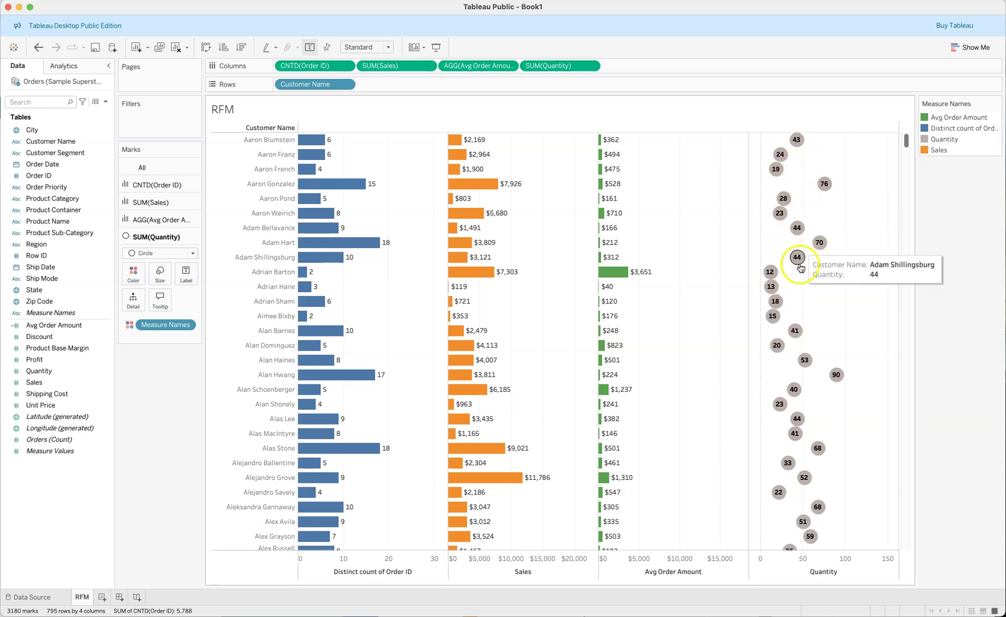
{"action": "mouse_move", "coordinate": [814, 530]}
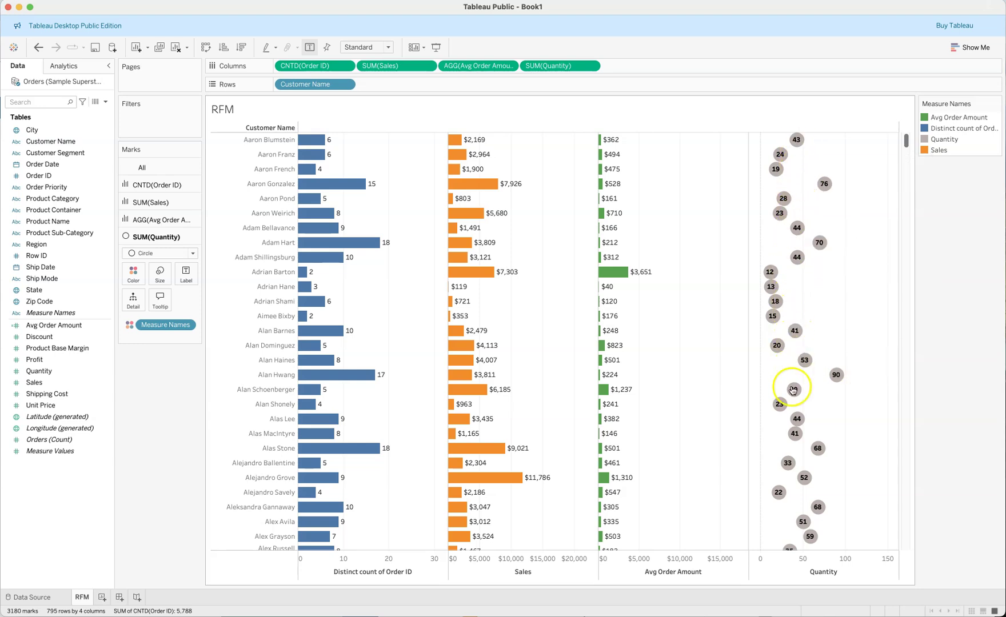
{"action": "mouse_move", "coordinate": [786, 485]}
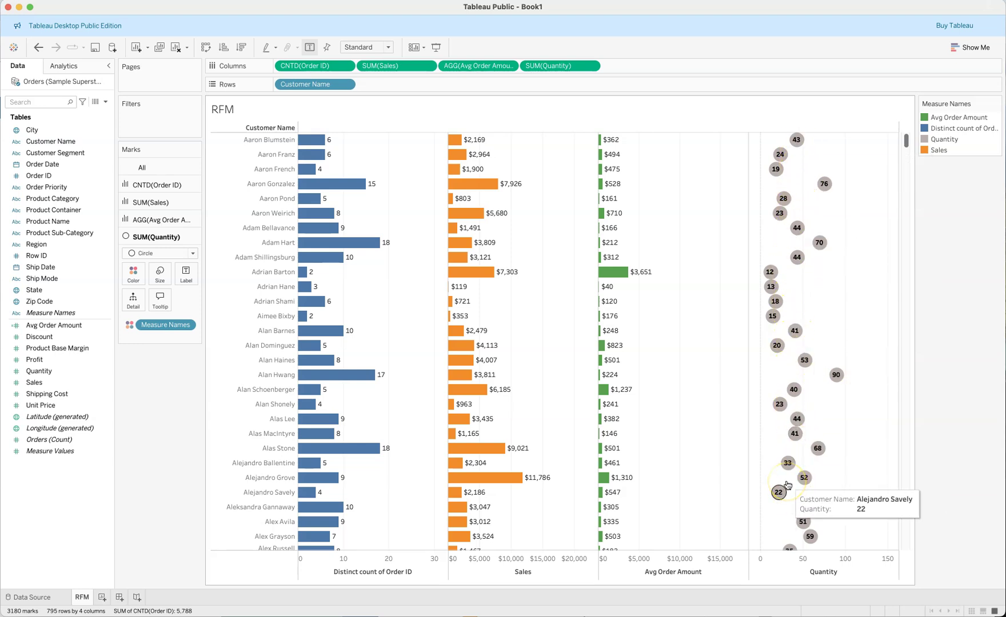
Add the Quantity field as the label of the Quantity circle marks.
{"action": "mouse_move", "coordinate": [291, 363]}
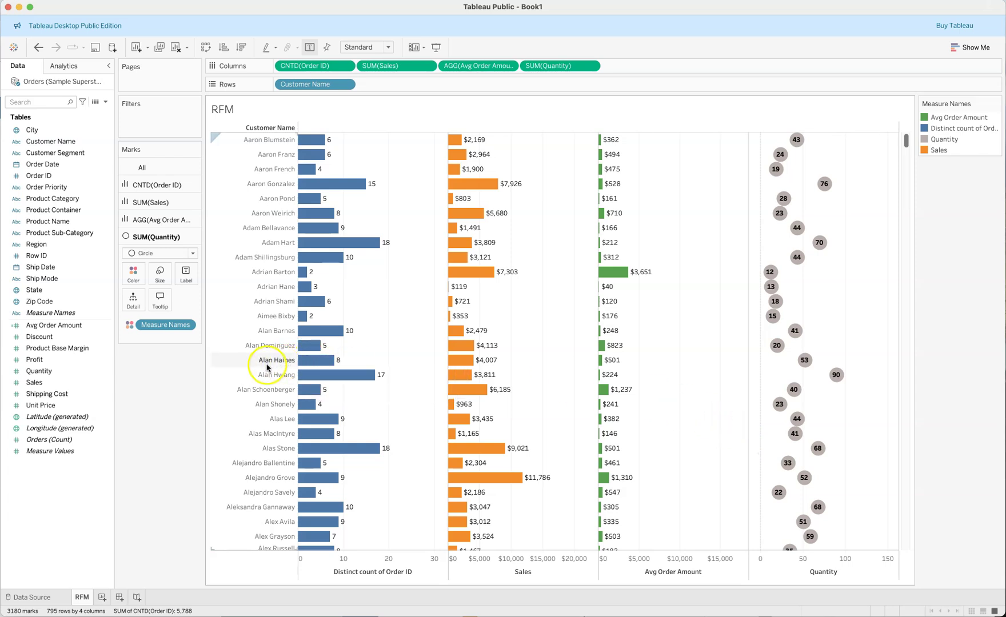
{"action": "left_click", "coordinate": [43, 382]}
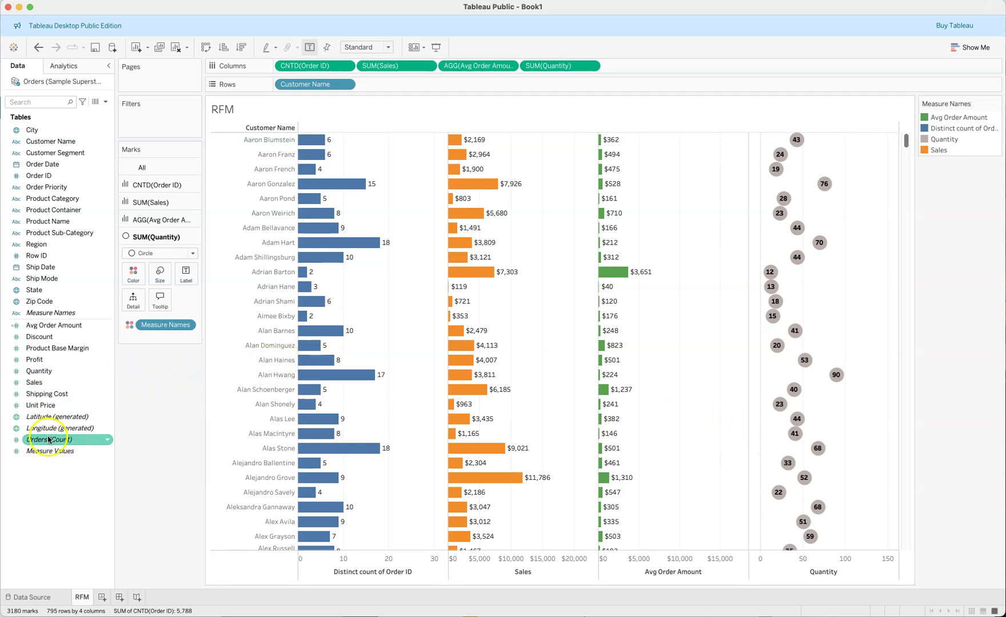
{"action": "left_click", "coordinate": [35, 376]}
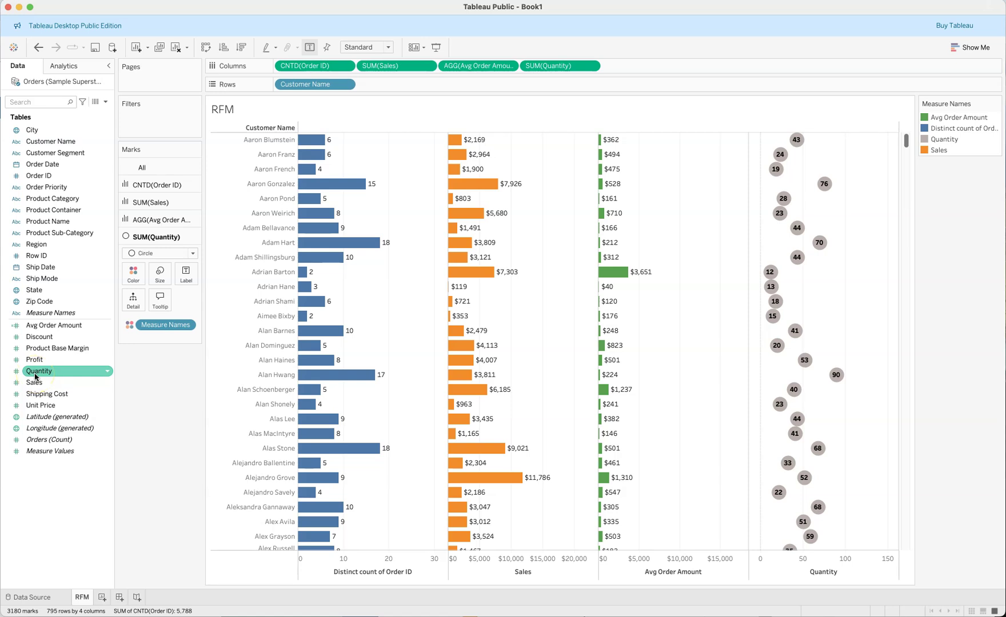
{"action": "left_click_drag", "start_coordinate": [34, 376], "coordinate": [183, 280]}
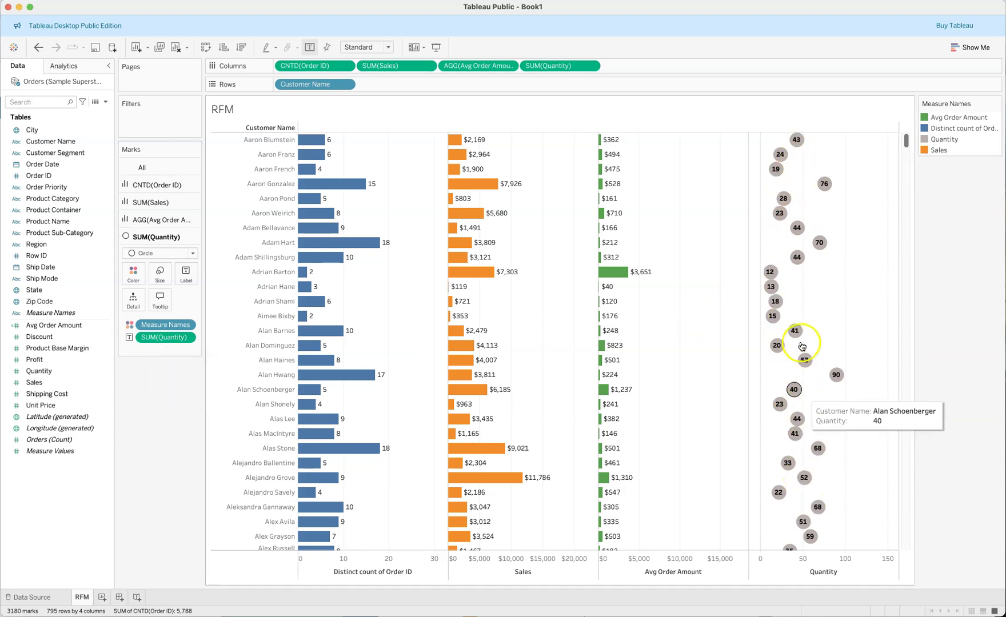
{"action": "mouse_move", "coordinate": [792, 409]}
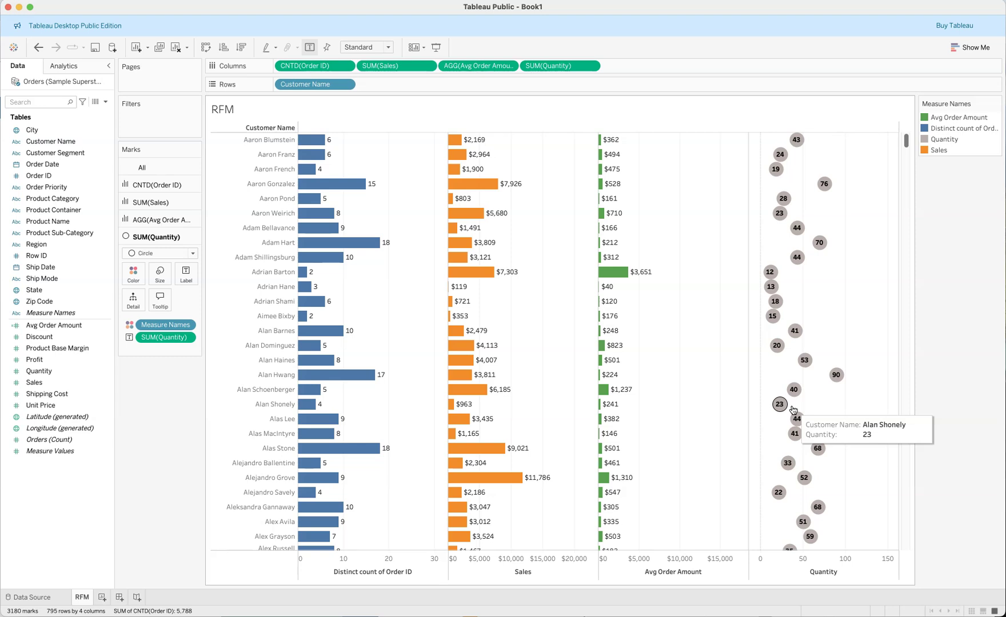
{"action": "left_click", "coordinate": [792, 409]}
{"action": "left_click", "coordinate": [739, 354]}
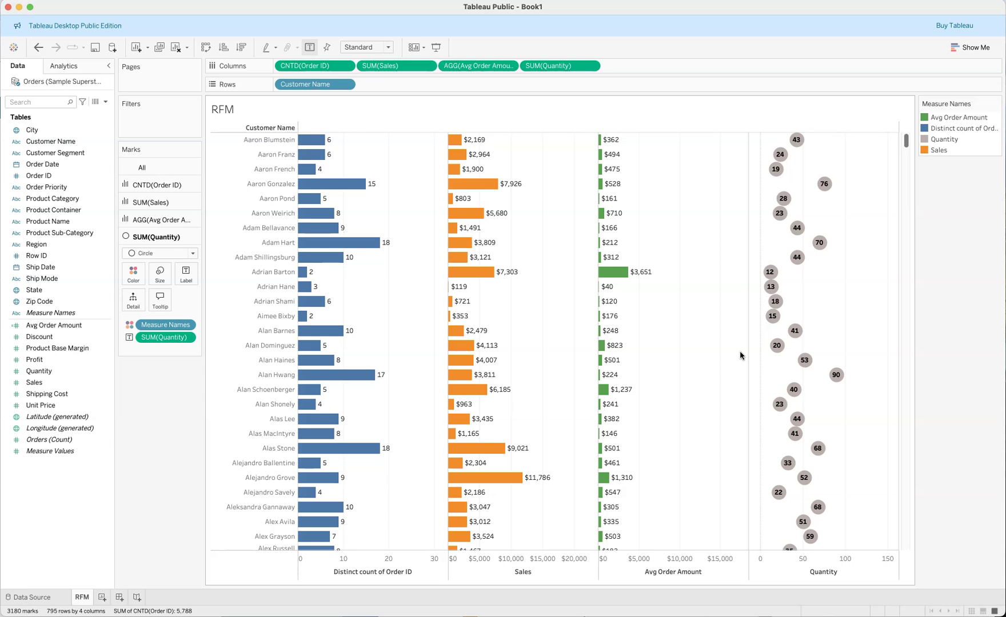
Replace the SUM(Quantity) expression in the columns with the calculation AVG(0.5).
{"action": "mouse_move", "coordinate": [541, 71]}
{"action": "left_mouse_down"}
{"action": "mouse_move", "coordinate": [258, 85]}
{"action": "mouse_move", "coordinate": [225, 64]}
{"action": "mouse_move", "coordinate": [530, 67]}
{"action": "left_mouse_up"}
{"action": "double_click", "coordinate": [548, 67]}
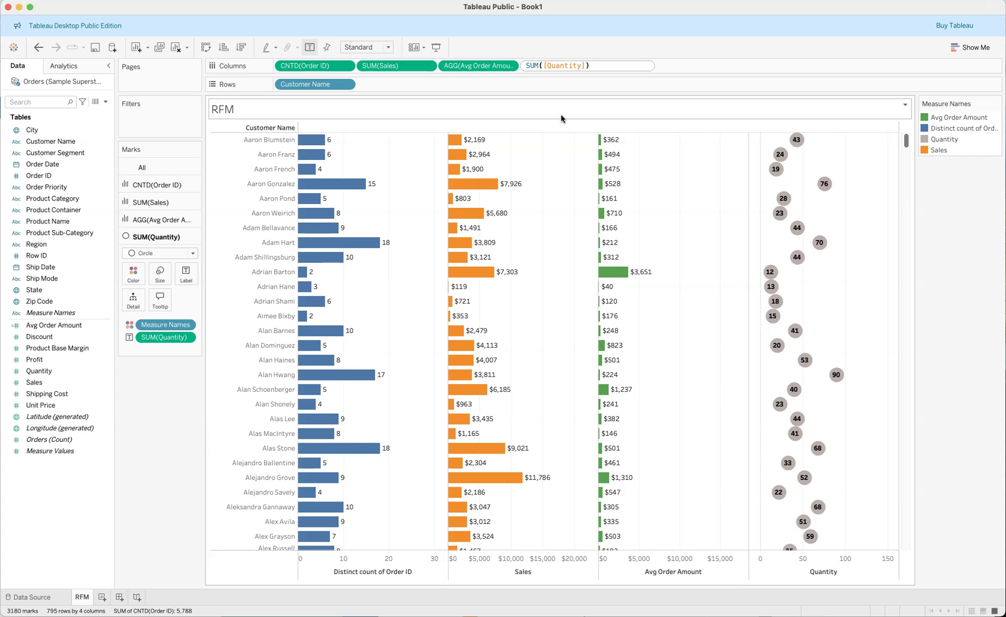
{"action": "key", "text": "BackSpace"}
{"action": "key", "text": "BackSpace"}
{"action": "key", "text": "BackSpace"}
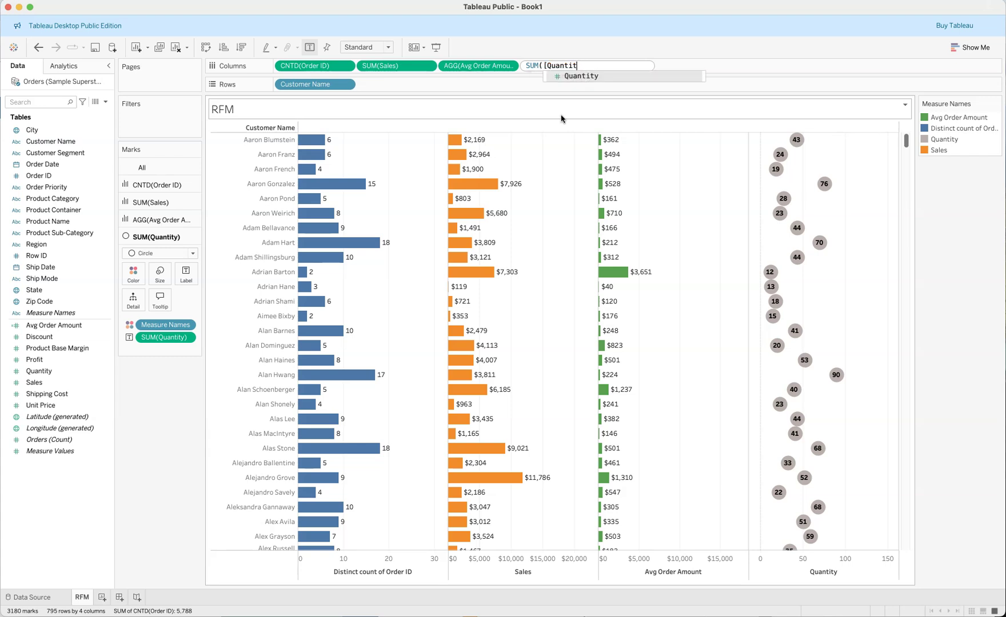
{"action": "key", "text": "BackSpace"}
{"action": "key", "text": "BackSpace"}
{"action": "key", "text": "BackSpace"}
{"action": "key", "text": "BackSpace"}
{"action": "key", "text": "BackSpace"}
{"action": "key", "text": "BackSpace"}
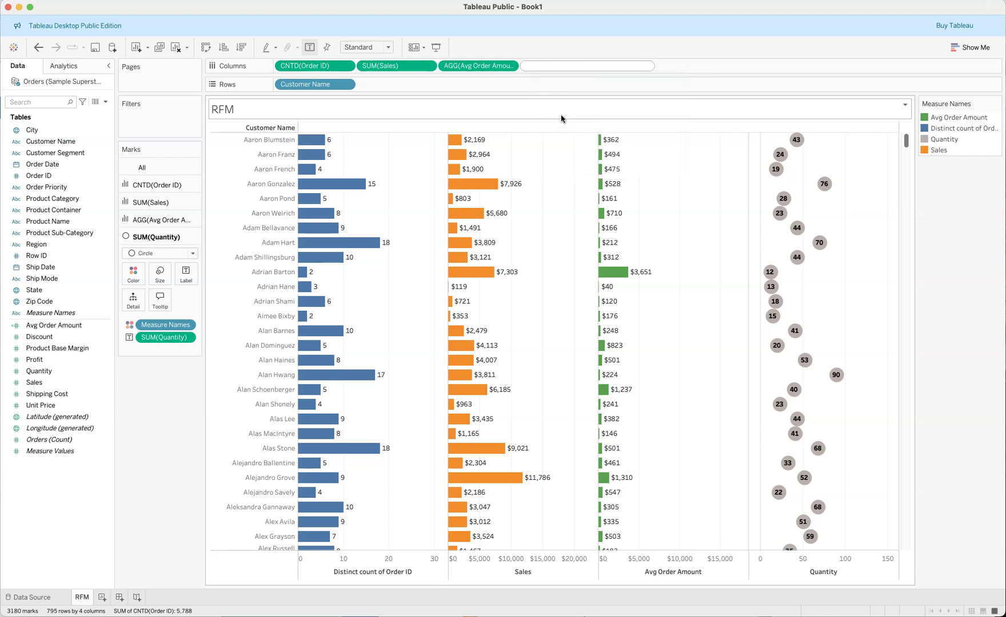
{"action": "type", "text": "avg"}
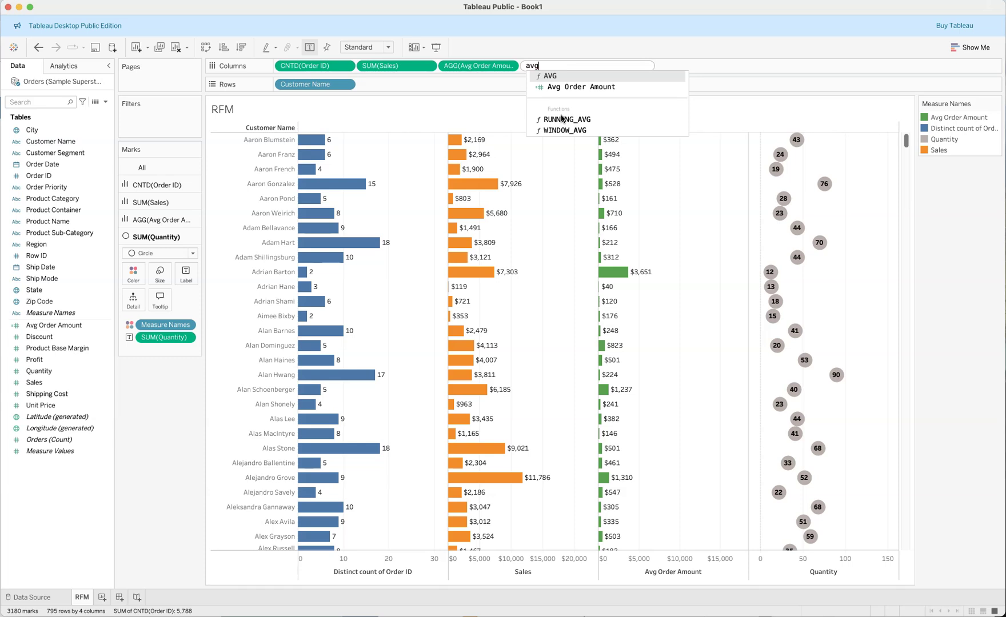
{"action": "left_click", "coordinate": [541, 76]}
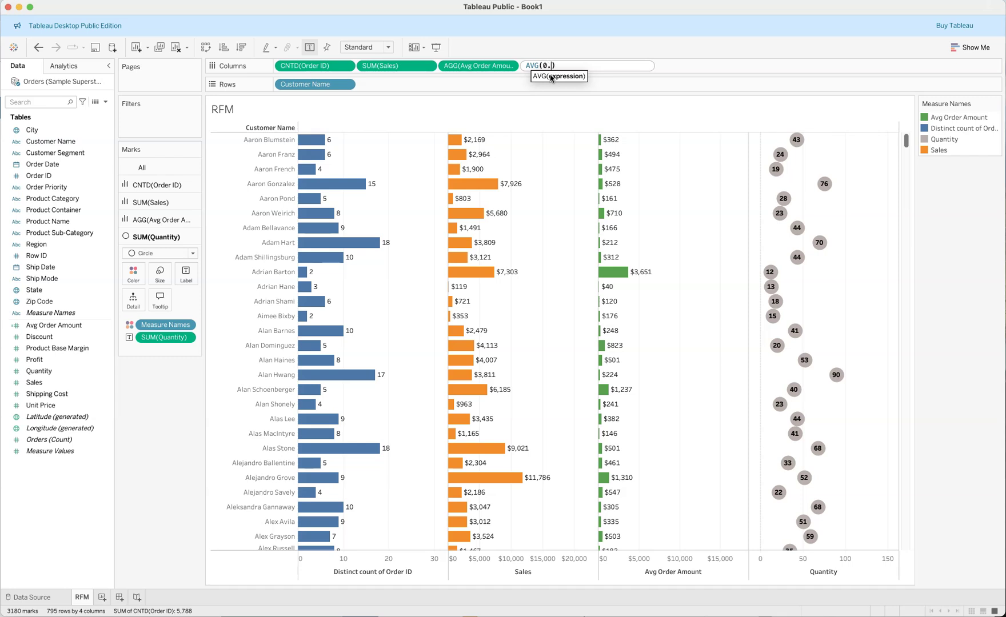
{"action": "key", "text": "Return"}
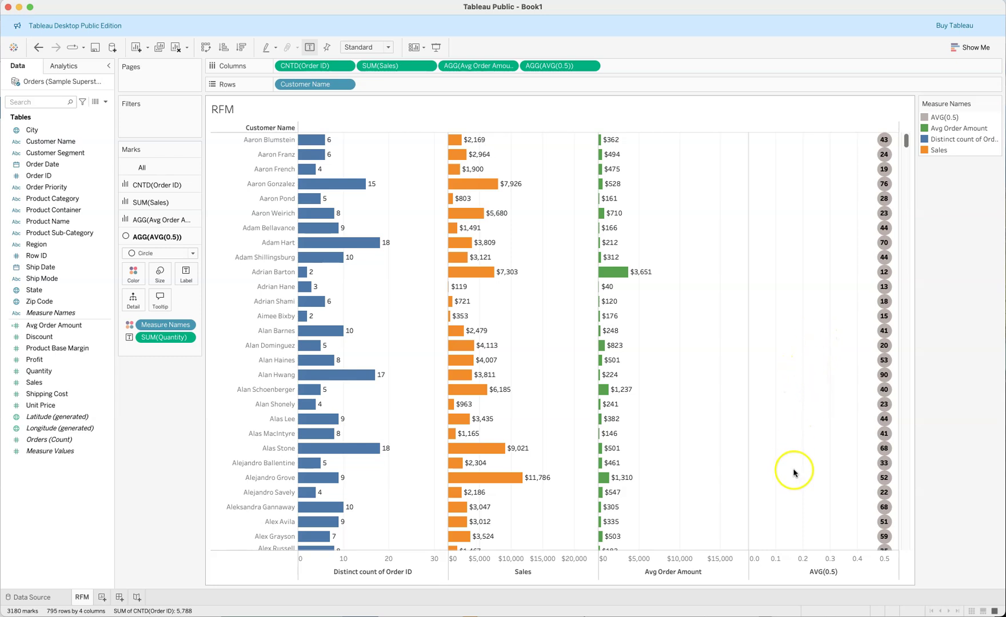
Fix the AVG(0.5) axis to a custom range from 0 to 1 and close the axis settings.
{"action": "right_click", "coordinate": [814, 565]}
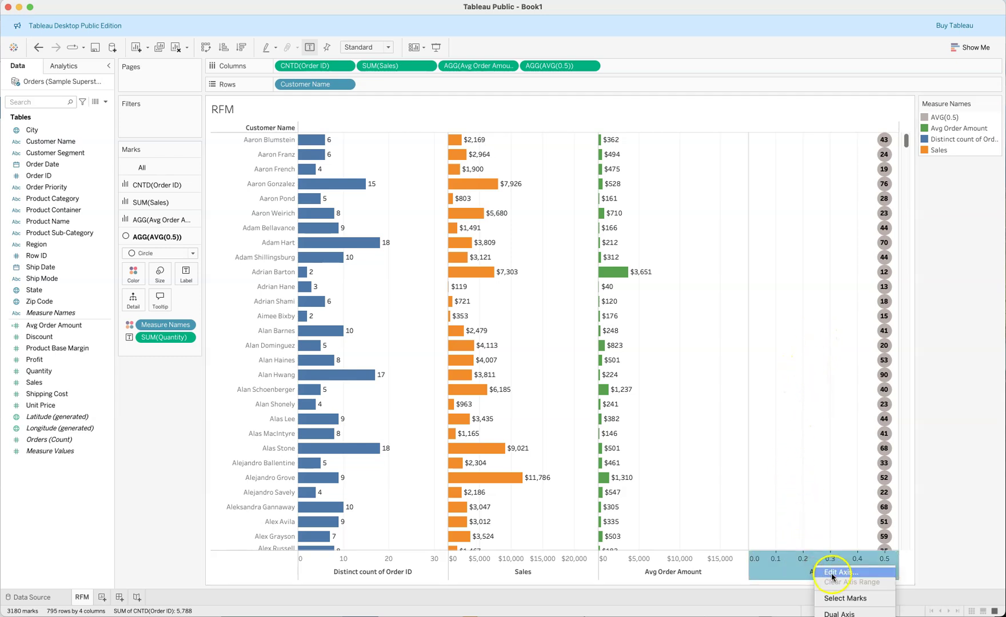
{"action": "left_click", "coordinate": [835, 572]}
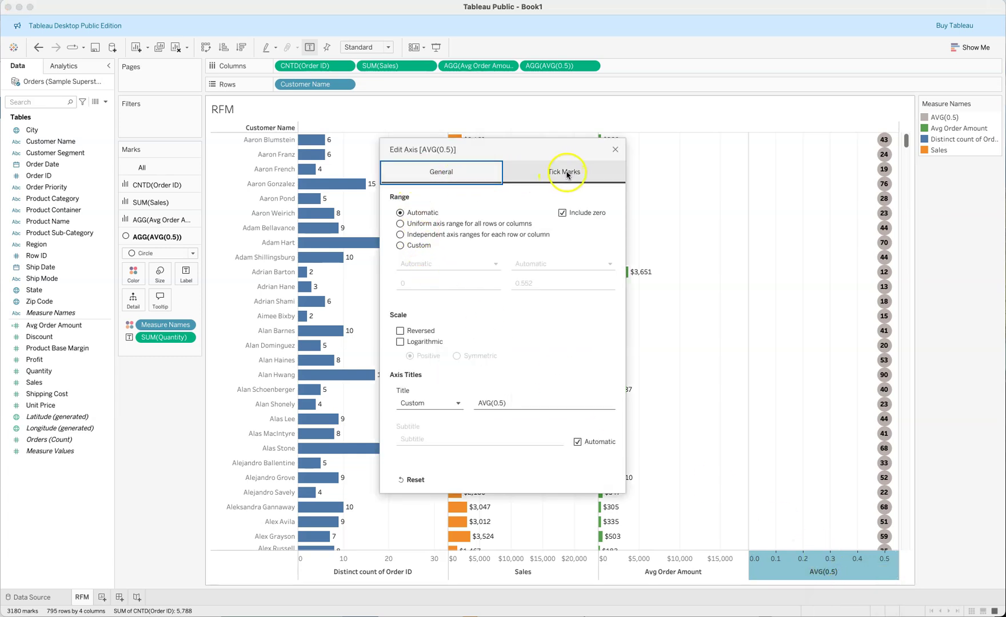
{"action": "left_click", "coordinate": [399, 246]}
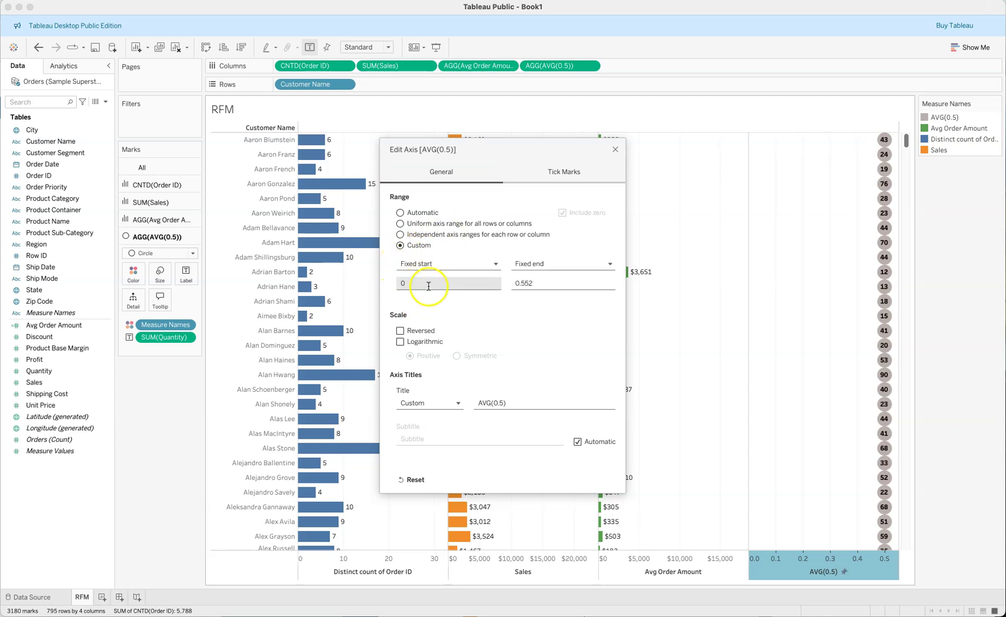
{"action": "left_click", "coordinate": [544, 284]}
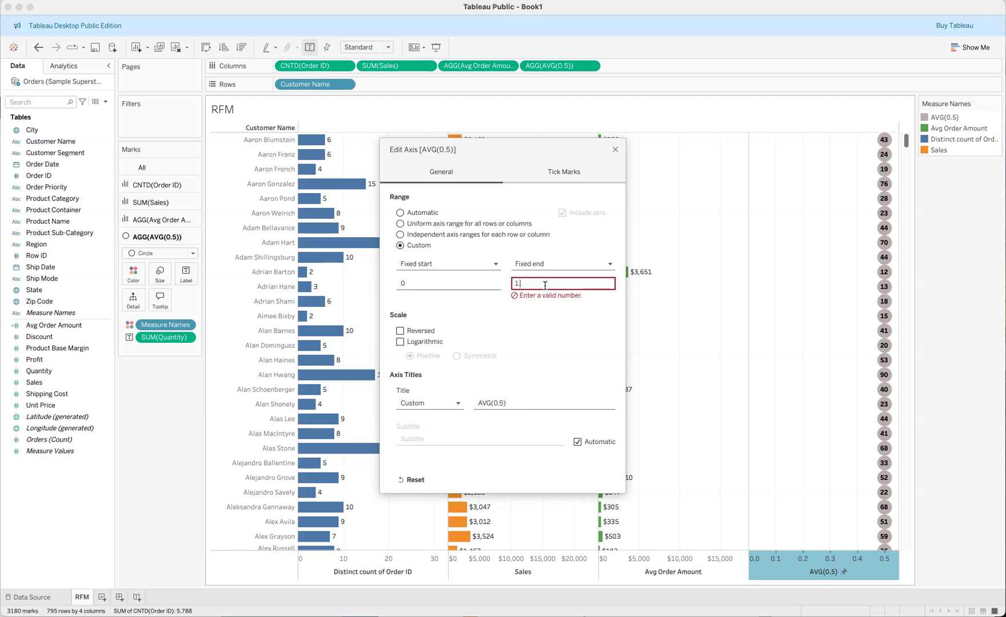
{"action": "left_click", "coordinate": [532, 330]}
{"action": "left_click", "coordinate": [534, 285]}
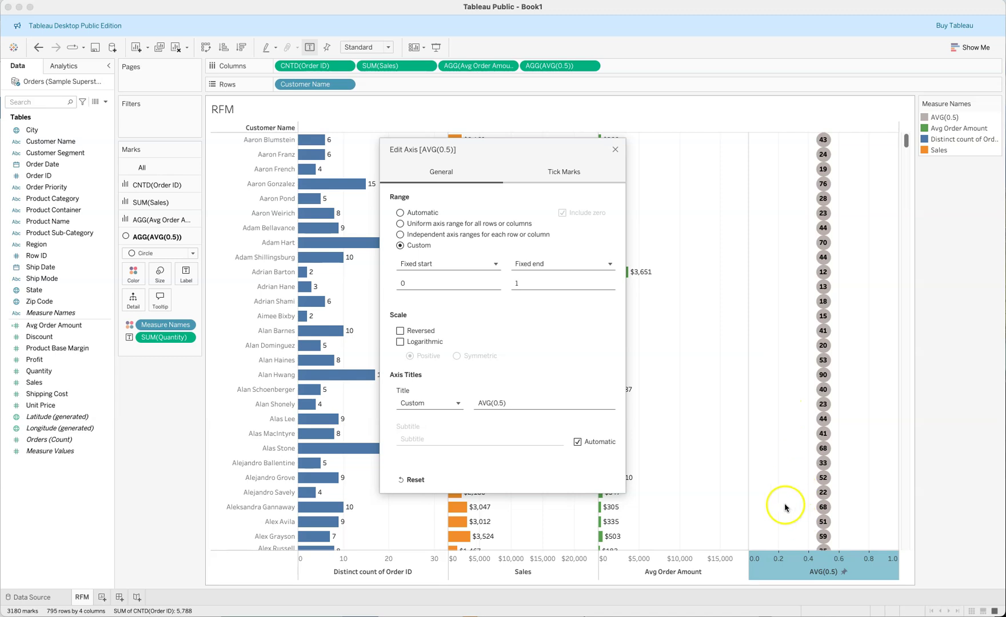
{"action": "left_click", "coordinate": [615, 149]}
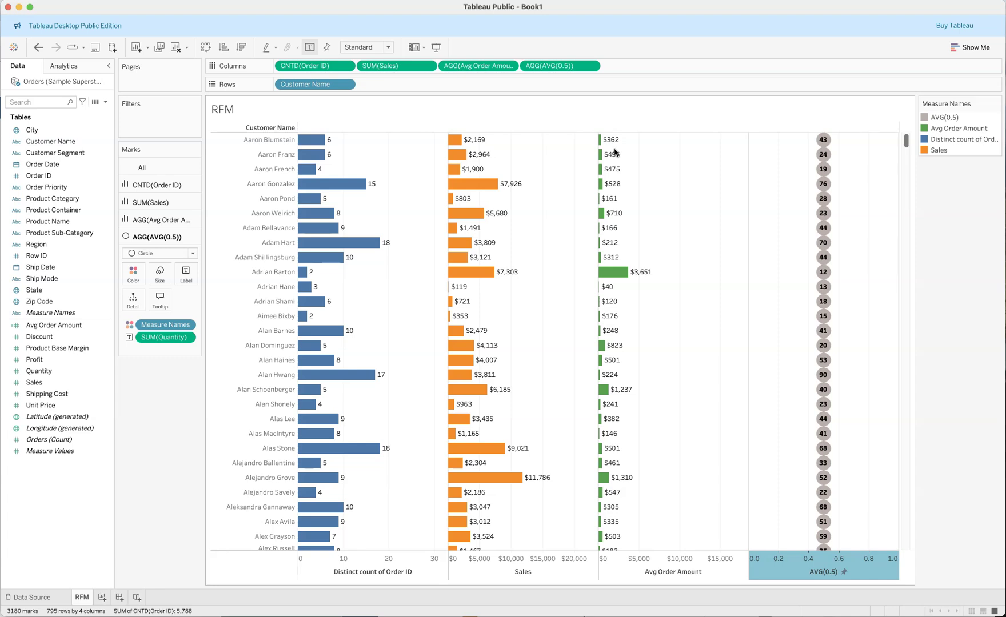
{"action": "left_click", "coordinate": [566, 161]}
{"action": "left_click", "coordinate": [173, 557]}
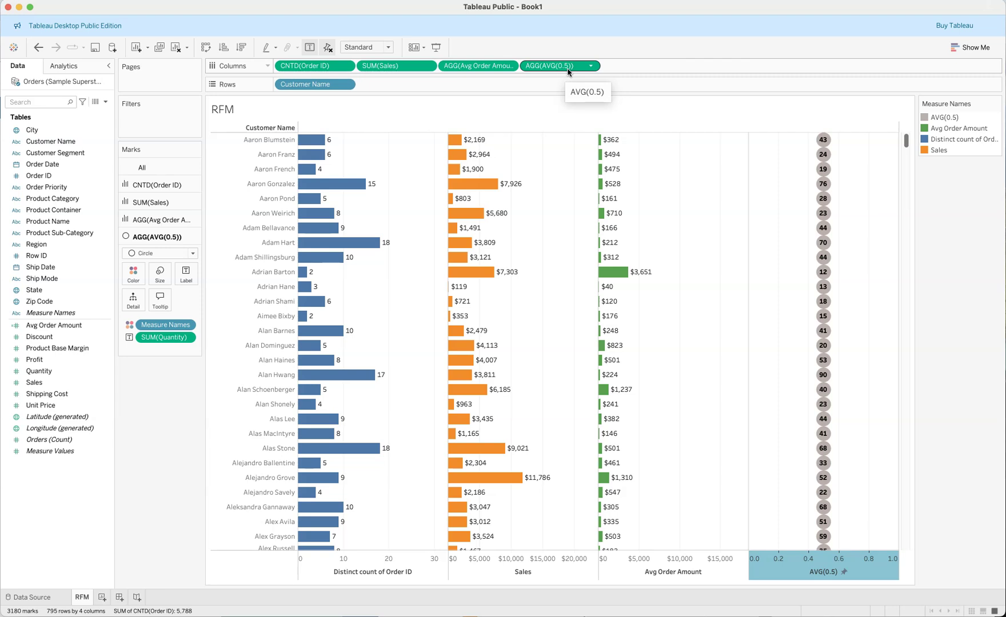
Add a new calculation AVG(1.0) to the columns after AVG(0.5).
{"action": "double_click", "coordinate": [617, 65]}
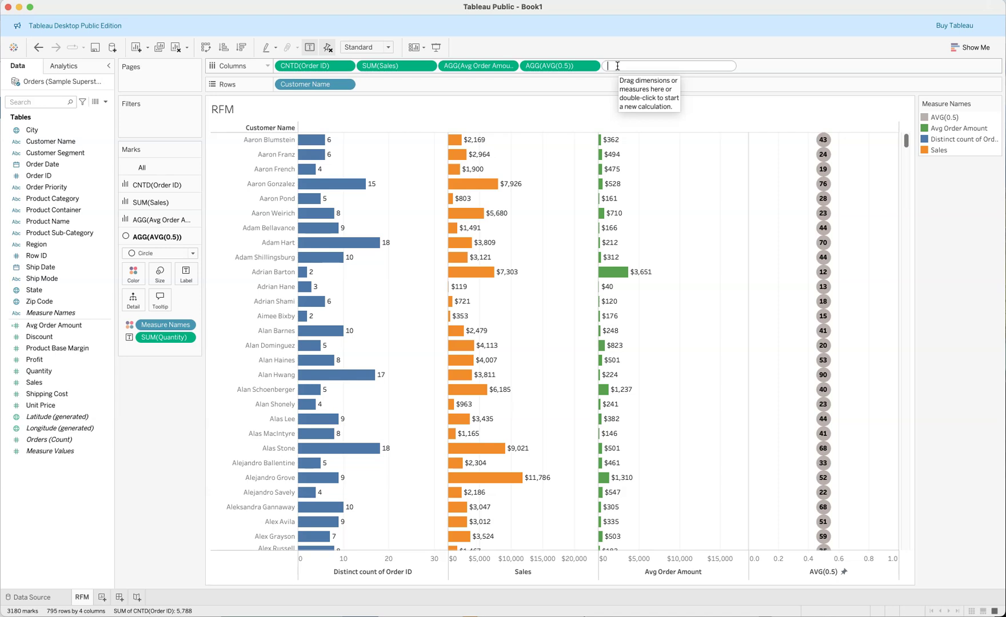
{"action": "type", "text": "avg"}
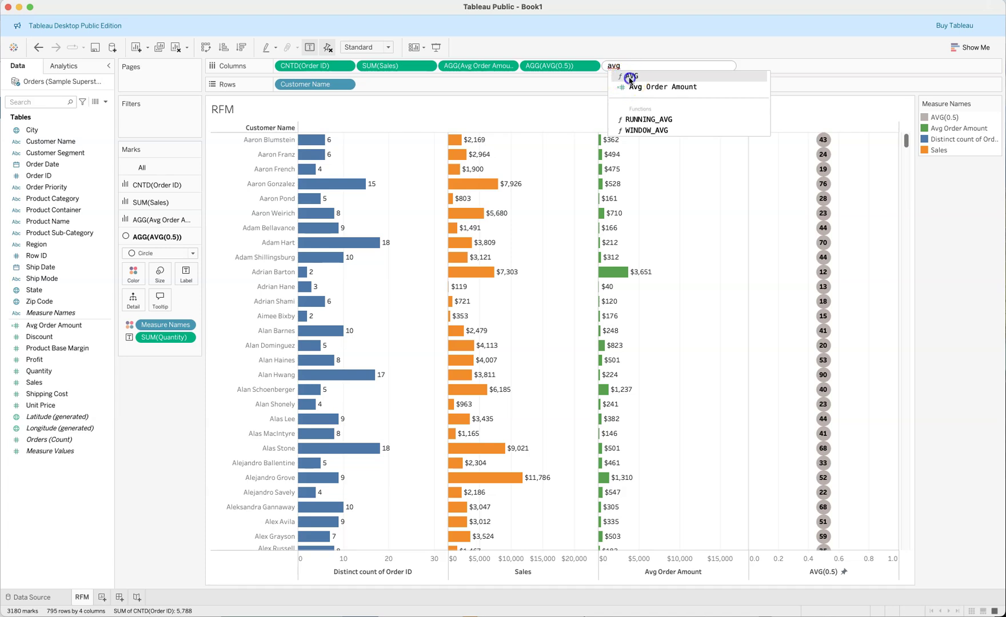
{"action": "left_click", "coordinate": [627, 76]}
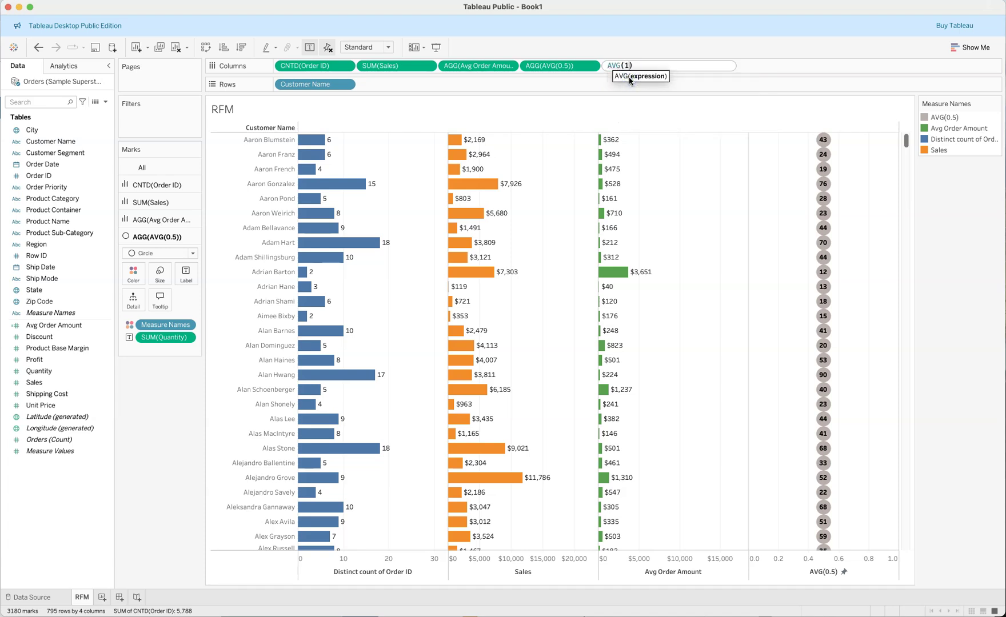
{"action": "key", "text": "Return"}
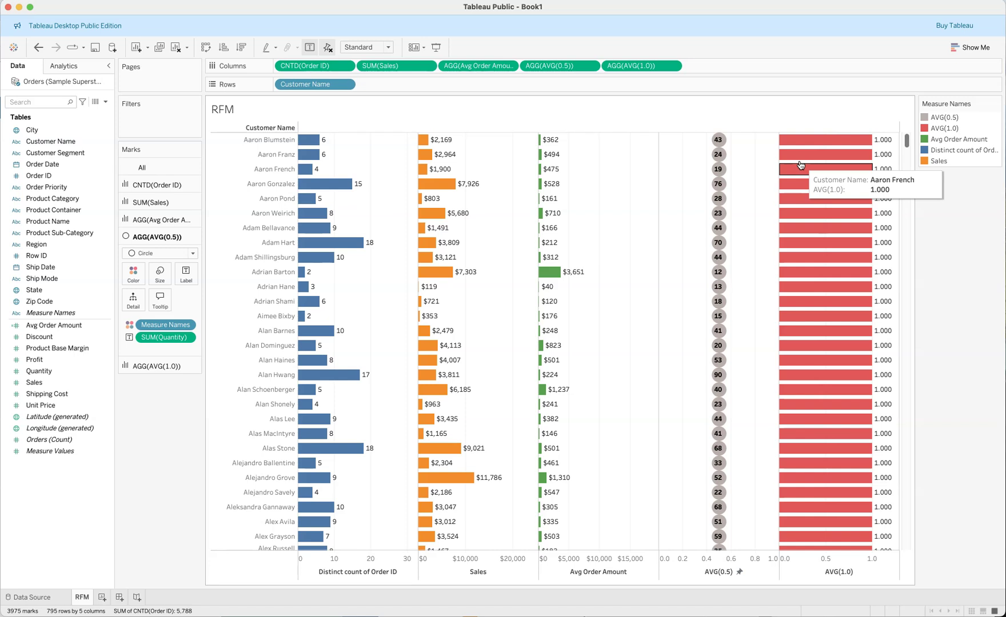
{"action": "left_click", "coordinate": [800, 142]}
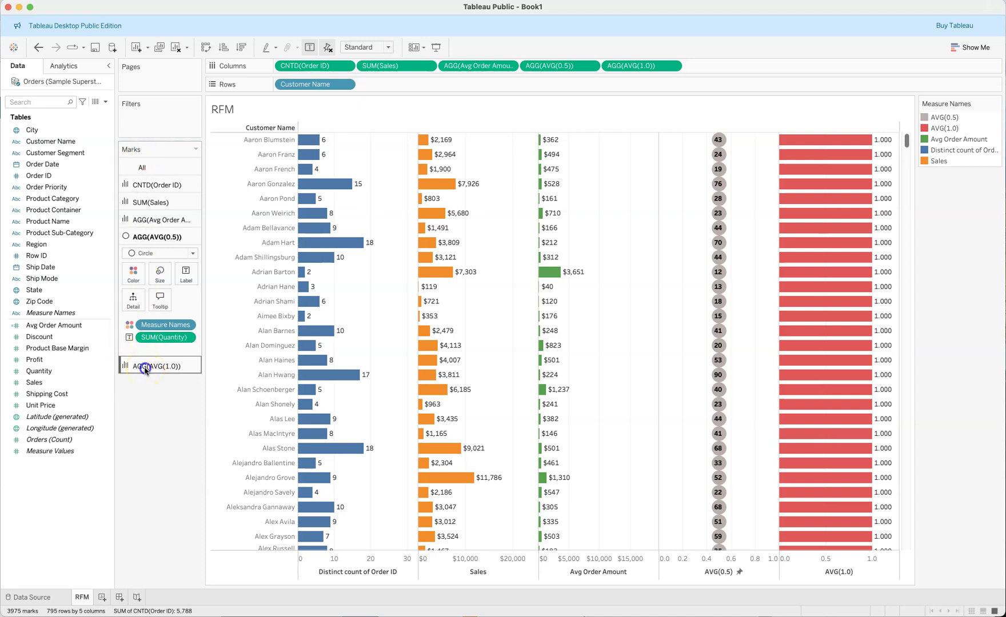
Recolor the AVG(1.0) bars to Light Teal in the Measure Names color assignment.
{"action": "left_click", "coordinate": [145, 367]}
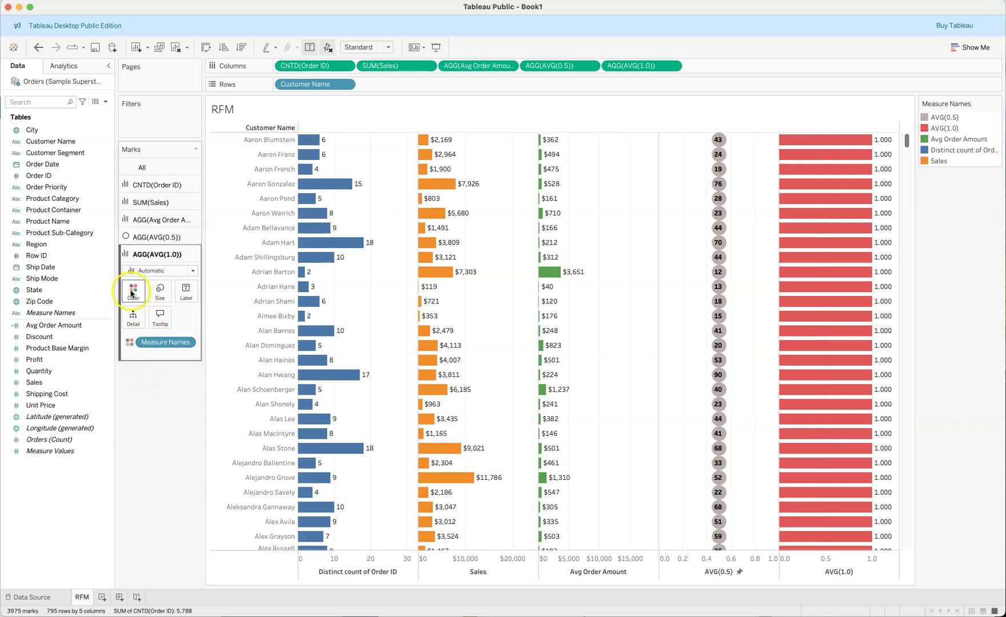
{"action": "left_click", "coordinate": [132, 291]}
{"action": "left_click", "coordinate": [154, 327]}
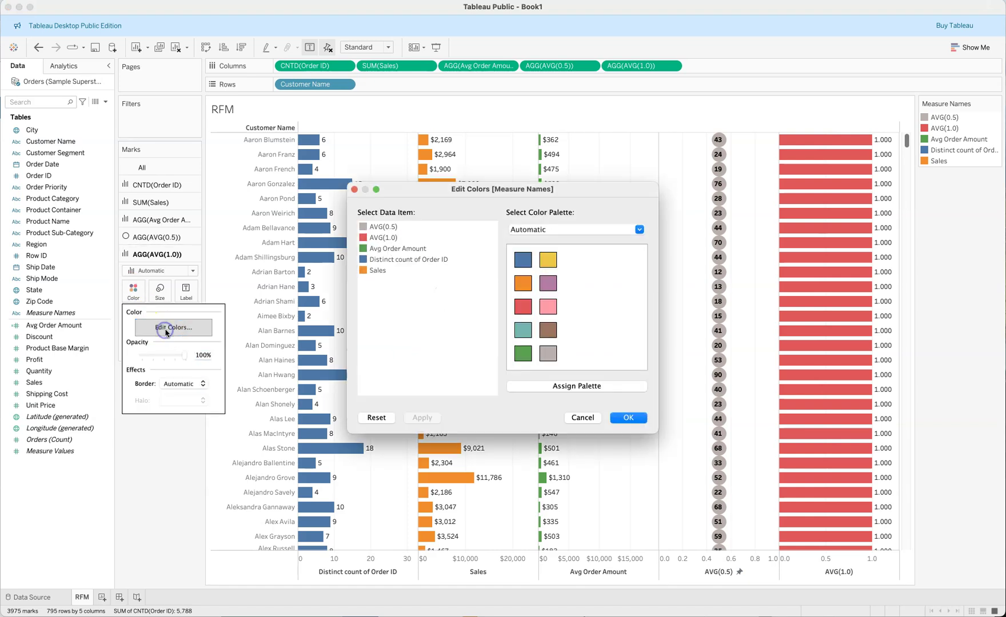
{"action": "left_click", "coordinate": [525, 331]}
{"action": "left_click", "coordinate": [382, 238]}
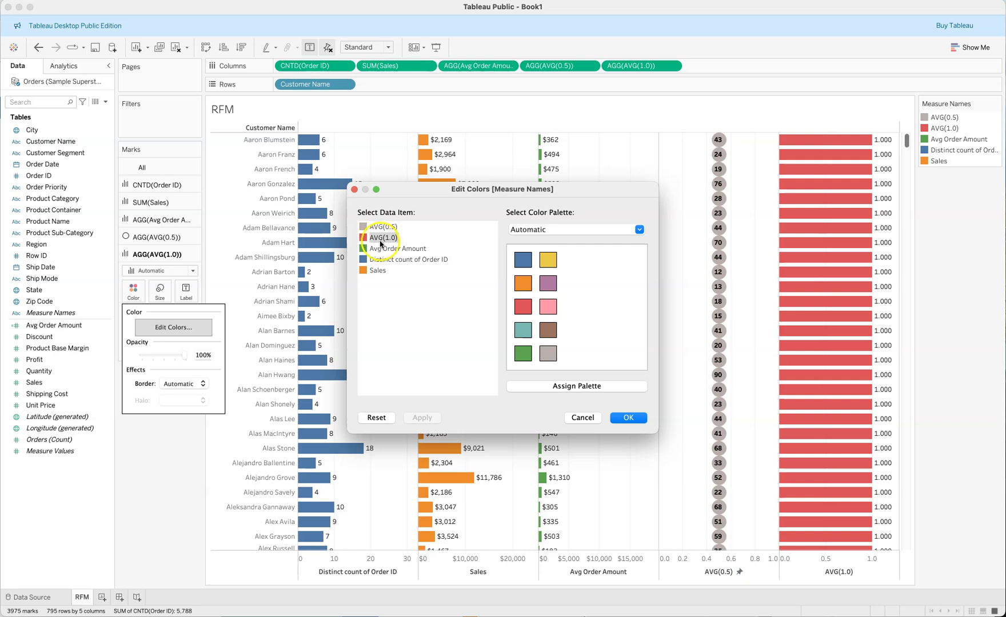
{"action": "left_click", "coordinate": [373, 240]}
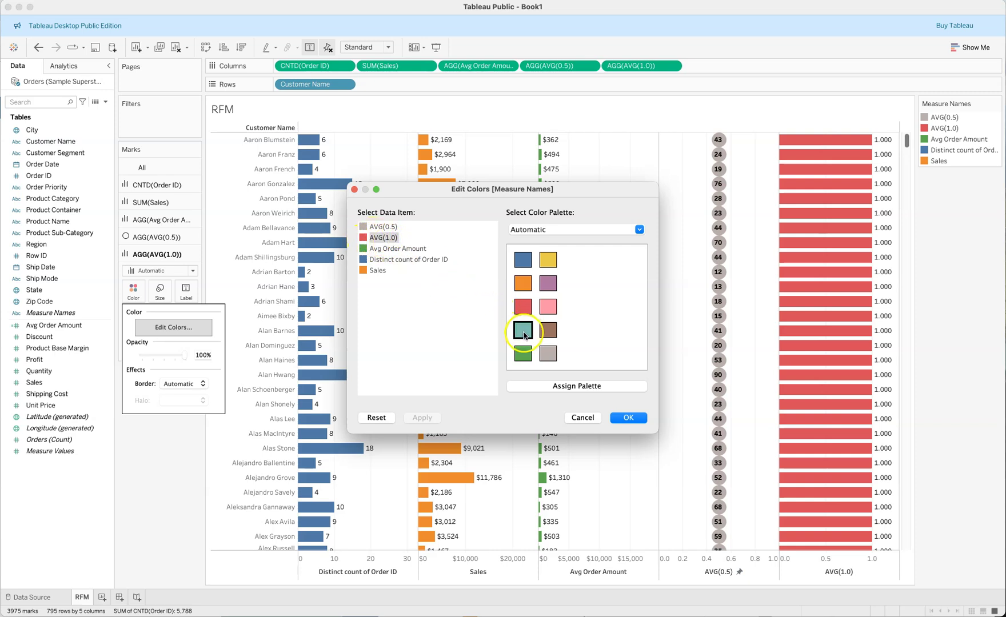
{"action": "left_click", "coordinate": [523, 331]}
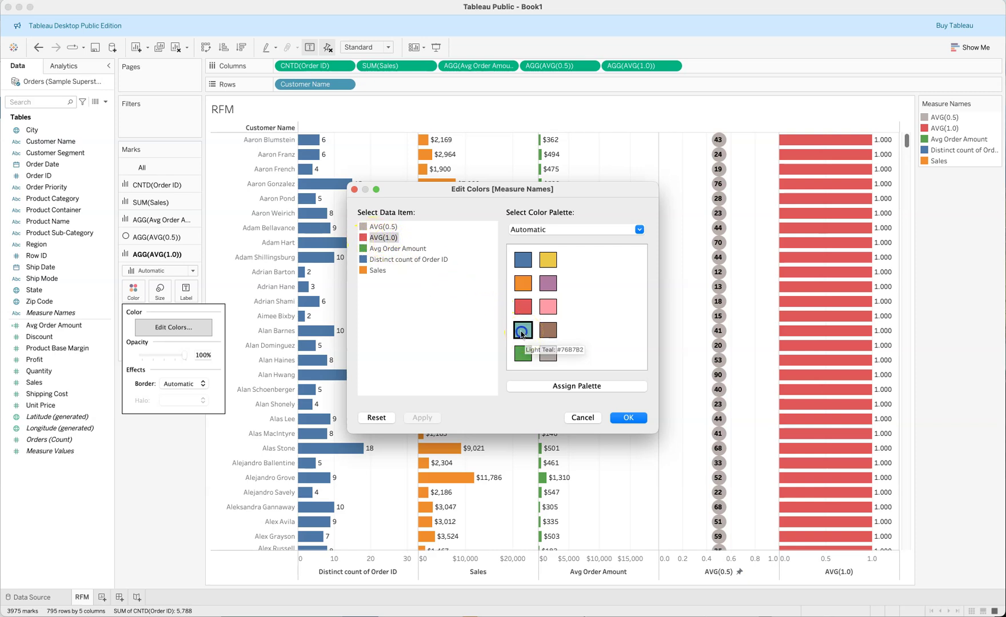
{"action": "left_click", "coordinate": [562, 421]}
{"action": "left_click", "coordinate": [422, 417]}
{"action": "left_click", "coordinate": [629, 419]}
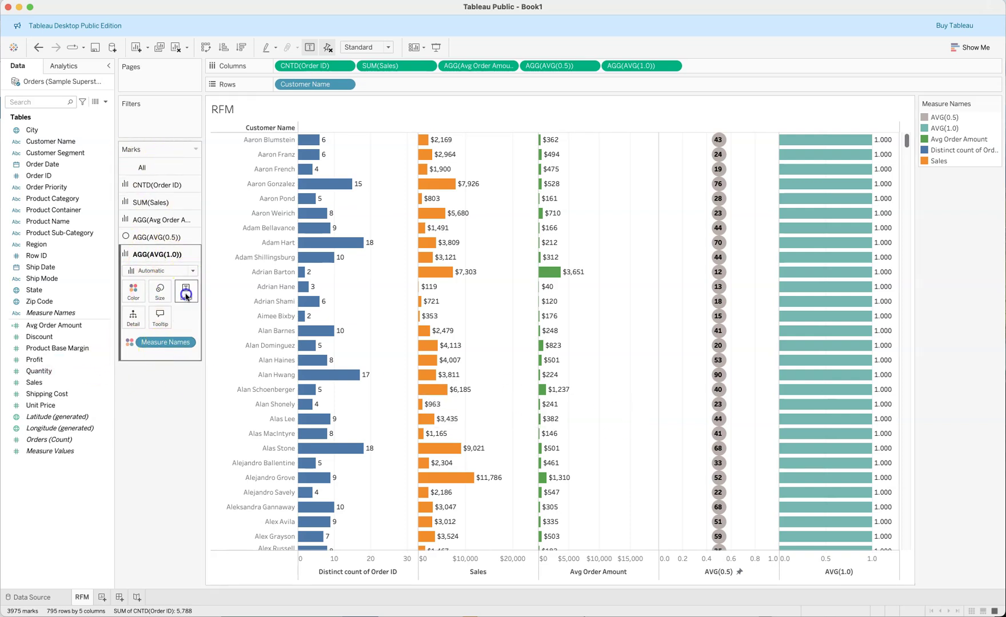
Align the AVG(1.0) mark labels to the center horizontally and the middle vertically.
{"action": "left_click", "coordinate": [186, 293]}
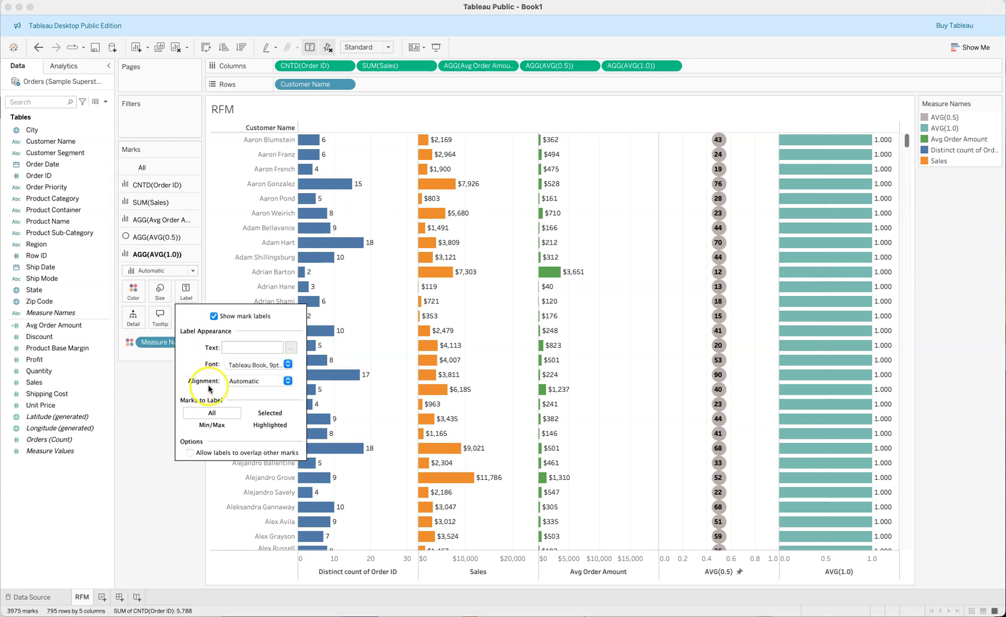
{"action": "left_click", "coordinate": [289, 381]}
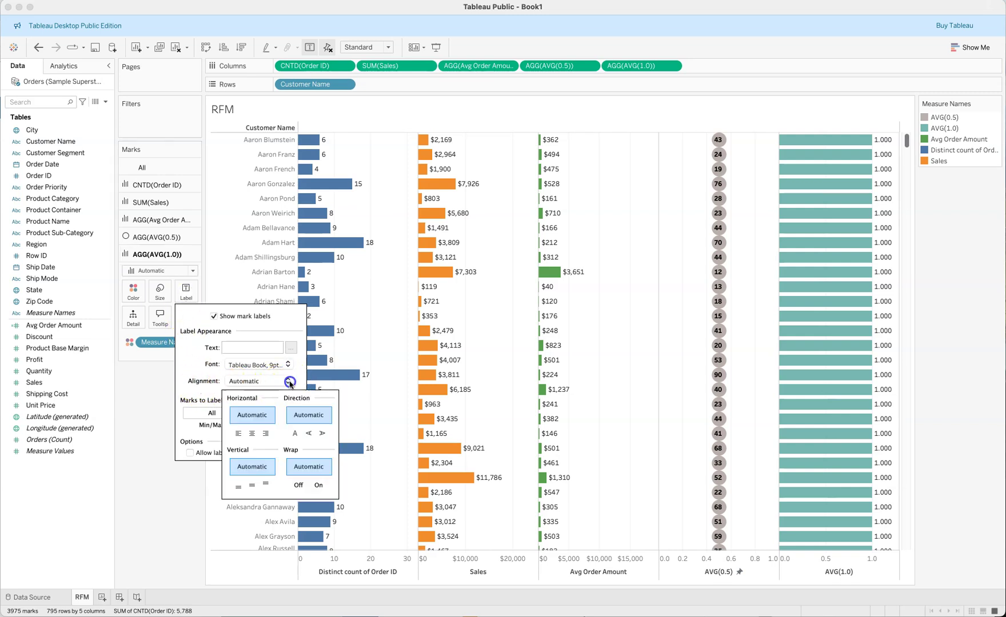
{"action": "left_click", "coordinate": [255, 430]}
{"action": "left_click", "coordinate": [290, 381]}
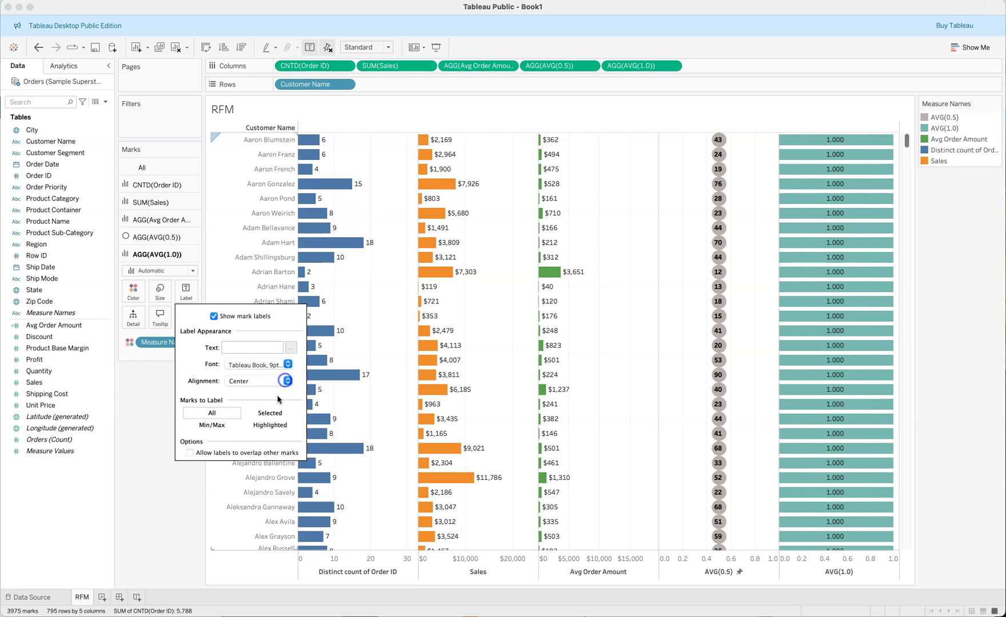
{"action": "left_click", "coordinate": [289, 381]}
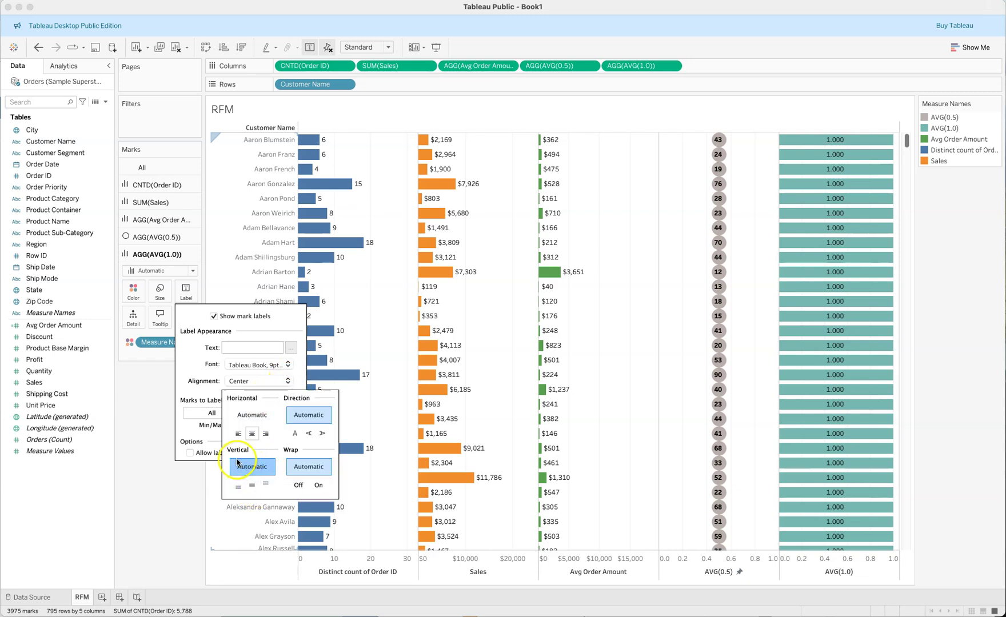
{"action": "left_click", "coordinate": [252, 486]}
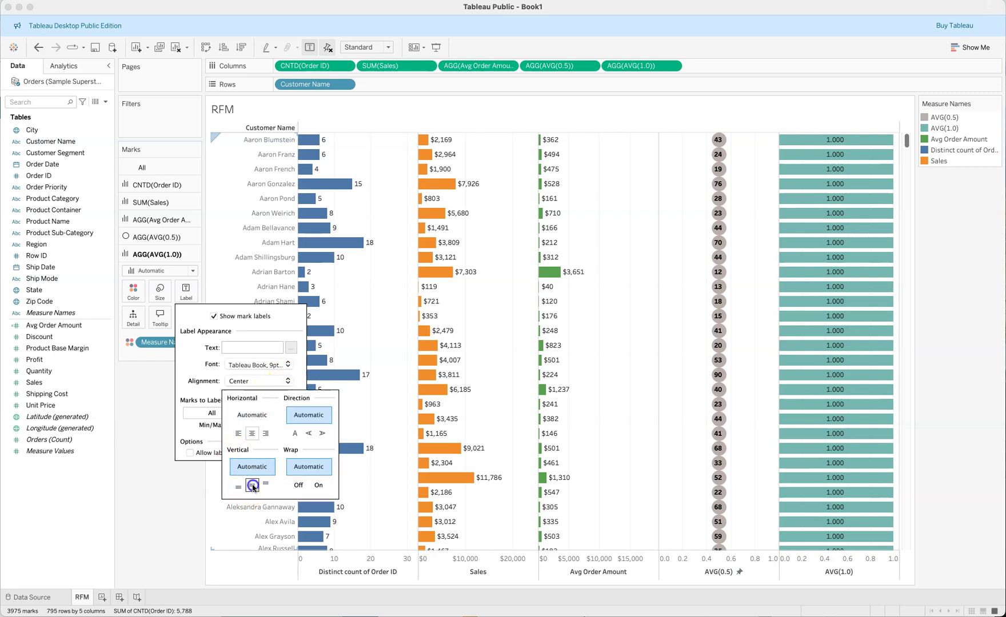
Set the AVG(1.0) label font to Tableau Medium in bold and close the label settings.
{"action": "left_click", "coordinate": [287, 365]}
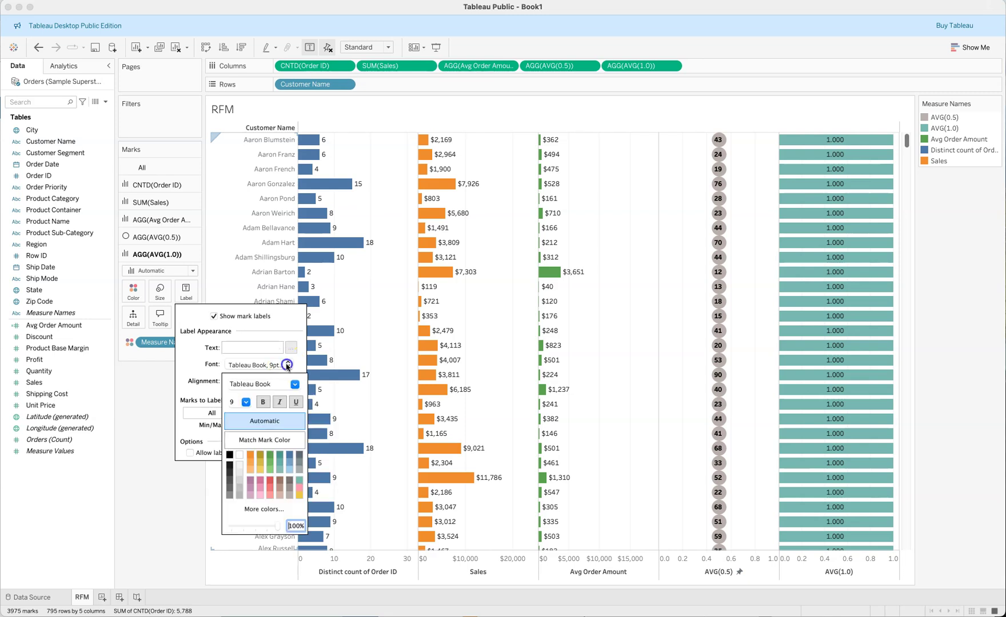
{"action": "left_click", "coordinate": [246, 402]}
{"action": "left_click", "coordinate": [245, 403]}
{"action": "left_click", "coordinate": [294, 384]}
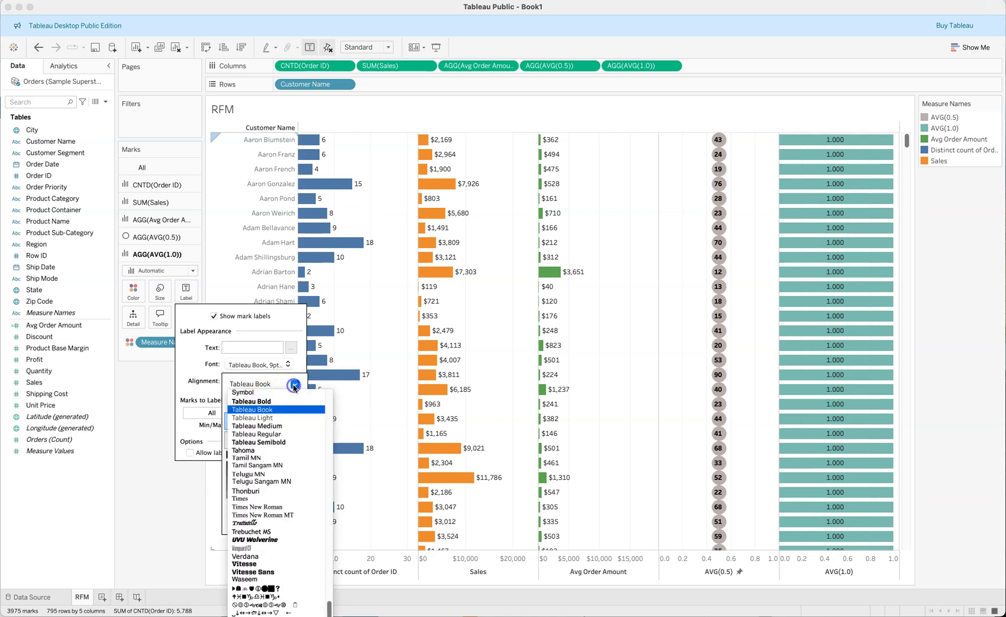
{"action": "left_click", "coordinate": [257, 425]}
{"action": "left_click", "coordinate": [262, 403]}
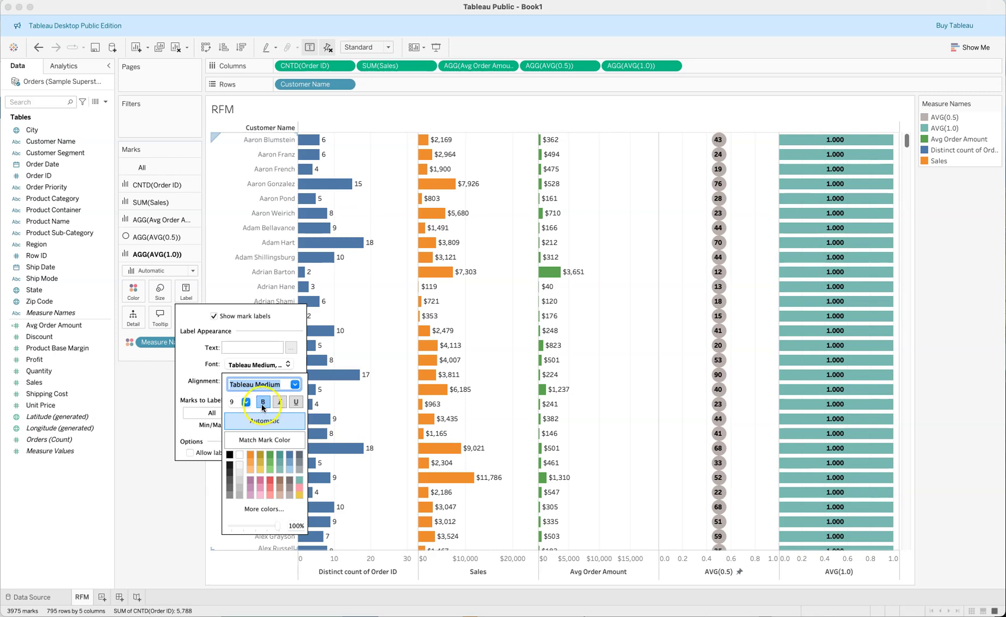
{"action": "left_click", "coordinate": [160, 501]}
{"action": "left_click", "coordinate": [160, 501]}
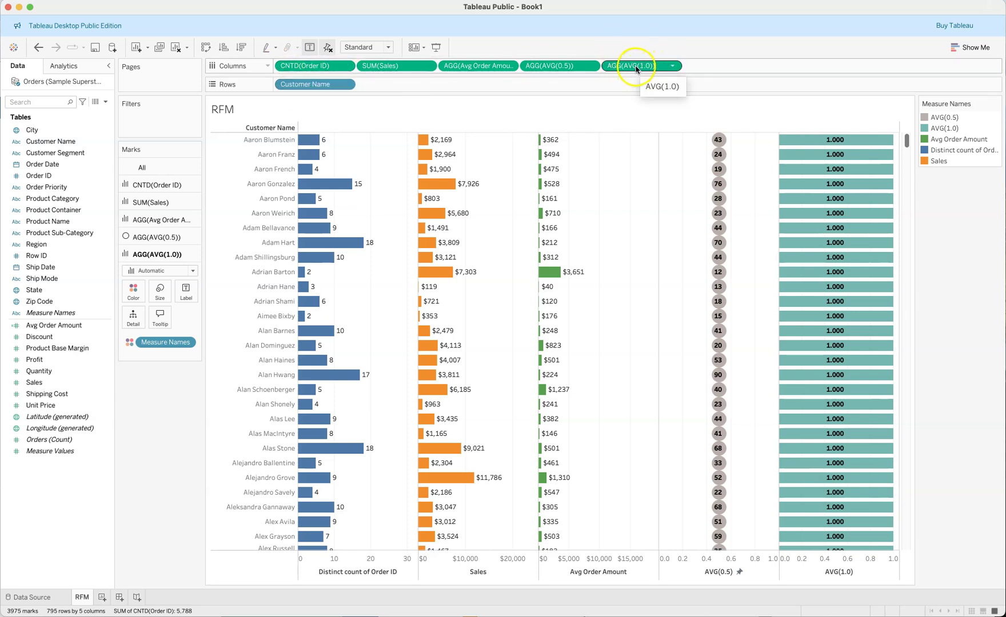
Move AVG(1.0) to the front of the columns and fix its axis to a custom range from 0 to 1.
{"action": "left_click_drag", "start_coordinate": [636, 69], "coordinate": [291, 96]}
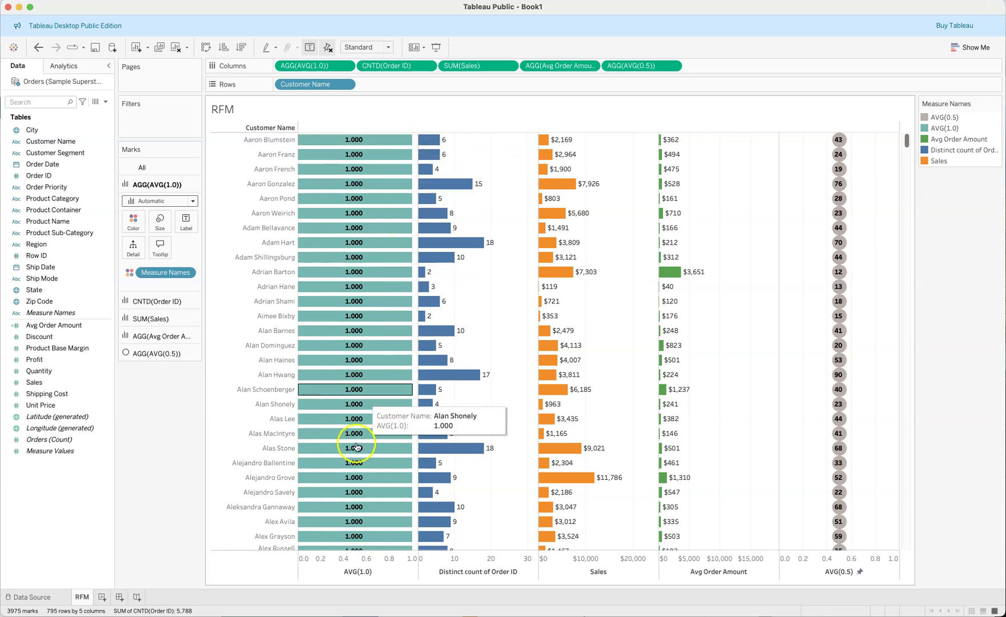
{"action": "mouse_move", "coordinate": [350, 575]}
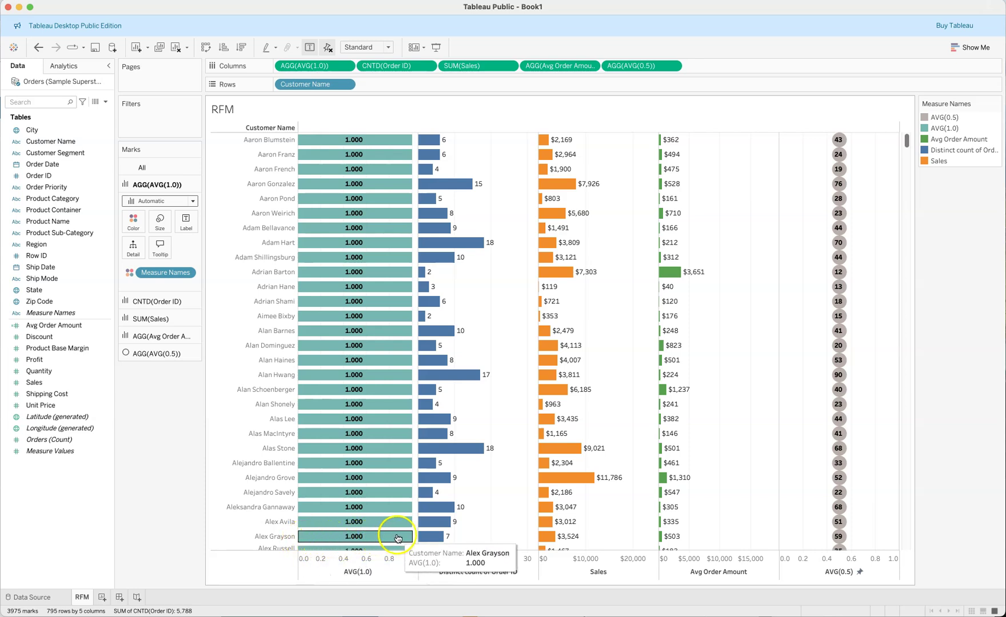
{"action": "right_click", "coordinate": [386, 565]}
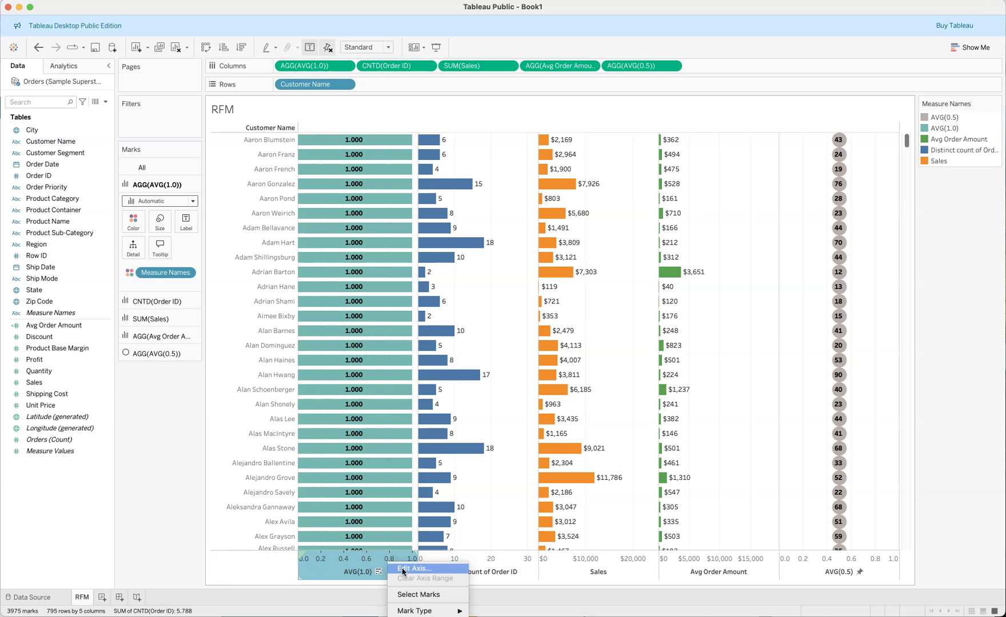
{"action": "left_click", "coordinate": [410, 569]}
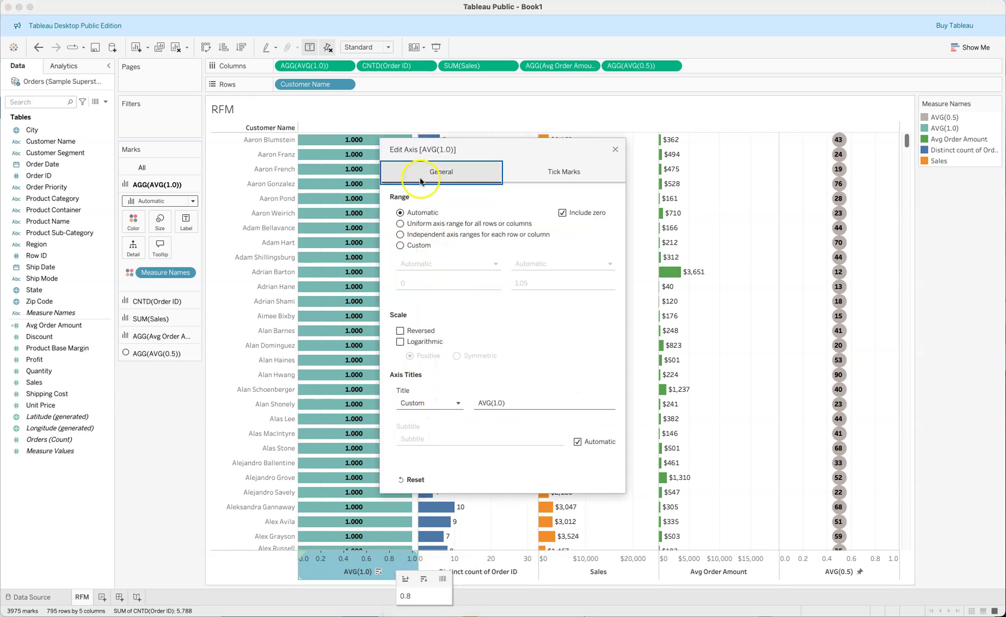
{"action": "left_click", "coordinate": [399, 246]}
{"action": "left_click_drag", "start_coordinate": [402, 281], "coordinate": [501, 283]}
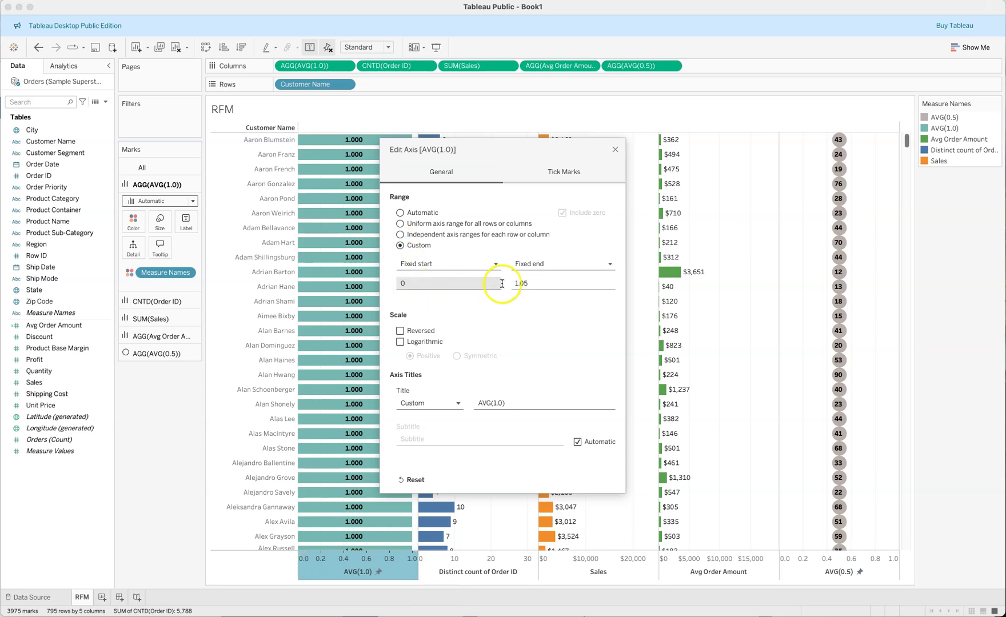
{"action": "left_click", "coordinate": [539, 284]}
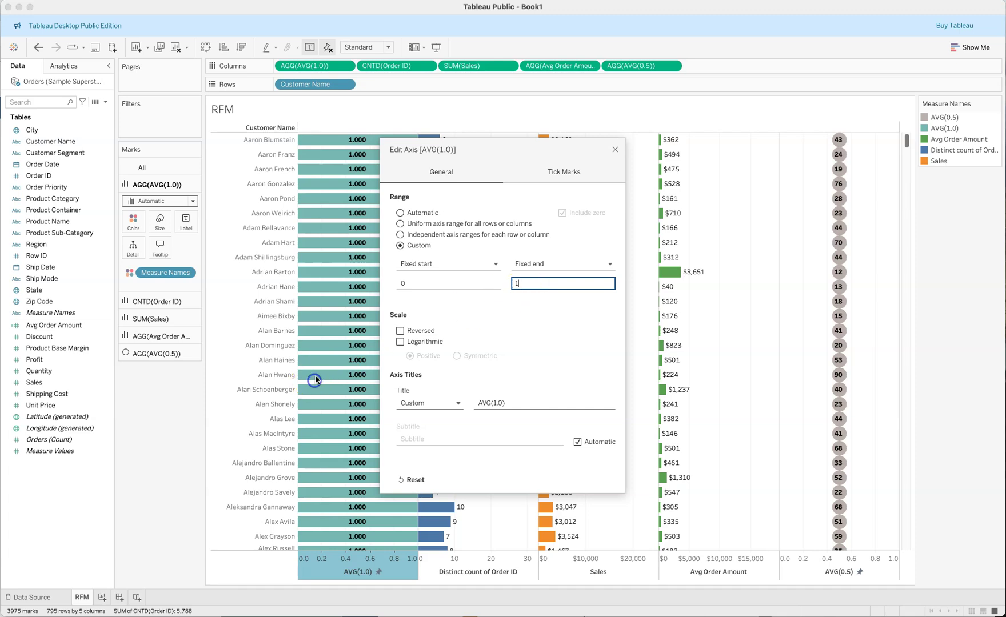
{"action": "left_click", "coordinate": [614, 149]}
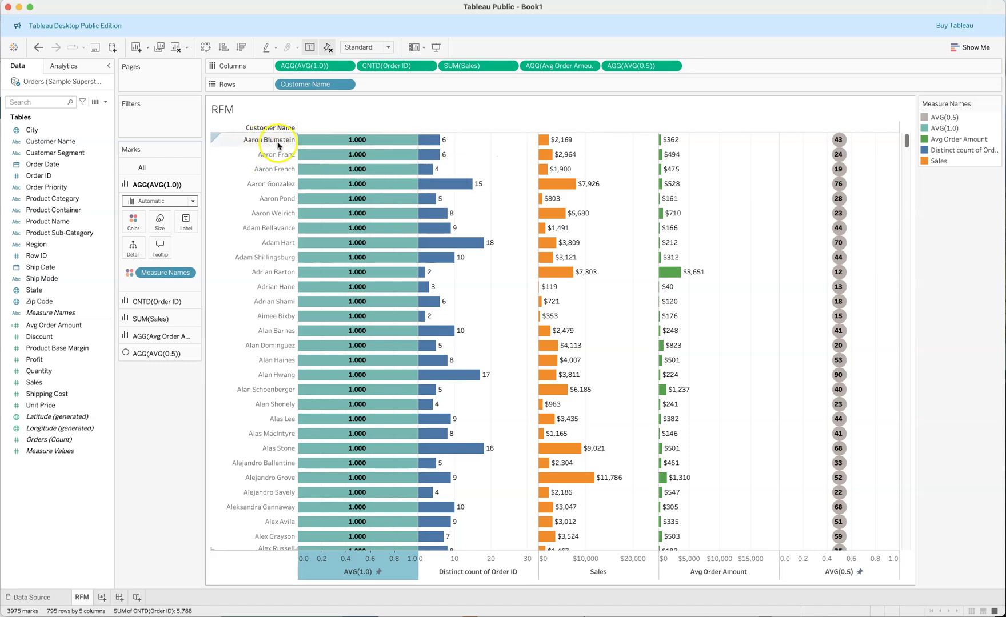
{"action": "left_click", "coordinate": [439, 140]}
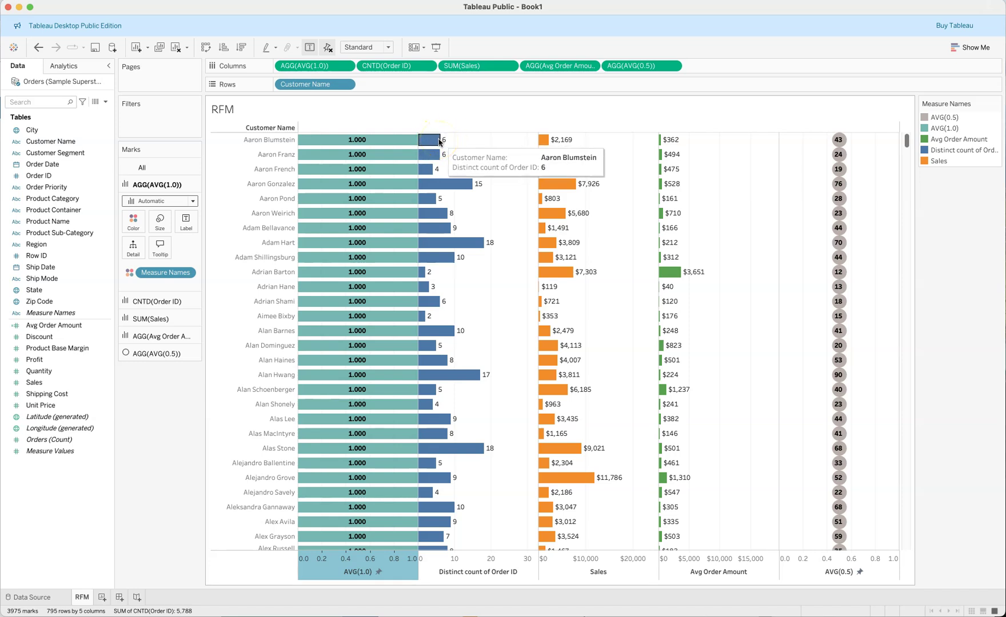
{"action": "left_click", "coordinate": [430, 140]}
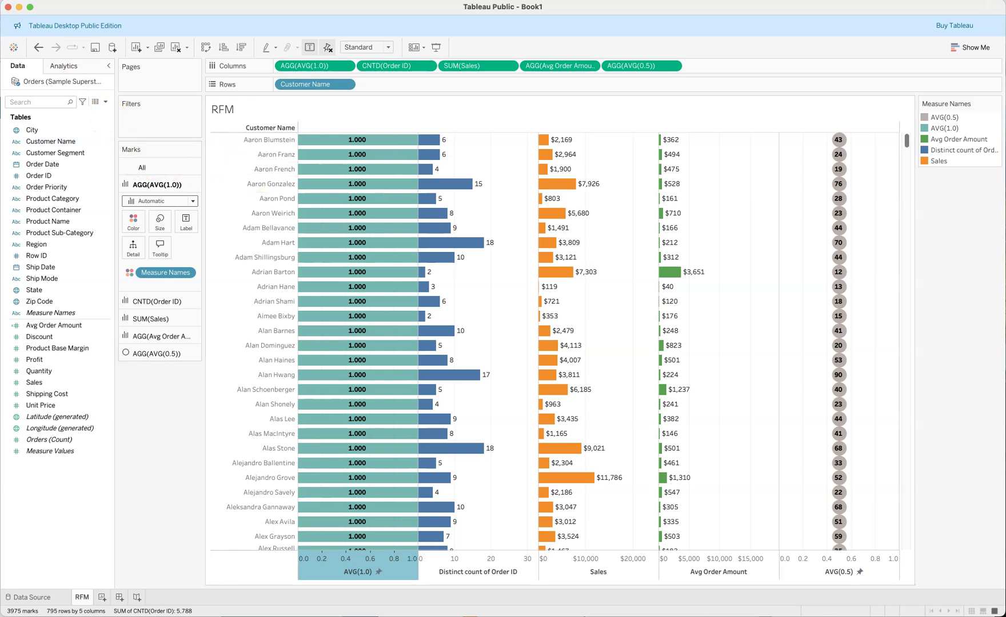
Start a new calculated field and name it Last Purchase Date.
{"action": "left_click", "coordinate": [31, 0]}
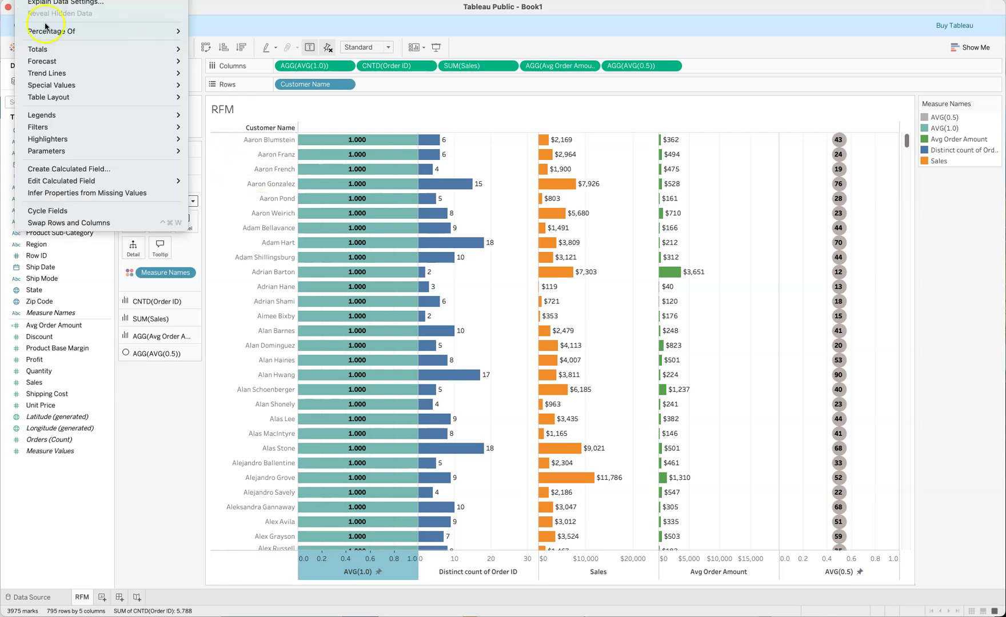
{"action": "left_click", "coordinate": [59, 169]}
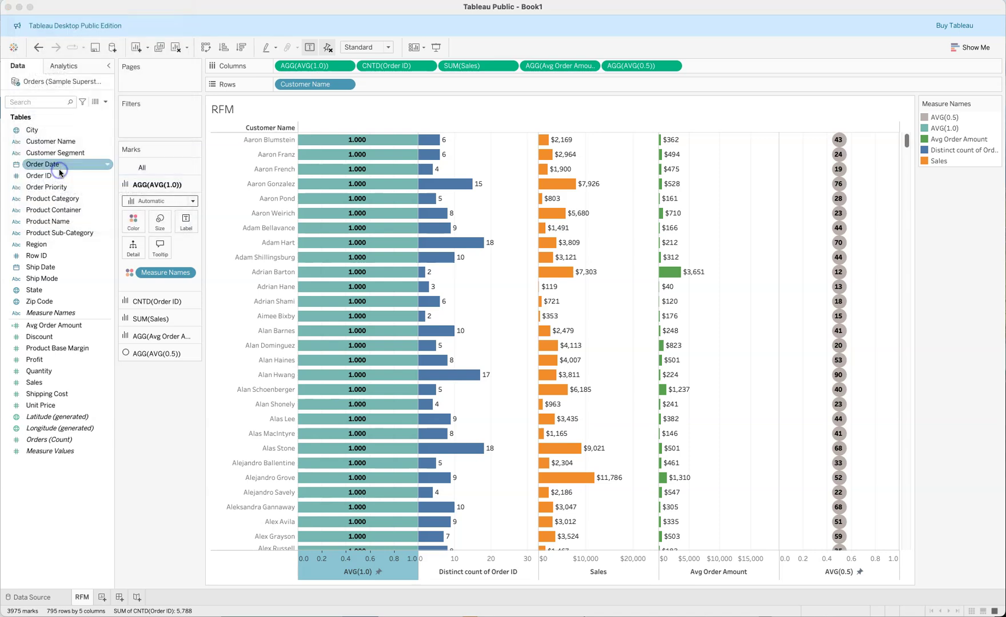
{"action": "double_click", "coordinate": [467, 173]}
{"action": "left_click", "coordinate": [459, 221]}
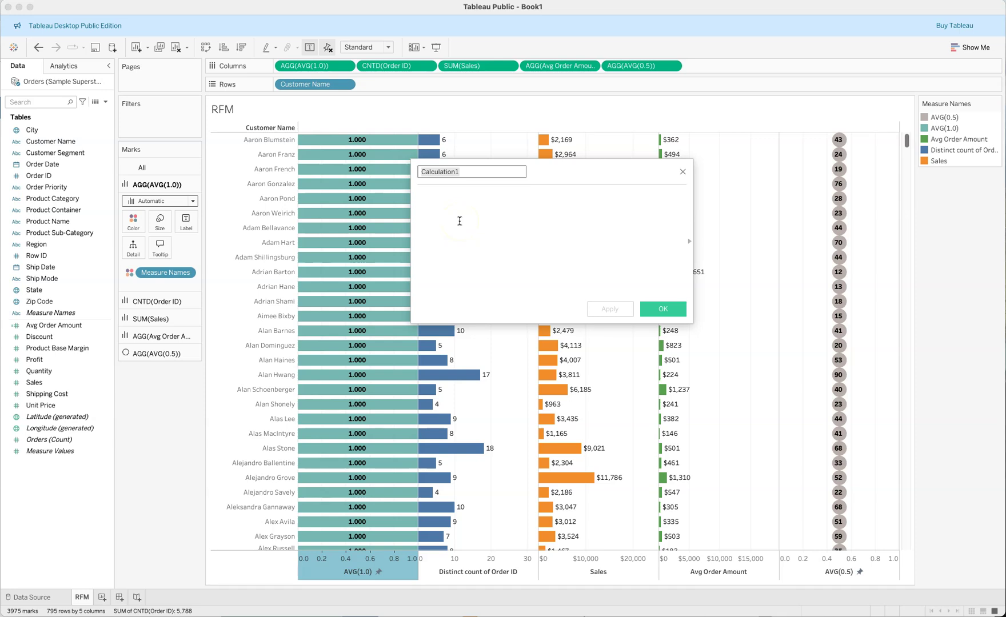
{"action": "type", "text": "Last Purchase Date"}
Define Last Purchase Date with the formula MAX([Order Date]) and save the calculated field.
{"action": "left_click", "coordinate": [460, 220]}
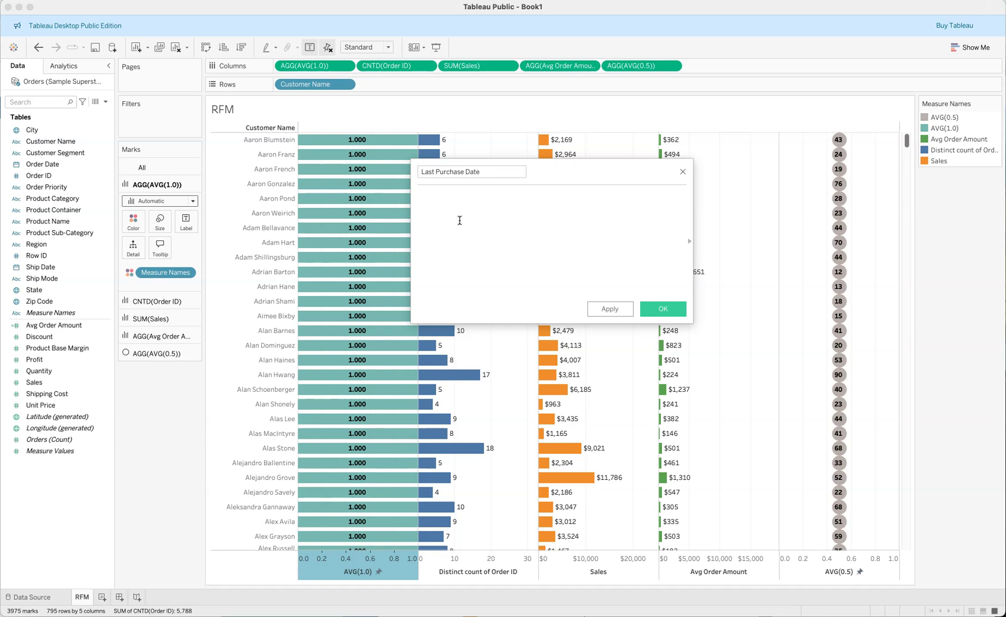
{"action": "type", "text": "max"}
{"action": "left_click", "coordinate": [444, 207]}
{"action": "left_click", "coordinate": [444, 207]}
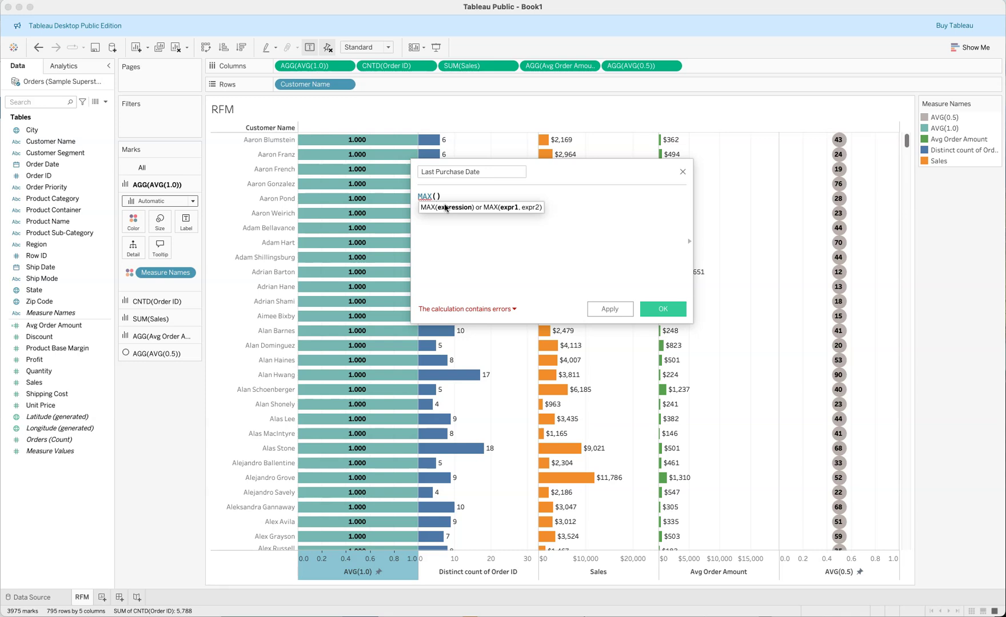
{"action": "type", "text": "orde"}
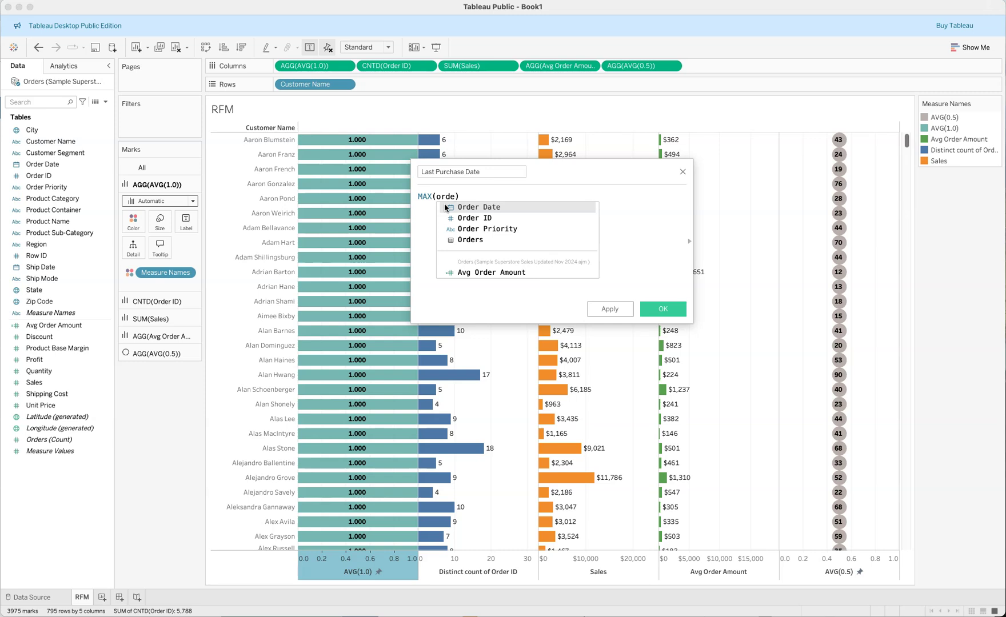
{"action": "left_click", "coordinate": [470, 210]}
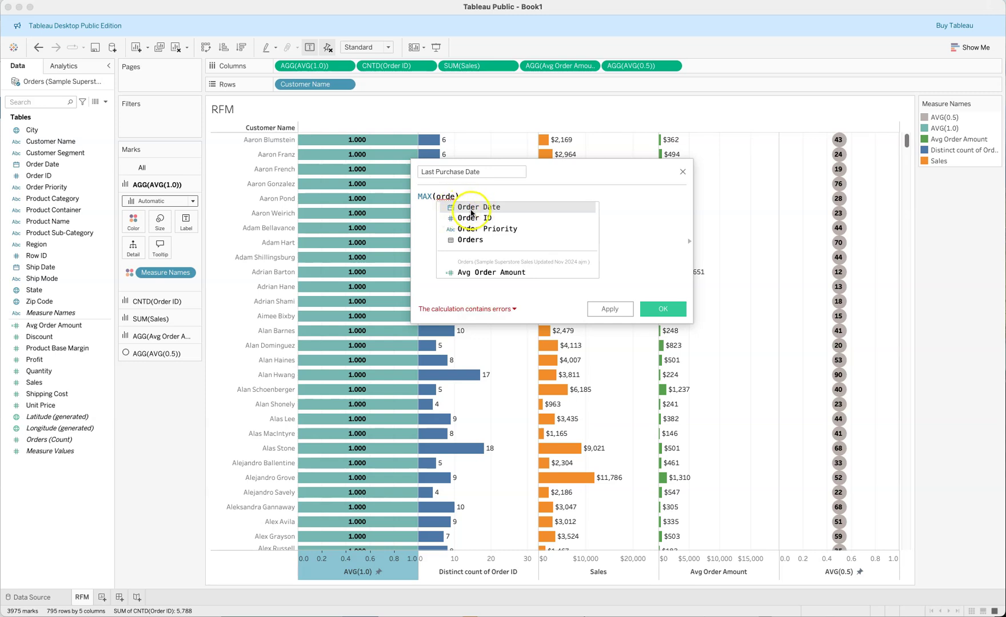
{"action": "left_click", "coordinate": [471, 211]}
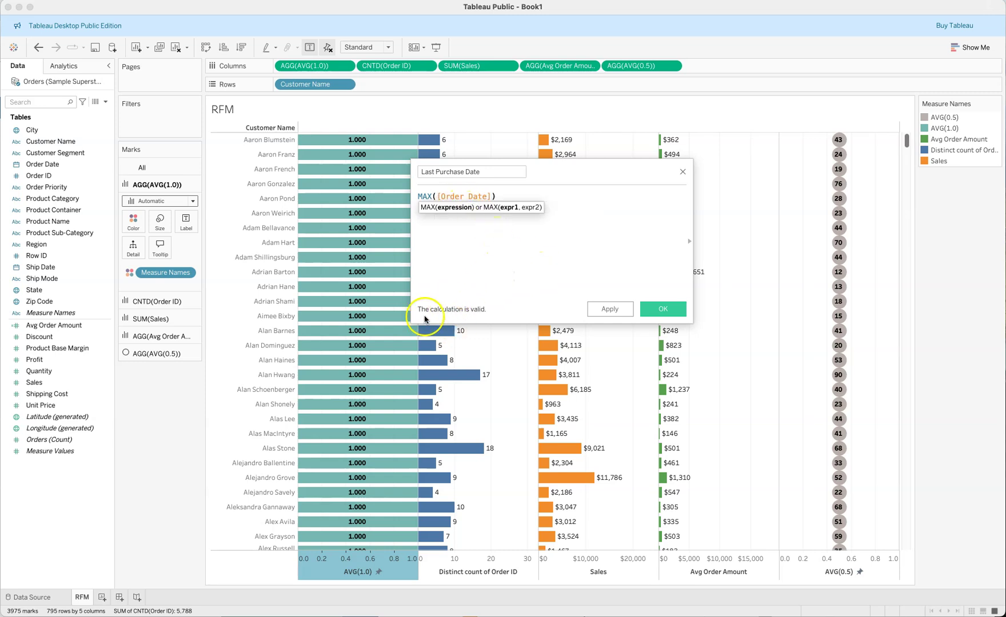
{"action": "left_click", "coordinate": [607, 309]}
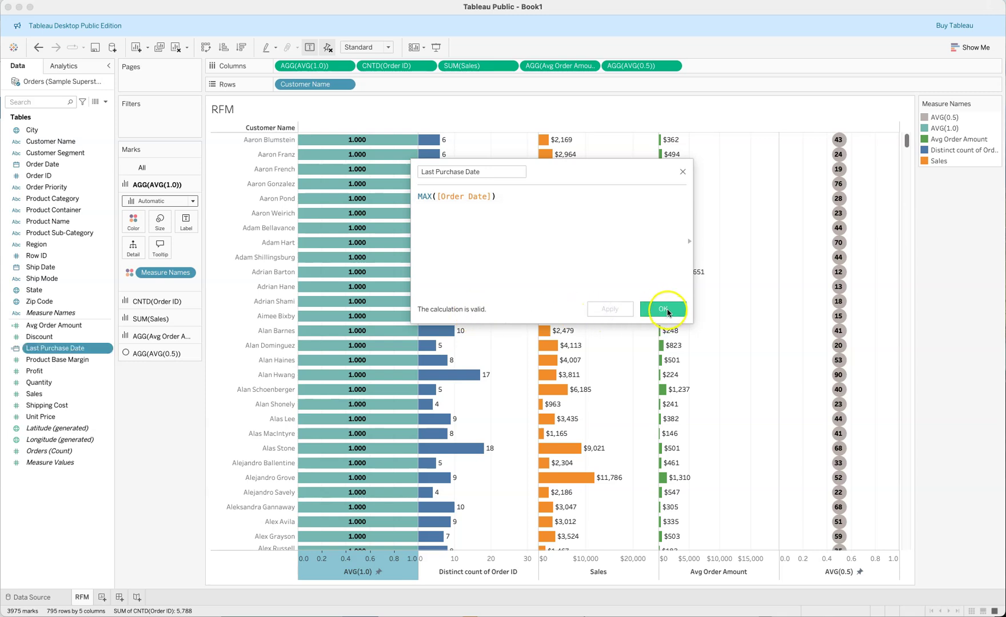
{"action": "left_click", "coordinate": [662, 310]}
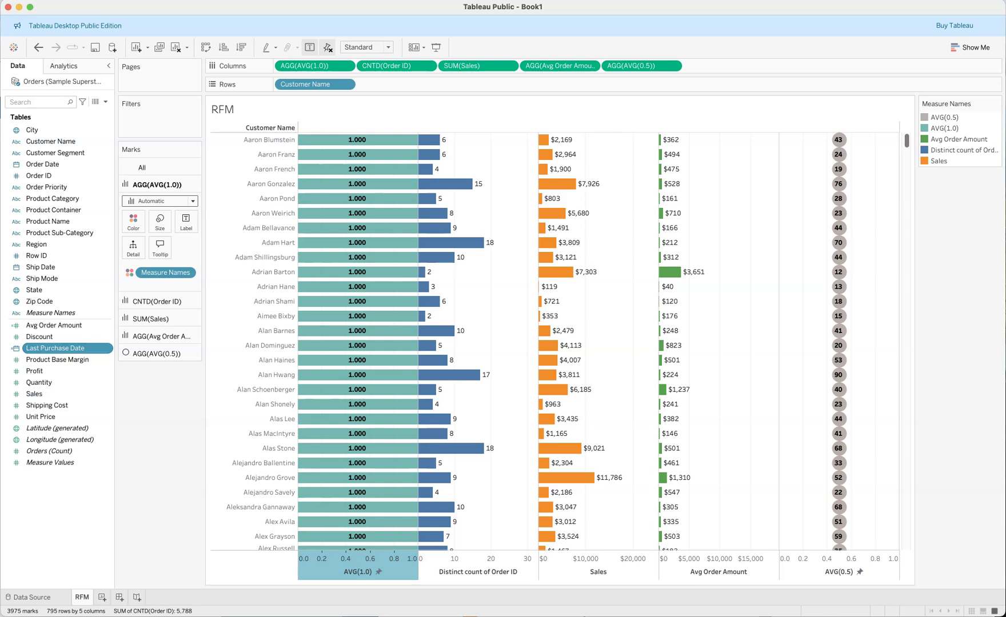
{"action": "mouse_move", "coordinate": [352, 424]}
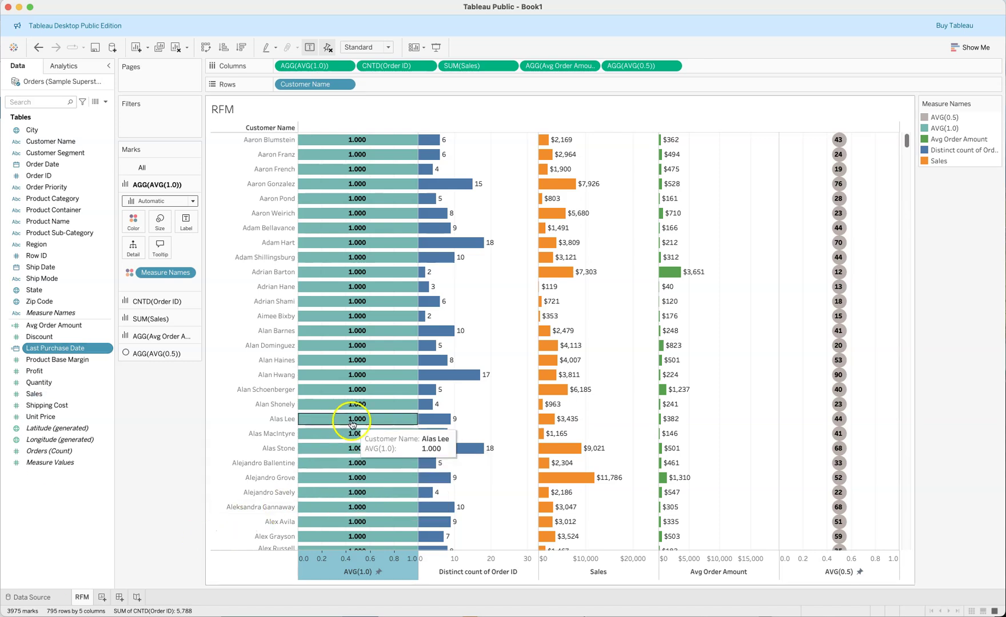
{"action": "mouse_move", "coordinate": [356, 139]}
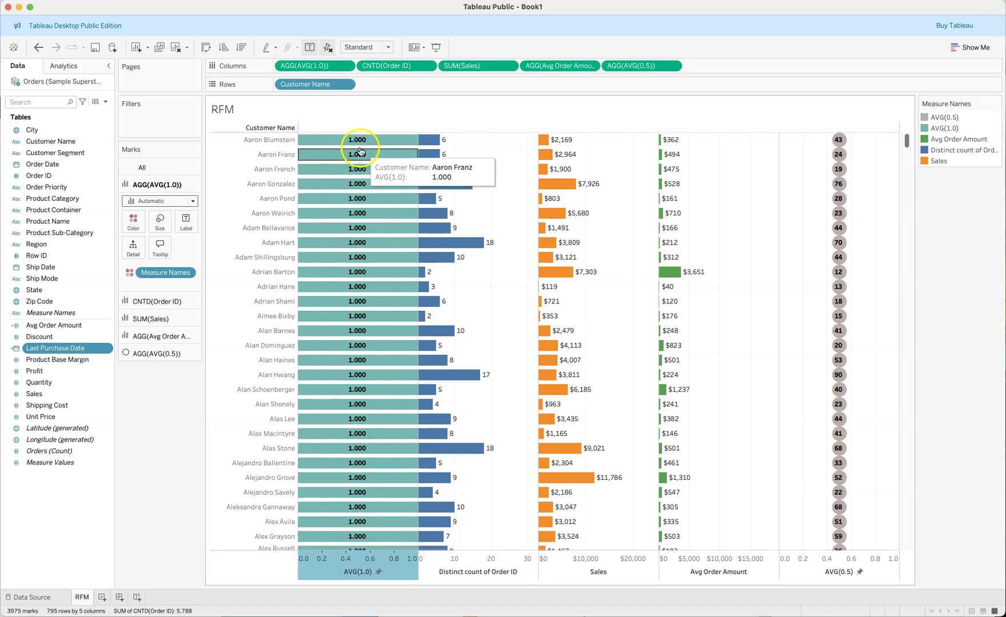
{"action": "left_click", "coordinate": [355, 160]}
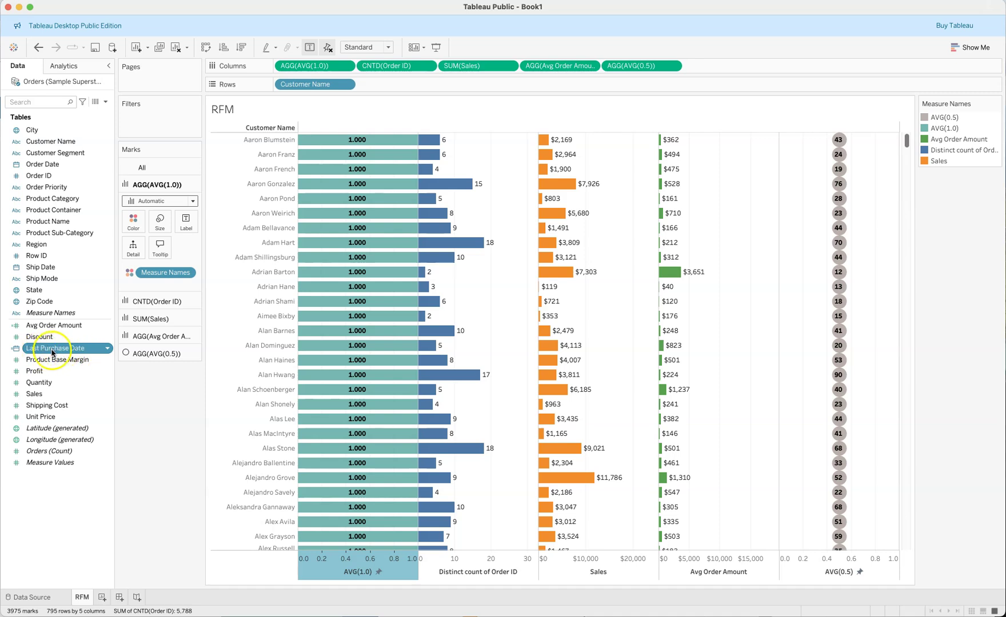
{"action": "left_click_drag", "start_coordinate": [57, 346], "coordinate": [303, 226]}
Start a new calculated field and name it Days Since Last Purchase.
{"action": "left_click", "coordinate": [55, 171]}
{"action": "left_click", "coordinate": [437, 175]}
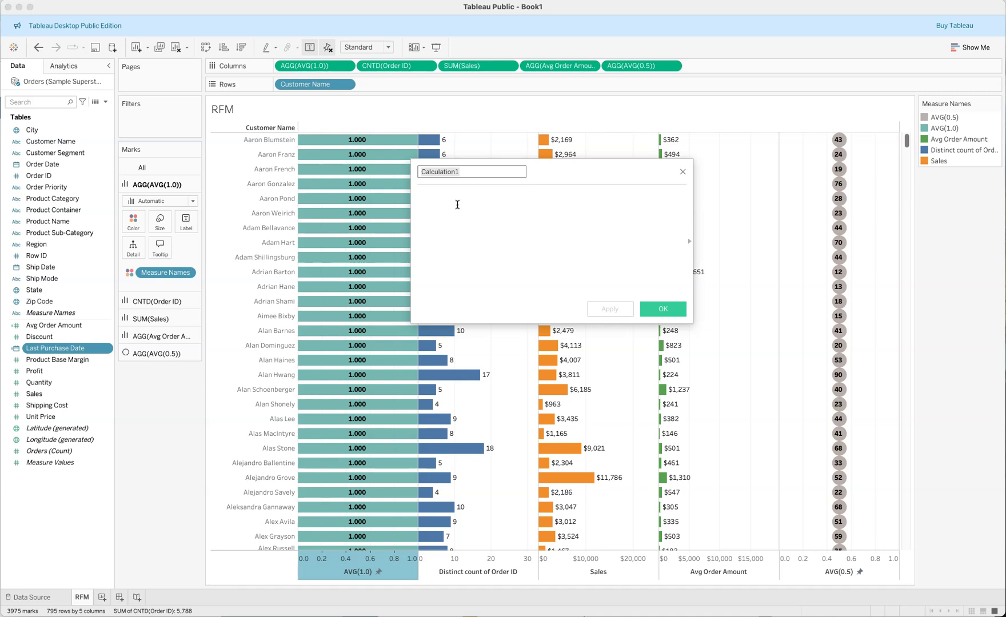
{"action": "type", "text": "Days Since Last Purchase"}
Begin the Days Since Last Purchase formula with the DATEDIFF function, using 'day' as the date part.
{"action": "left_click", "coordinate": [457, 204]}
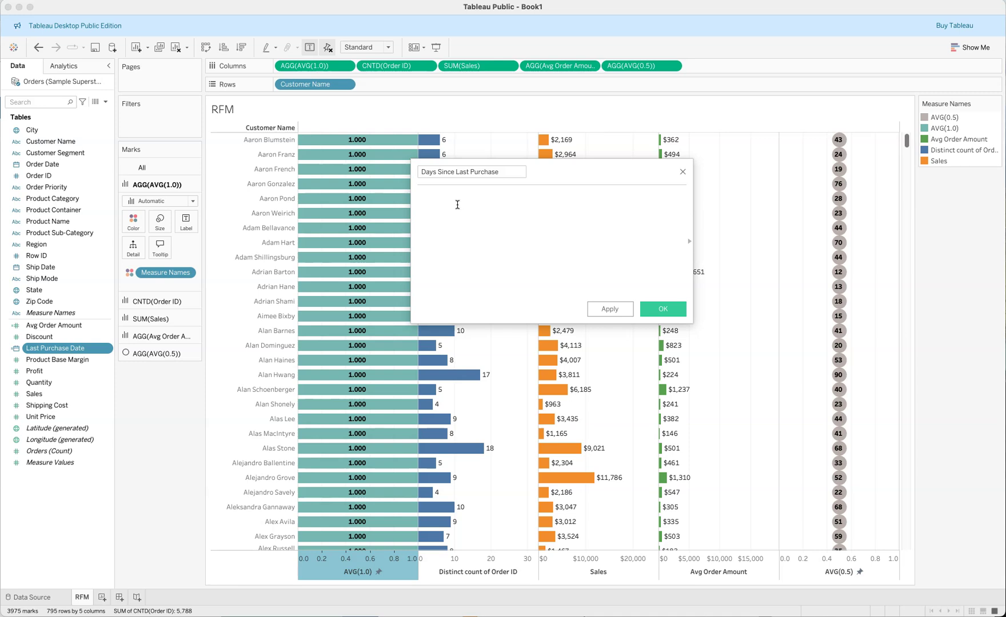
{"action": "type", "text": "date"}
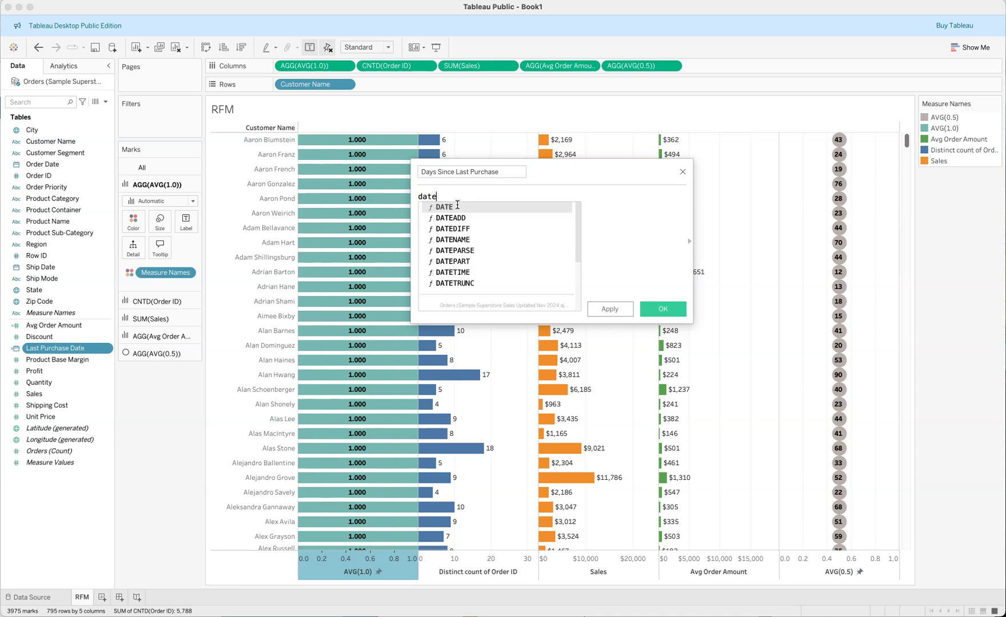
{"action": "double_click", "coordinate": [465, 229]}
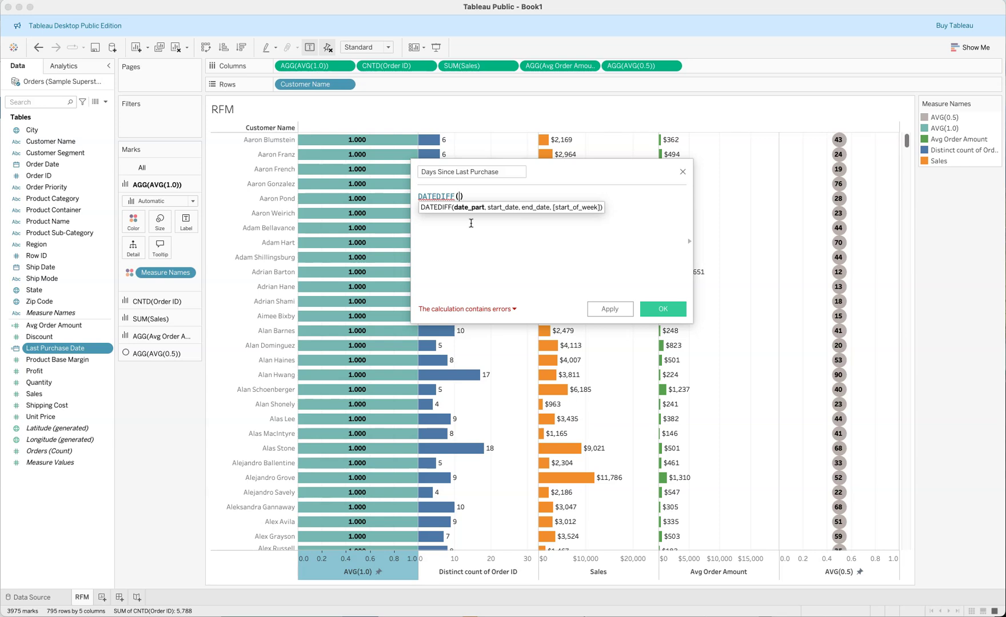
{"action": "type", "text": "'day"}
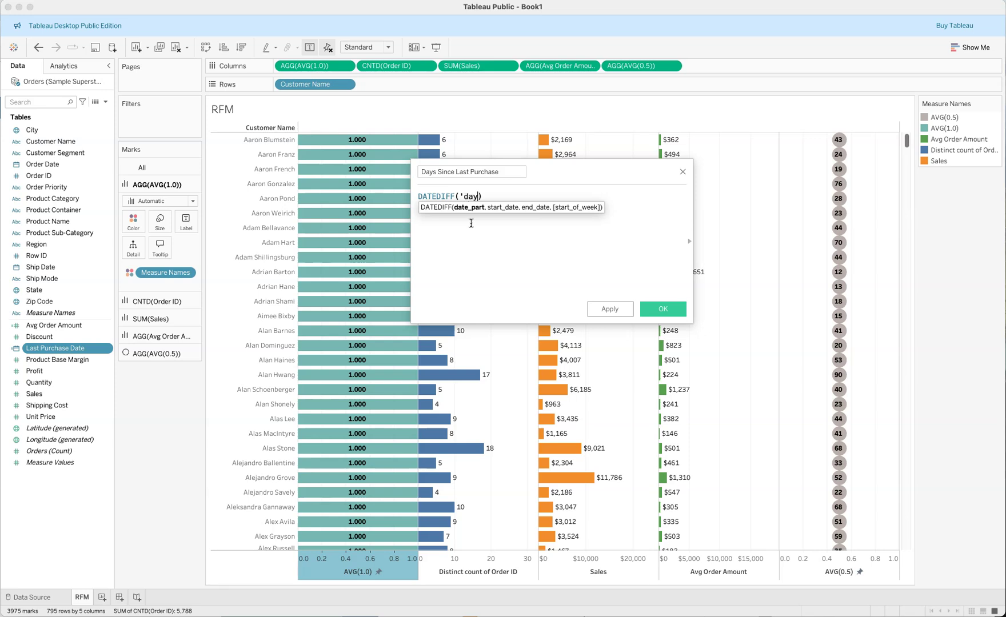
{"action": "type", "text": "'"}
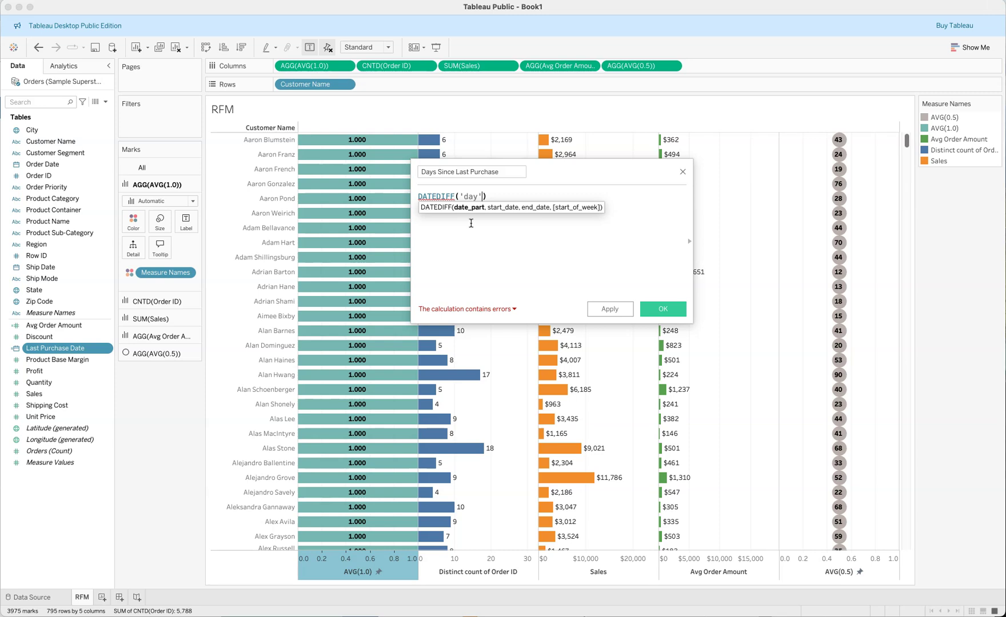
{"action": "type", "text": ","}
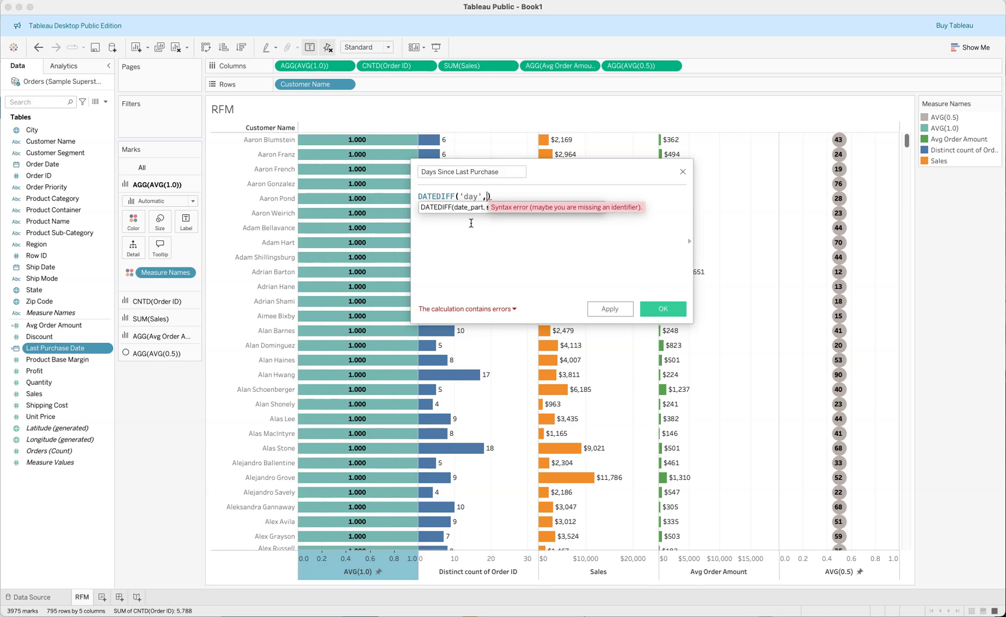
Complete the DATEDIFF formula with [Last Purchase Date] as the start date and #12/31/2025# as the end date, and save the calculated field.
{"action": "type", "text": "last"}
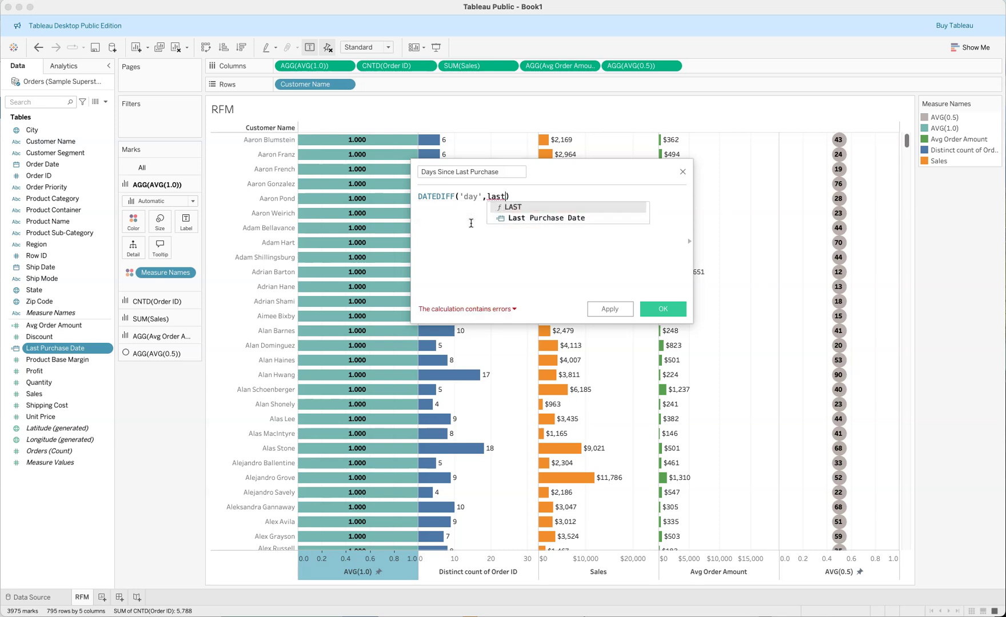
{"action": "left_click", "coordinate": [512, 219]}
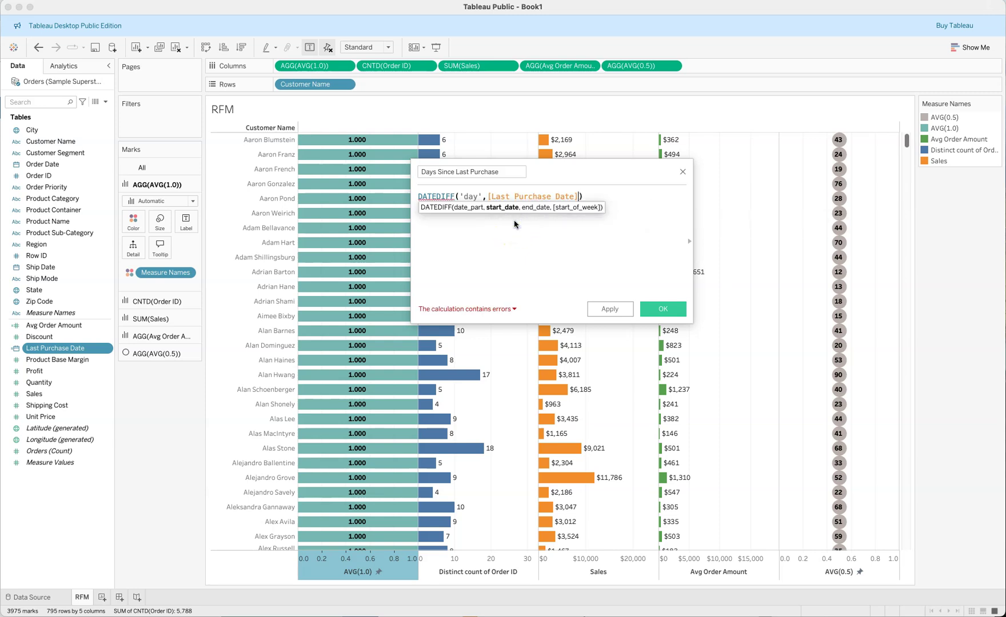
{"action": "type", "text": ","}
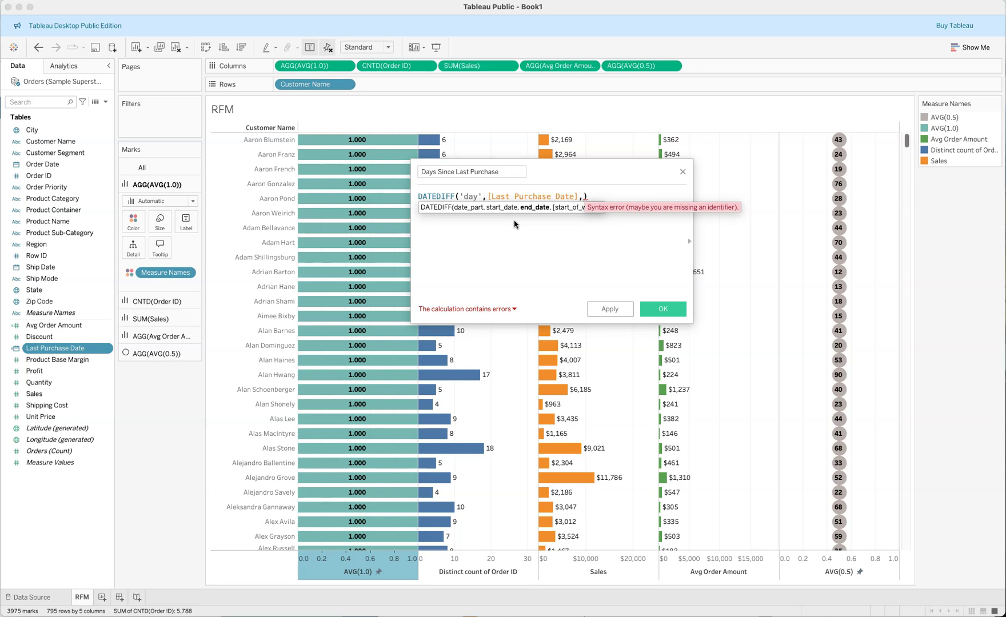
{"action": "type", "text": "#"}
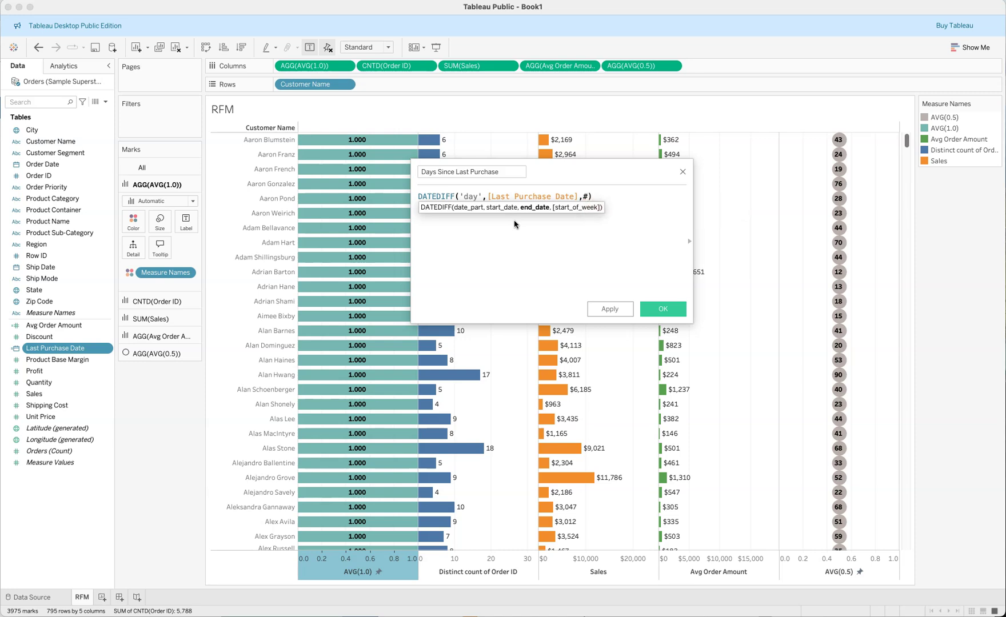
{"action": "type", "text": "12/31/2025"}
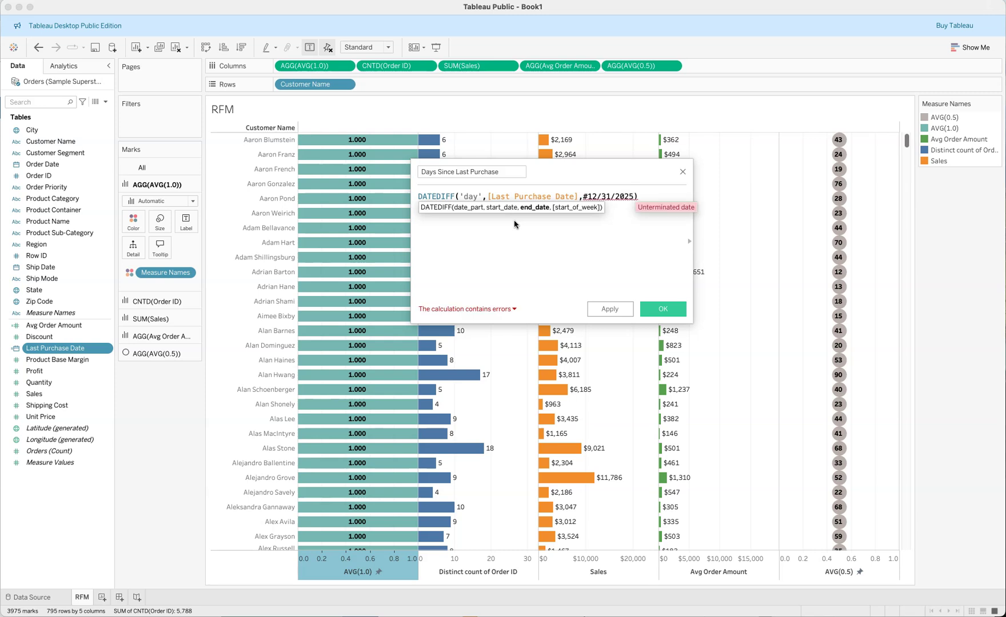
{"action": "type", "text": "#"}
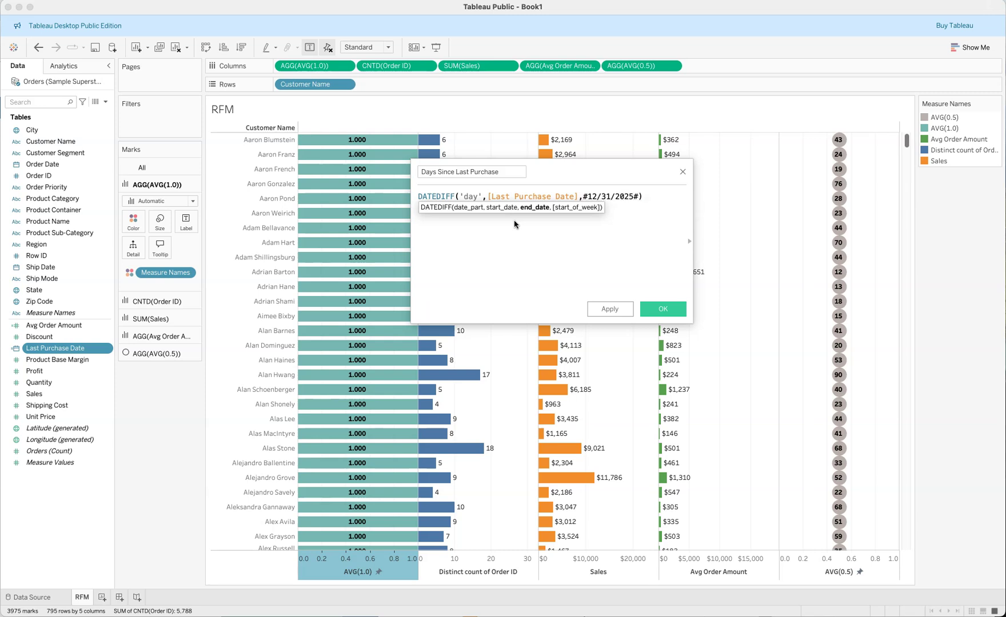
{"action": "left_click", "coordinate": [516, 223]}
{"action": "left_click", "coordinate": [611, 309]}
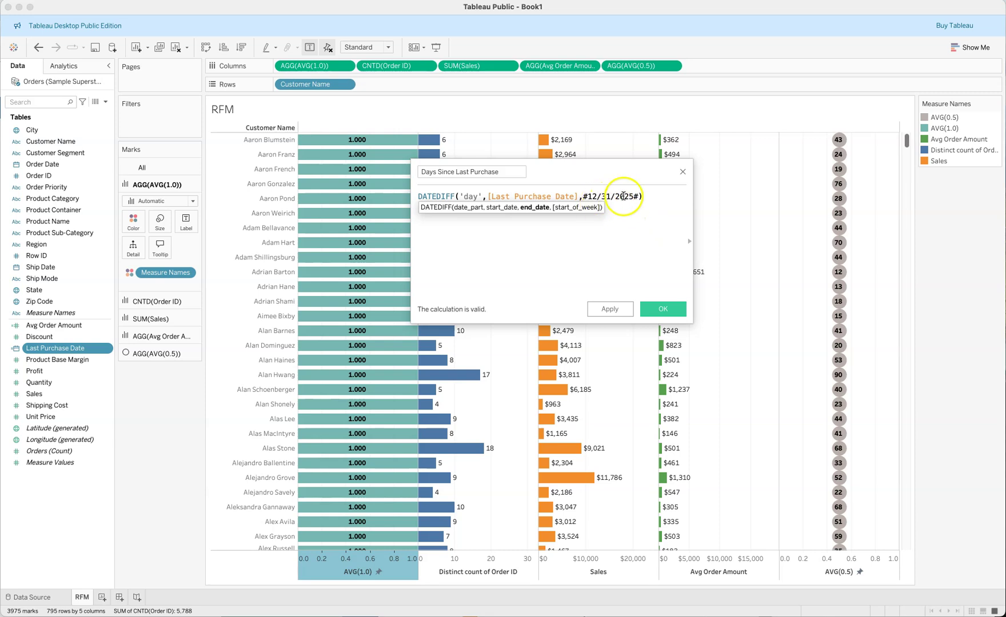
{"action": "left_click", "coordinate": [611, 310]}
{"action": "left_click", "coordinate": [663, 309]}
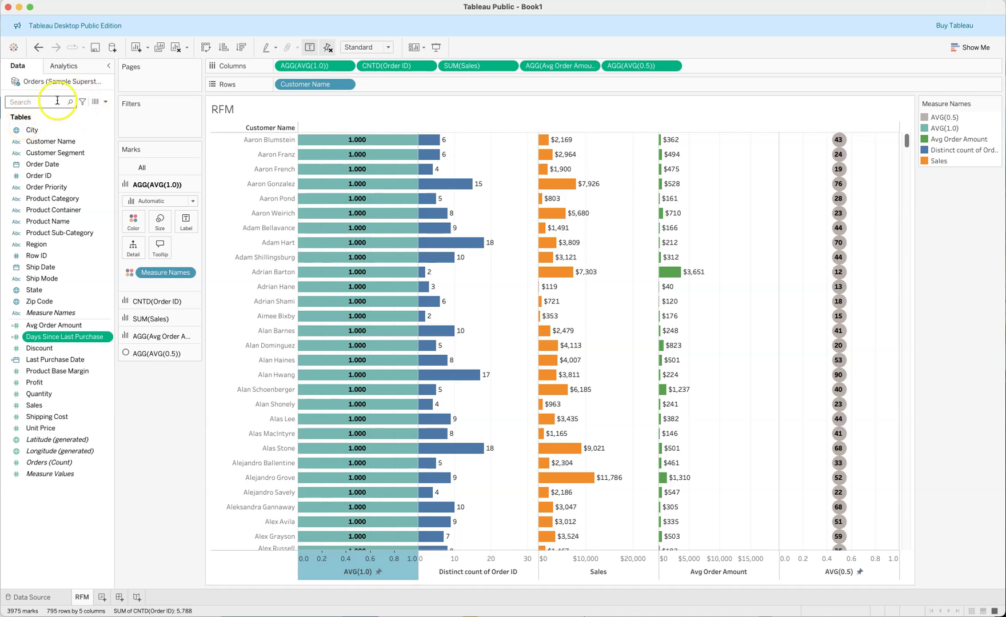
Examine the underlying Orders data with only the Last Purchase Date and Days Since Last Purchase fields shown.
{"action": "left_click", "coordinate": [95, 103]}
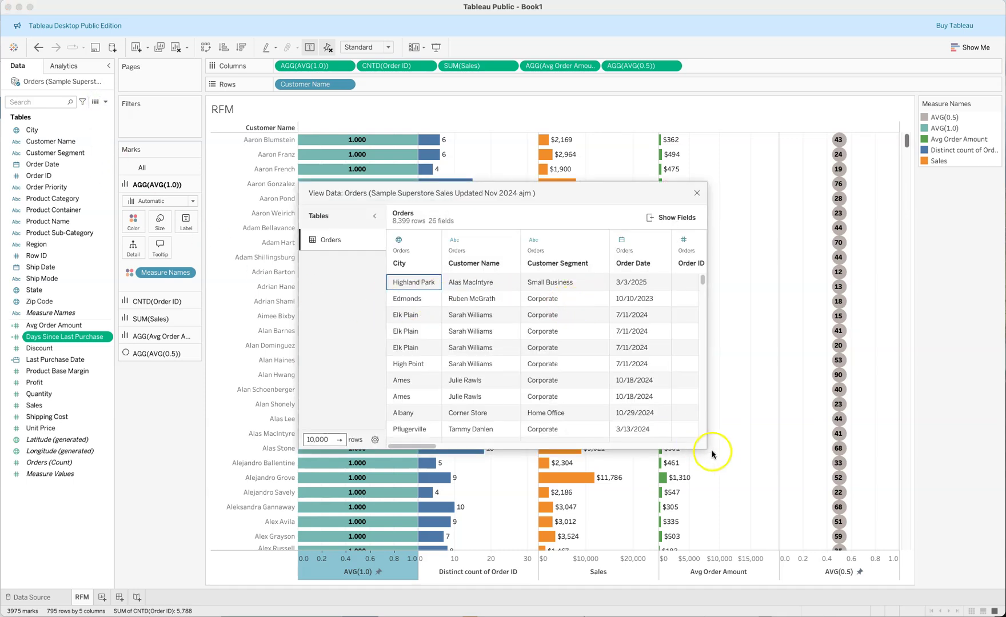
{"action": "left_click_drag", "start_coordinate": [706, 449], "coordinate": [863, 452]}
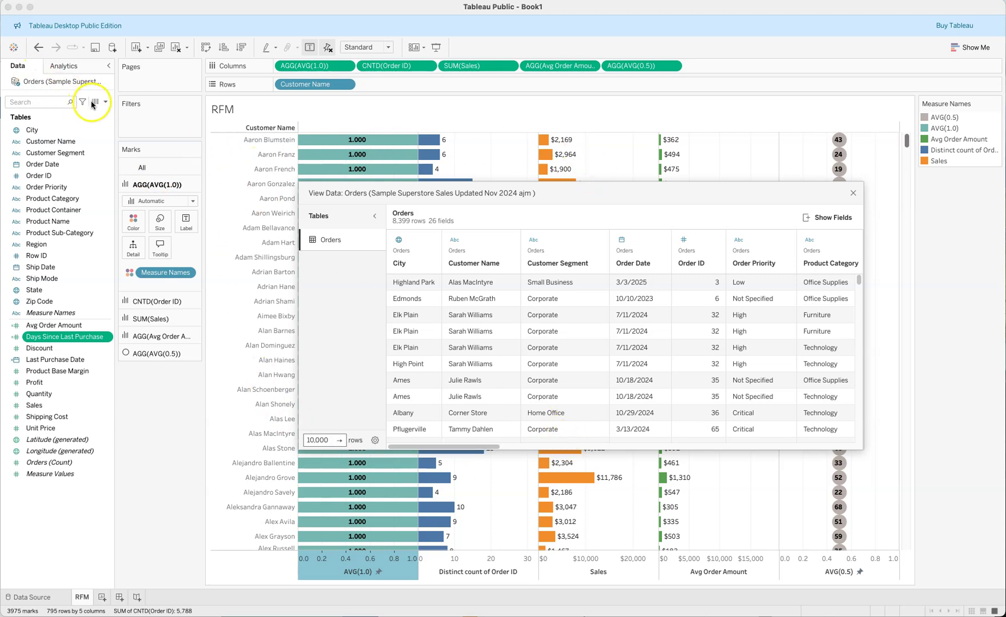
{"action": "left_click", "coordinate": [822, 219]}
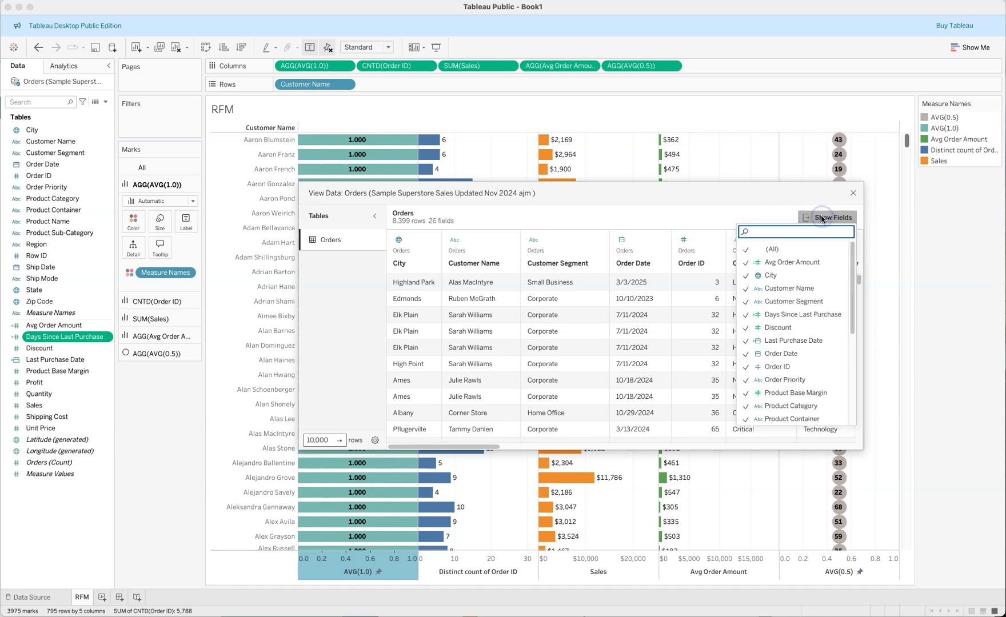
{"action": "left_click", "coordinate": [742, 252]}
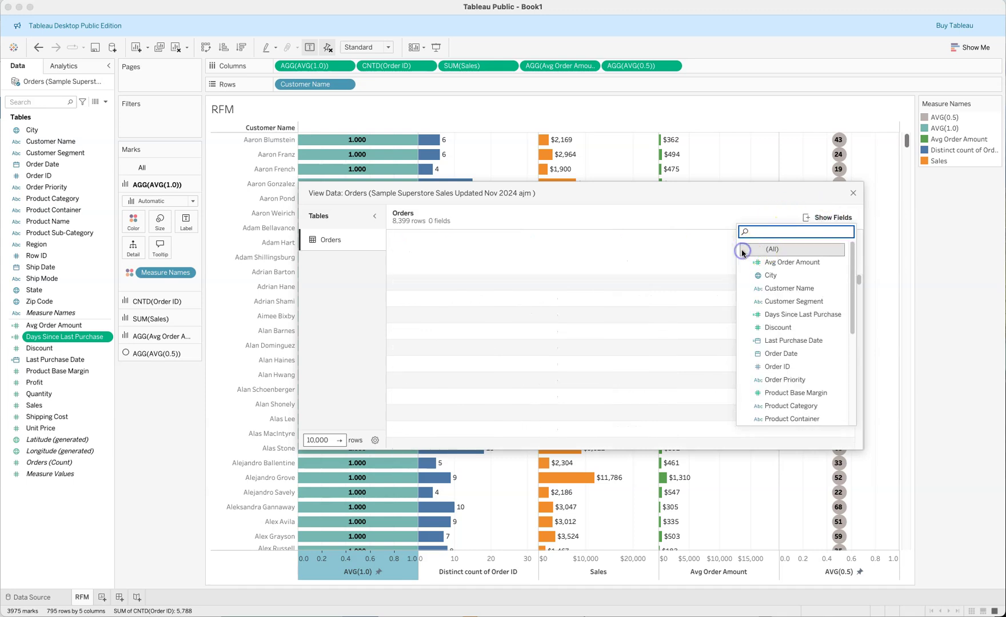
{"action": "left_click", "coordinate": [777, 341]}
{"action": "left_click", "coordinate": [779, 319]}
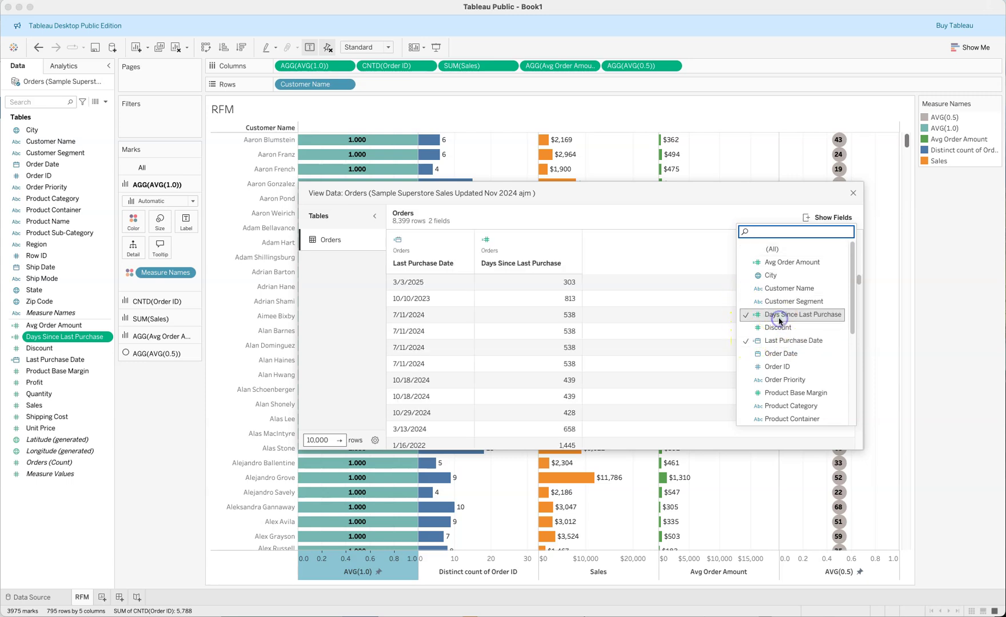
{"action": "left_click", "coordinate": [708, 291]}
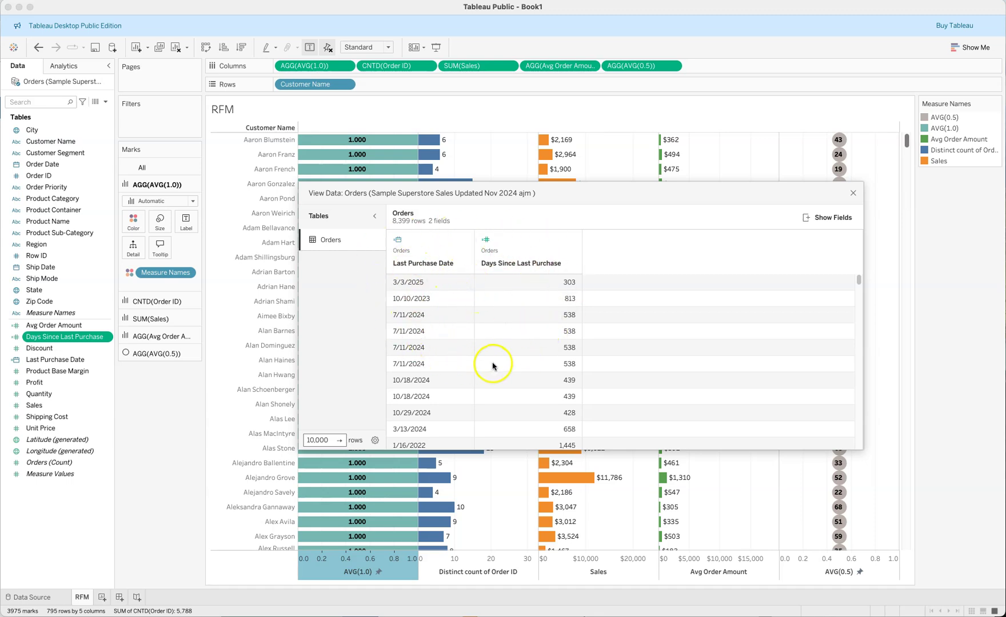
{"action": "left_click", "coordinate": [853, 195]}
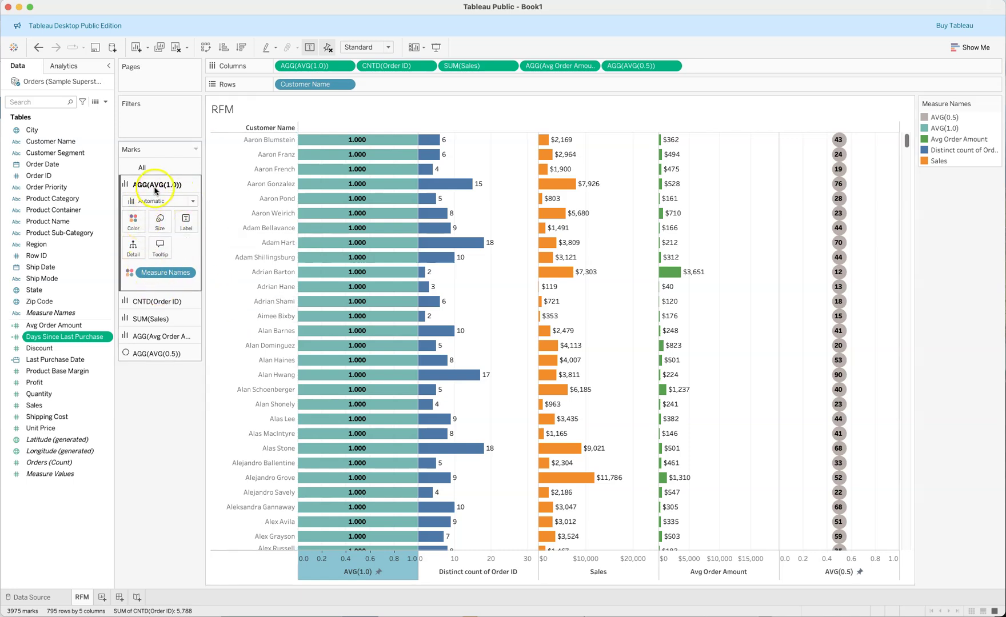
Label the AVG(1.0) bars with Days Since Last Purchase.
{"action": "left_click", "coordinate": [147, 318]}
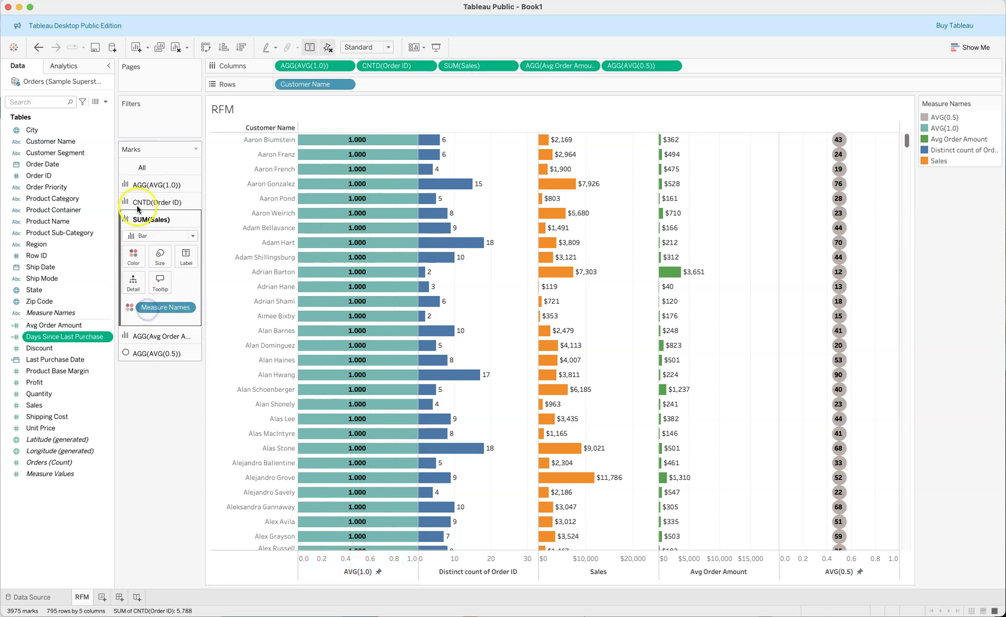
{"action": "left_click", "coordinate": [141, 185]}
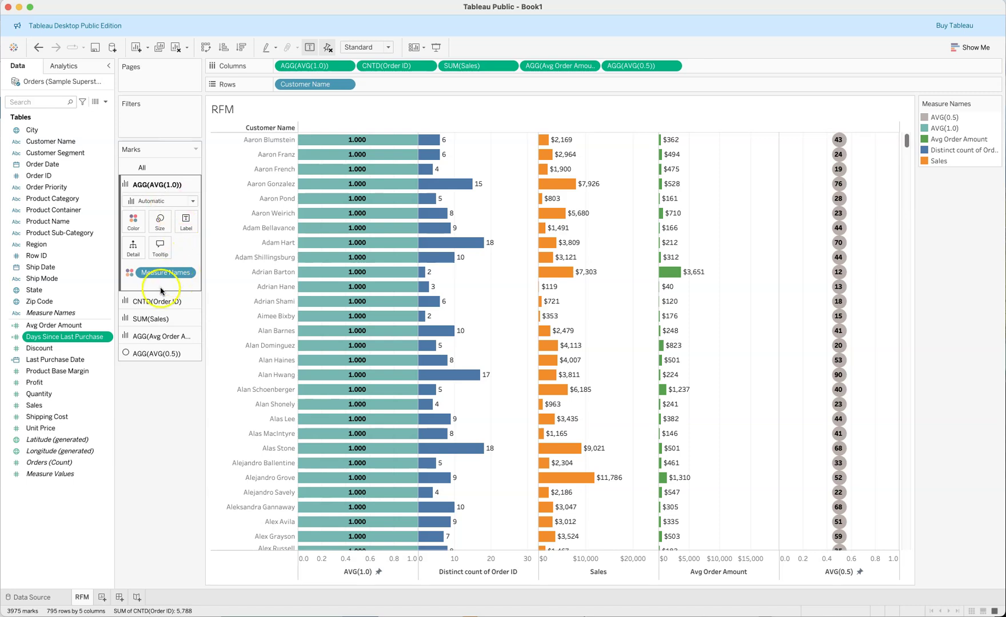
{"action": "left_click_drag", "start_coordinate": [66, 340], "coordinate": [186, 227]}
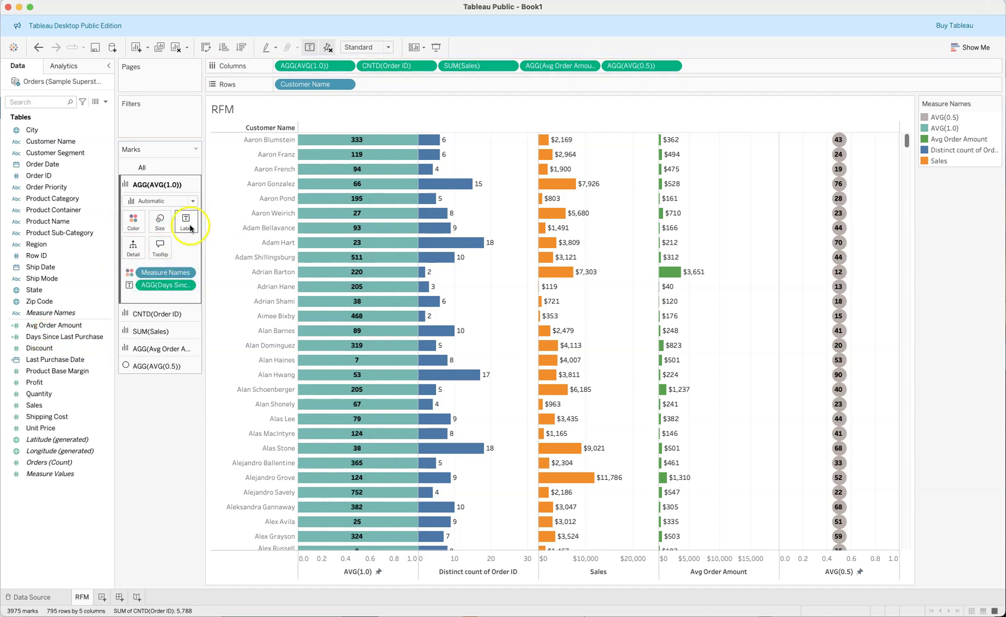
Examine the Days Since Last Purchase values of individual customers on the AVG(1.0) bars.
{"action": "mouse_move", "coordinate": [360, 138]}
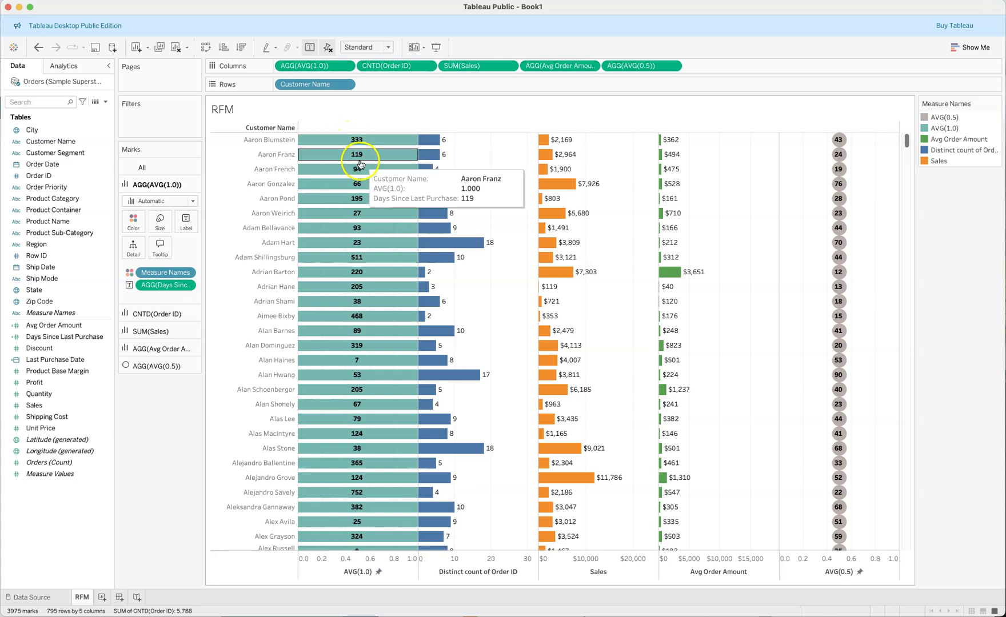
{"action": "mouse_move", "coordinate": [369, 171]}
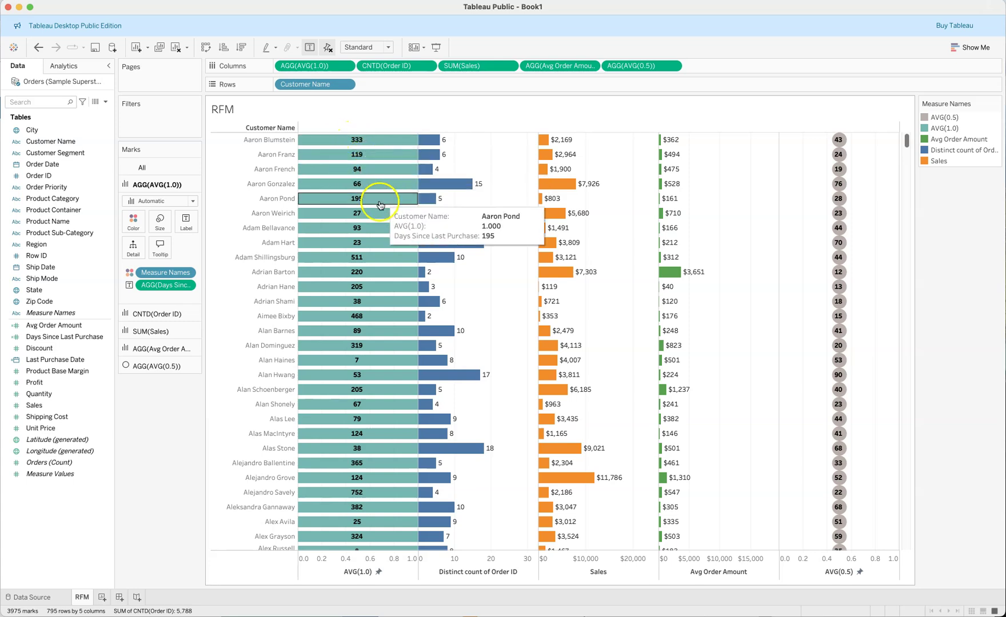
{"action": "mouse_move", "coordinate": [354, 363]}
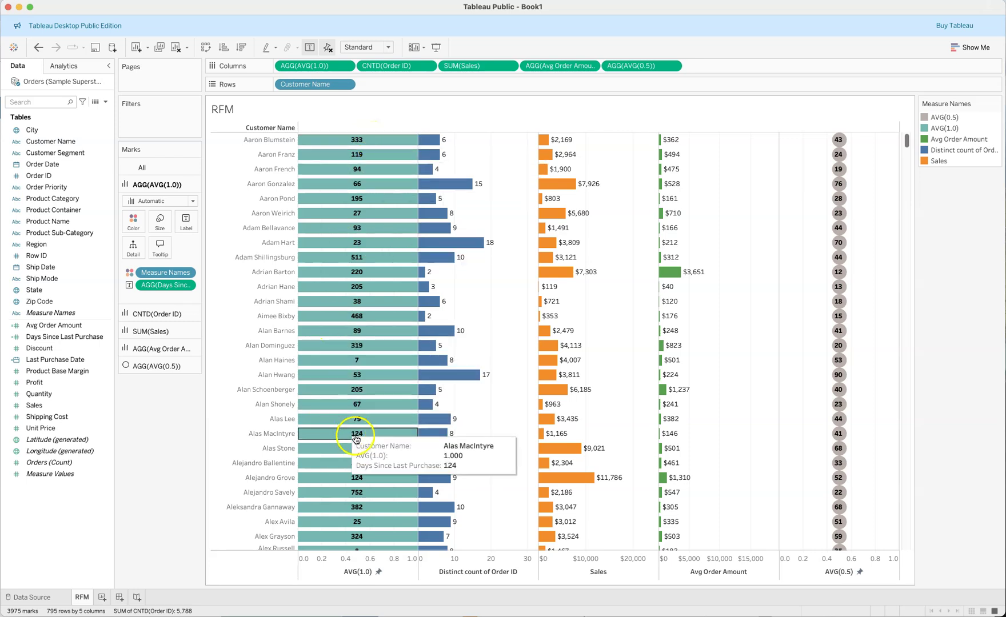
{"action": "left_click", "coordinate": [361, 262]}
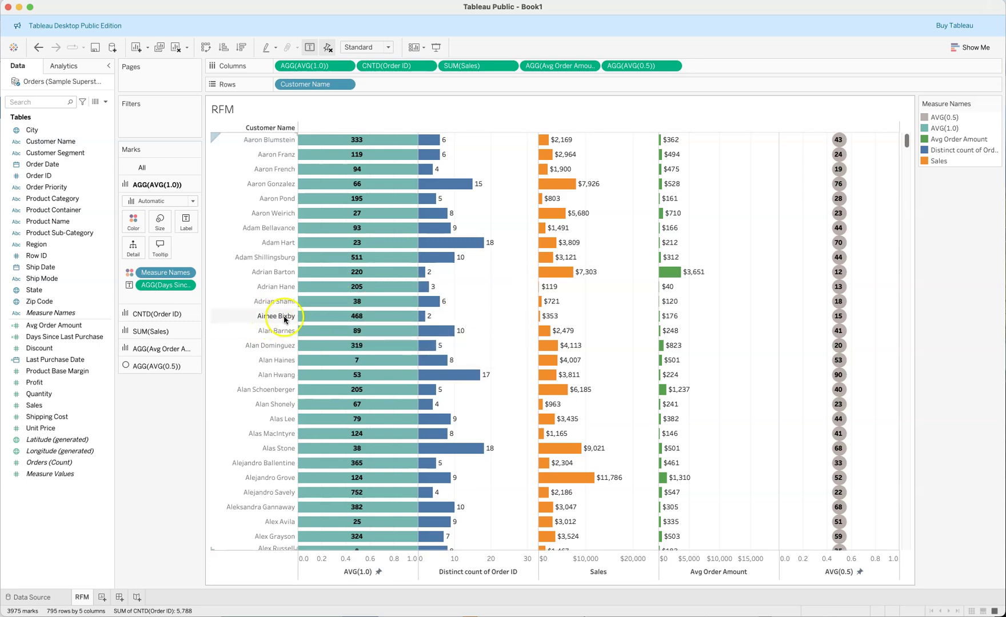
{"action": "left_click", "coordinate": [363, 318]}
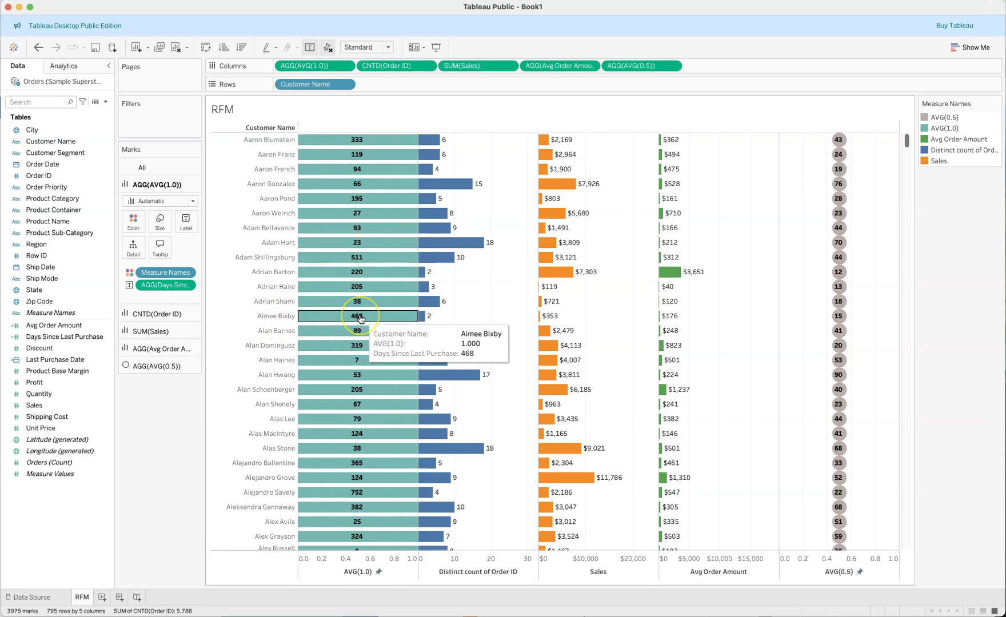
{"action": "left_click", "coordinate": [351, 286]}
{"action": "left_click", "coordinate": [353, 316]}
{"action": "left_click", "coordinate": [354, 358]}
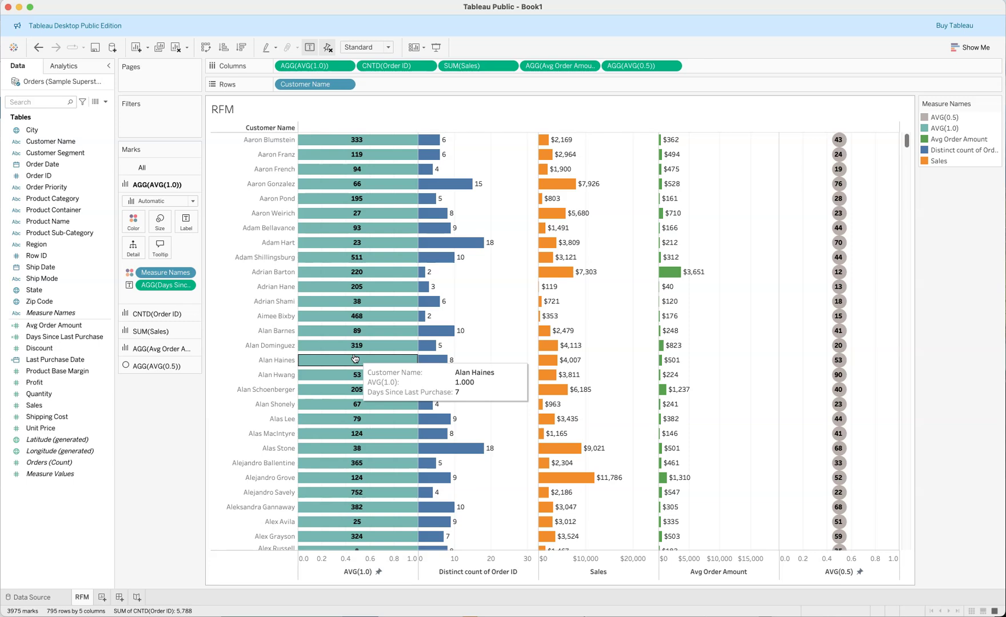
{"action": "left_click", "coordinate": [354, 173]}
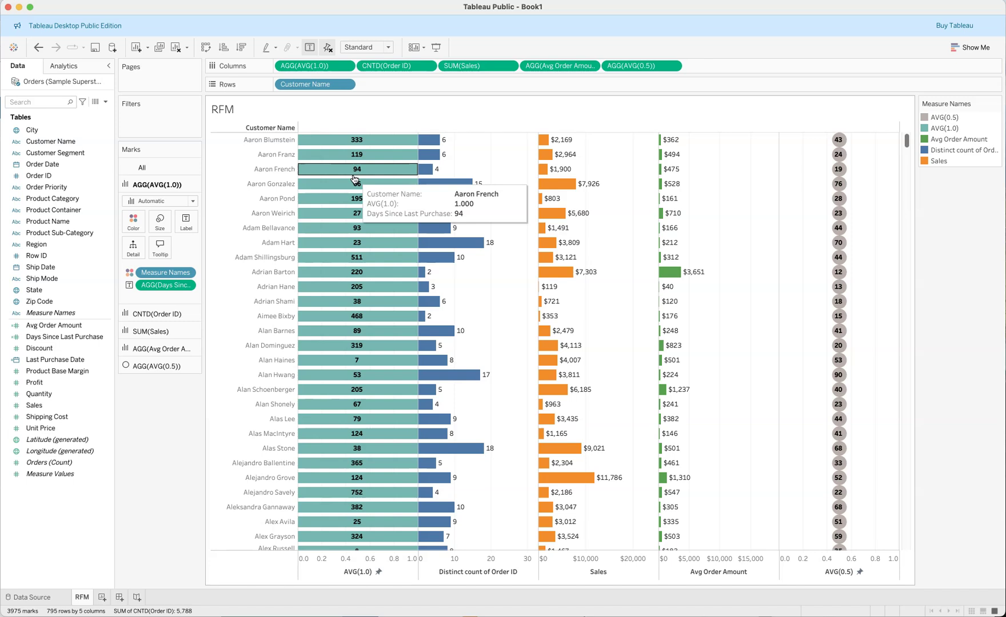
{"action": "left_click", "coordinate": [335, 215]}
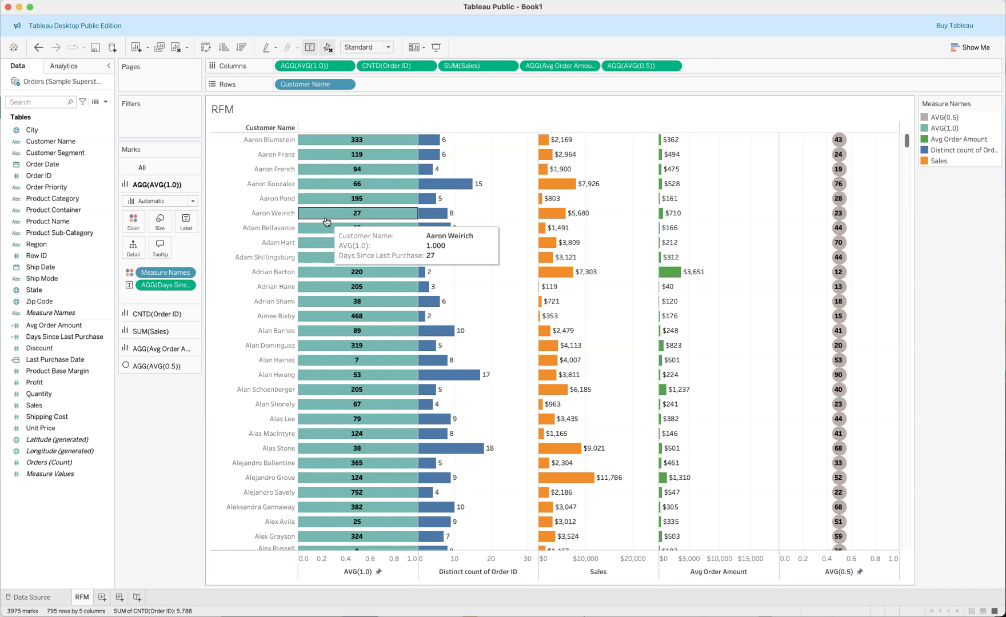
{"action": "left_click", "coordinate": [218, 135]}
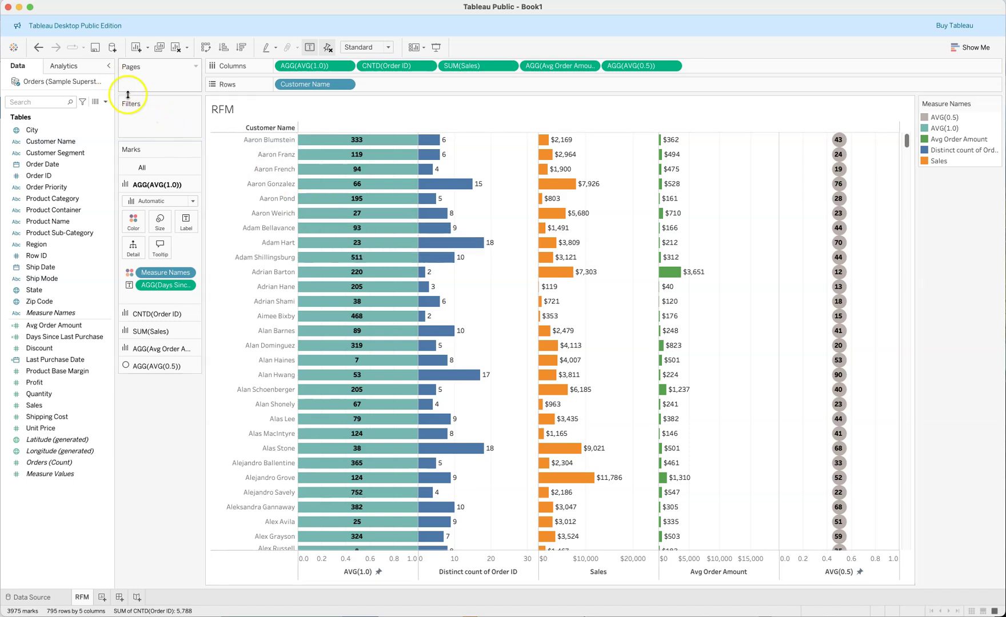
Open the Days Since Last Purchase calculated field for editing and rename it Days Since Last IF THEN.
{"action": "left_click", "coordinate": [34, 0]}
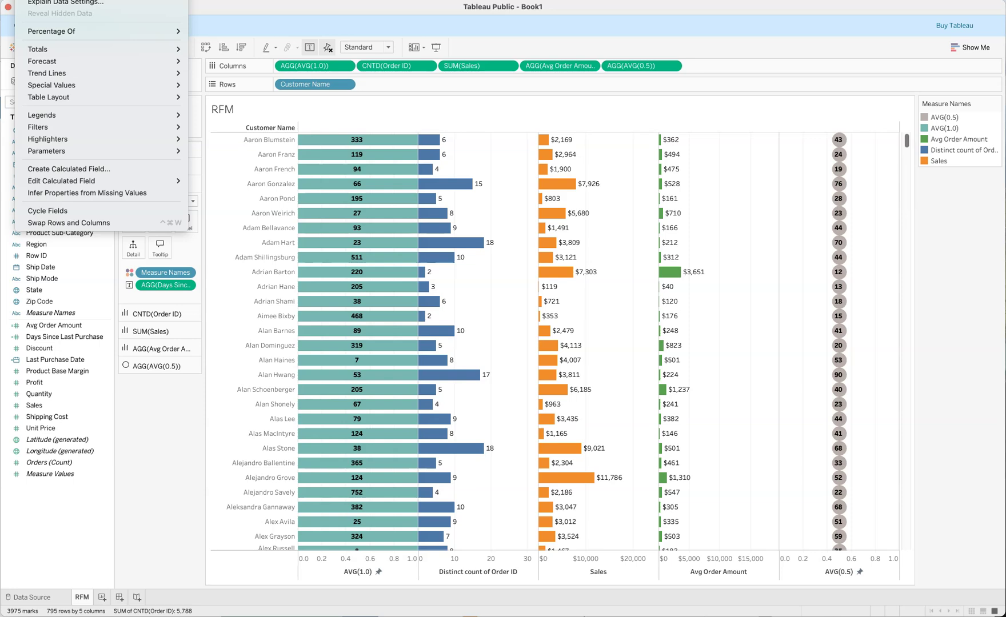
{"action": "mouse_move", "coordinate": [57, 180]}
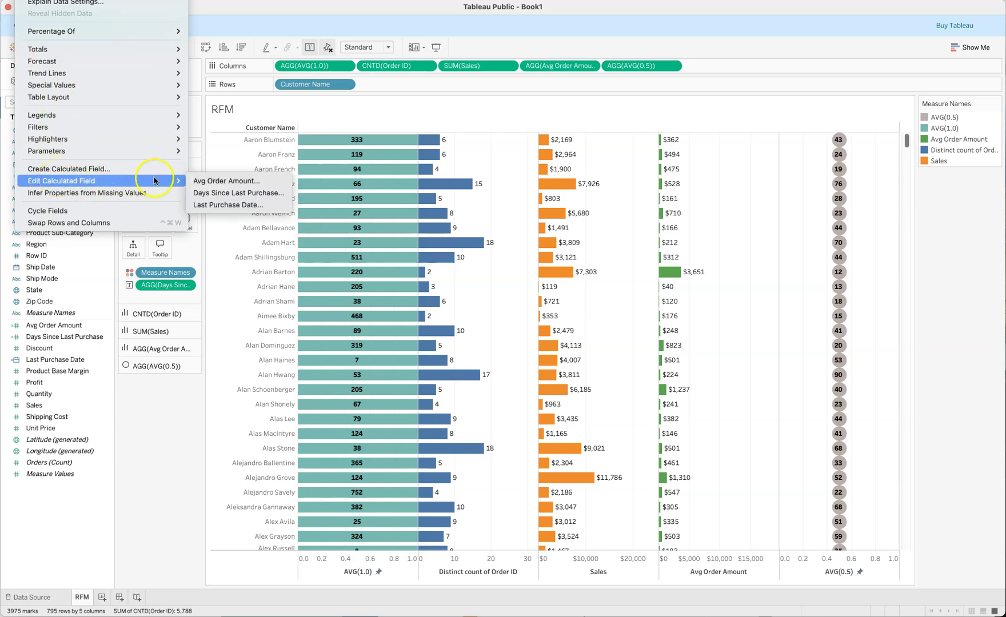
{"action": "left_click", "coordinate": [216, 195]}
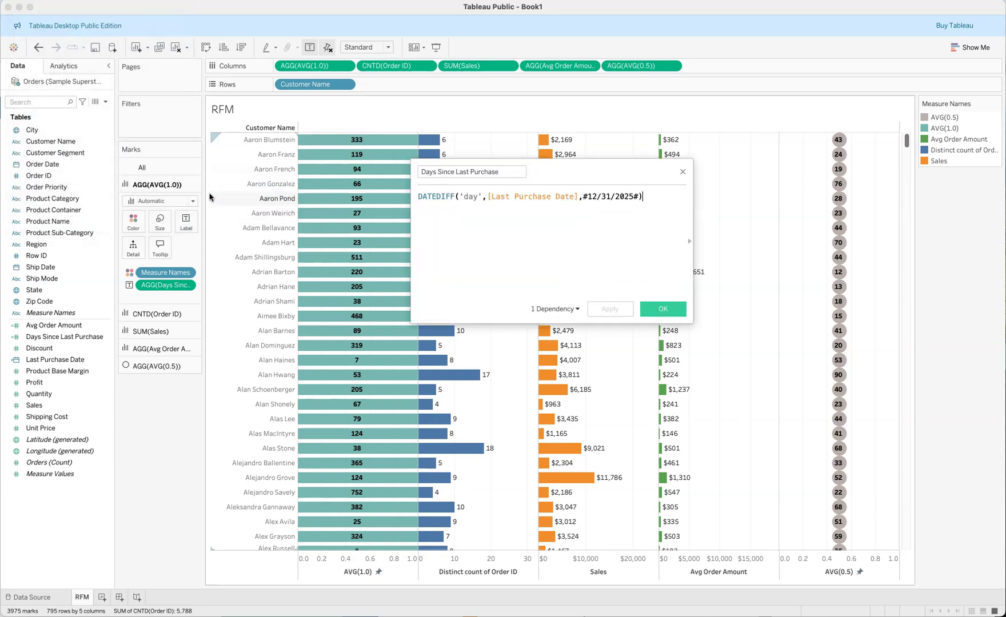
{"action": "left_click", "coordinate": [511, 172]}
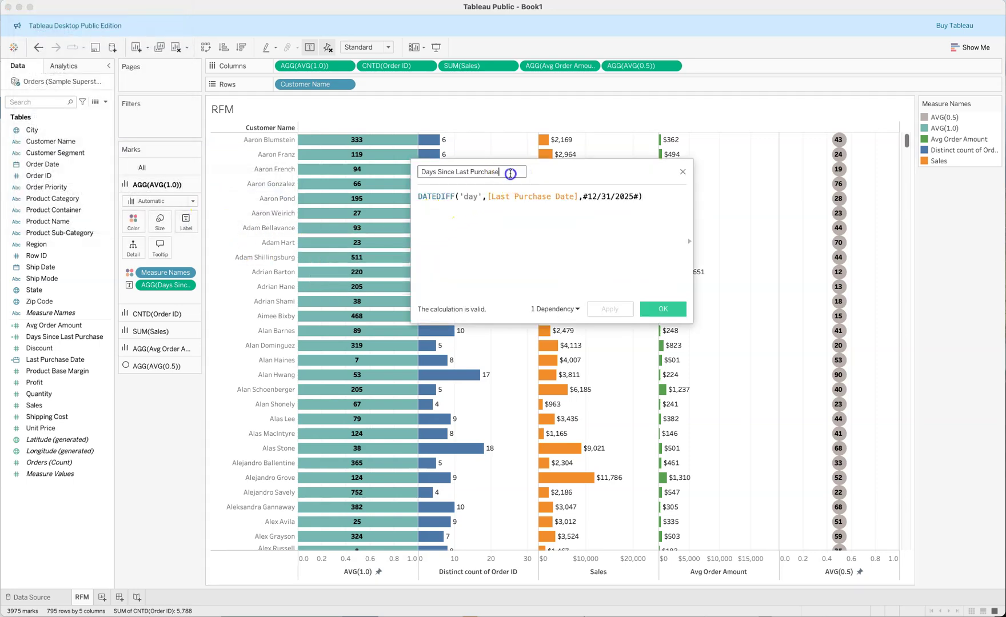
{"action": "key", "text": "BackSpace"}
{"action": "key", "text": "BackSpace"}
{"action": "left_click", "coordinate": [487, 233]}
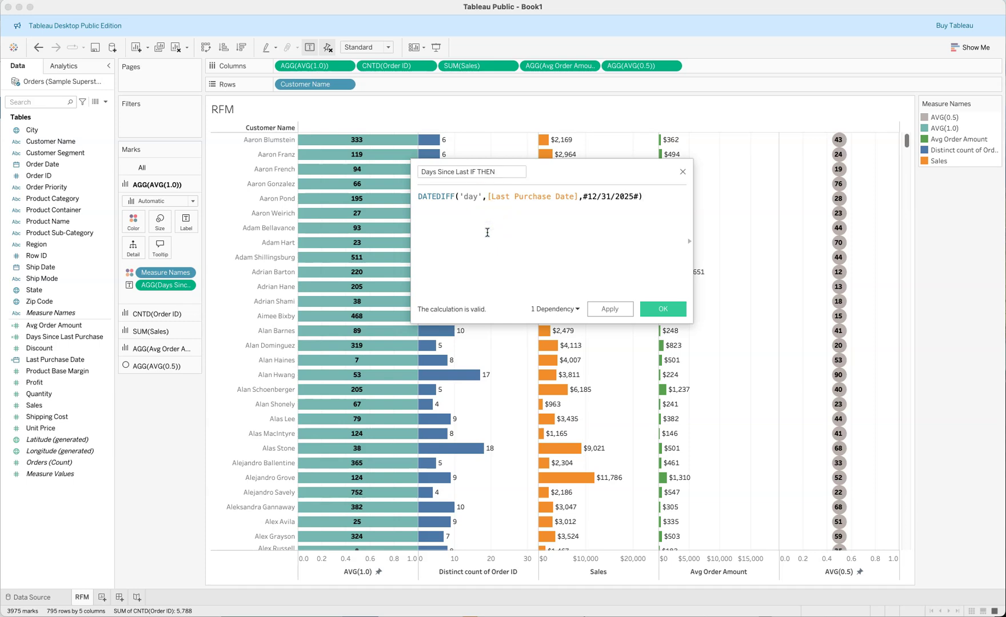
Replace the formula with an opening IF condition that tests DATEDIFF('day',[Last Purchase Date],#12/31/2025#) < 365, reusing the existing DATEDIFF expression.
{"action": "left_click_drag", "start_coordinate": [644, 196], "coordinate": [417, 198]}
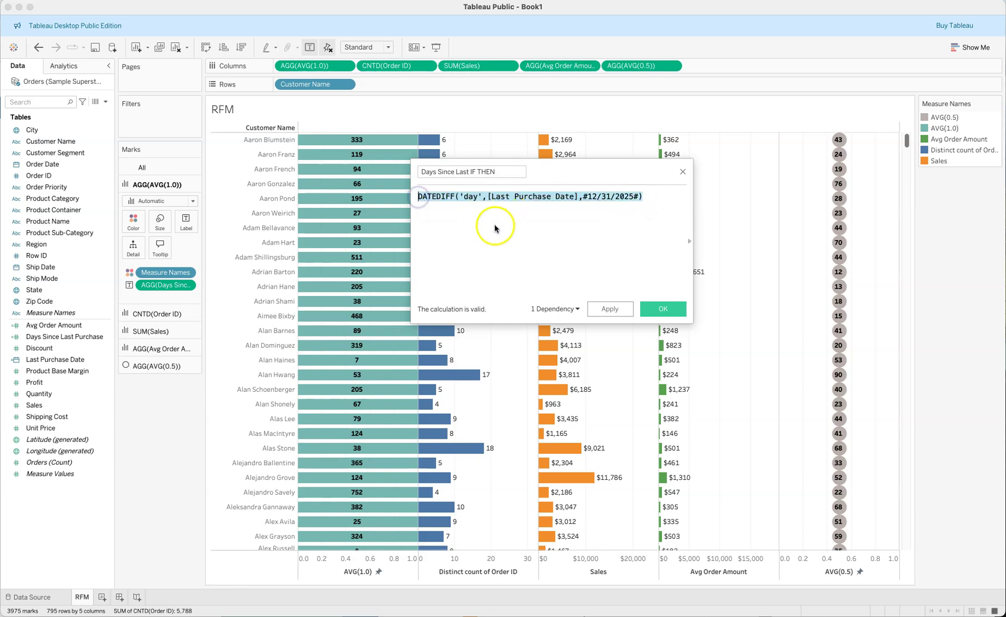
{"action": "left_click", "coordinate": [561, 222]}
{"action": "left_click_drag", "start_coordinate": [644, 196], "coordinate": [418, 196]}
{"action": "key", "text": "super+c"}
{"action": "key", "text": "BackSpace"}
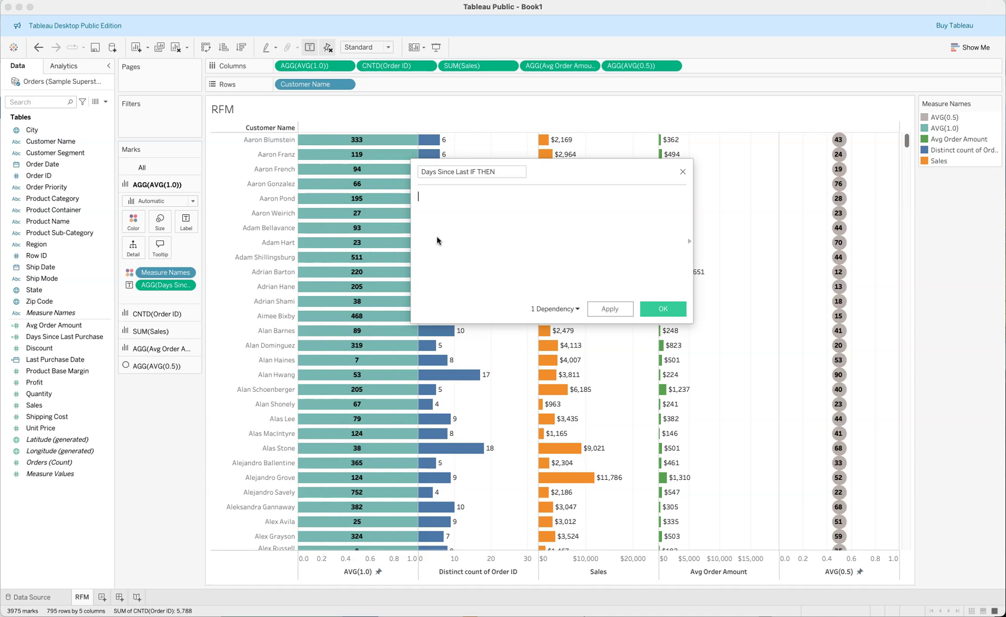
{"action": "type", "text": "if"}
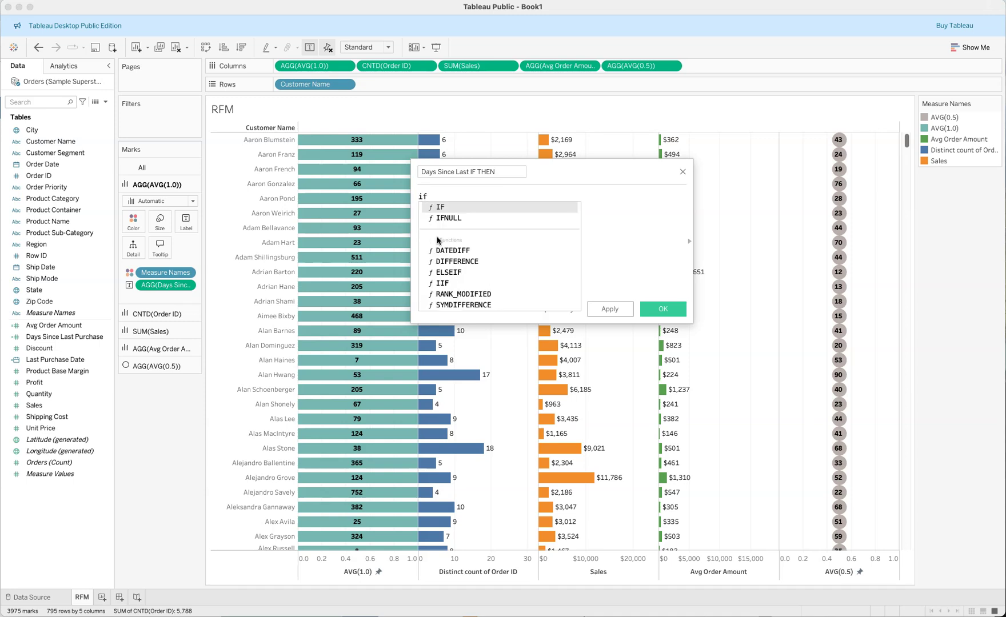
{"action": "double_click", "coordinate": [440, 207]}
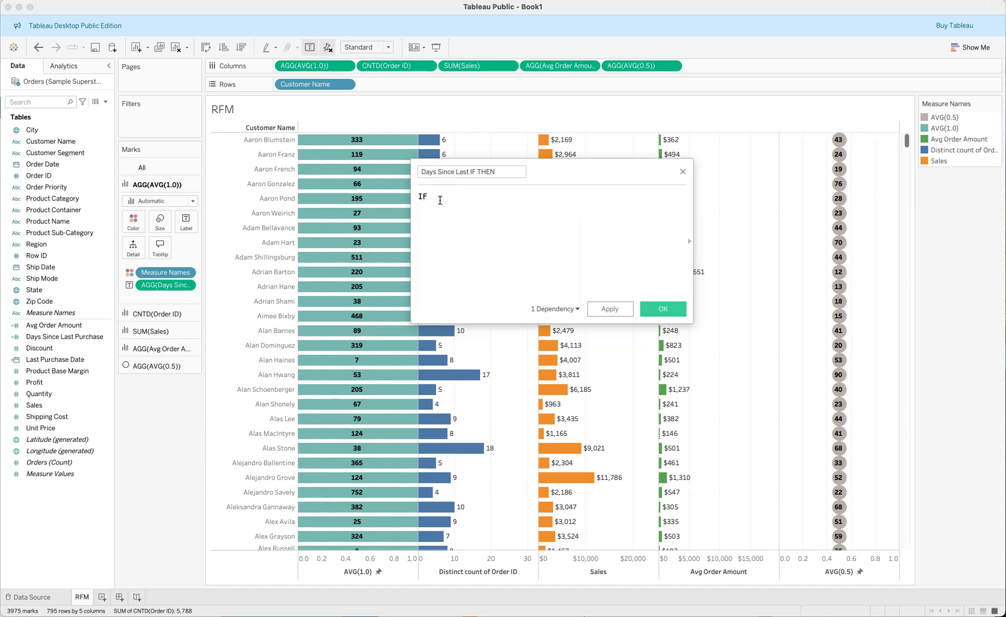
{"action": "key", "text": "super+v"}
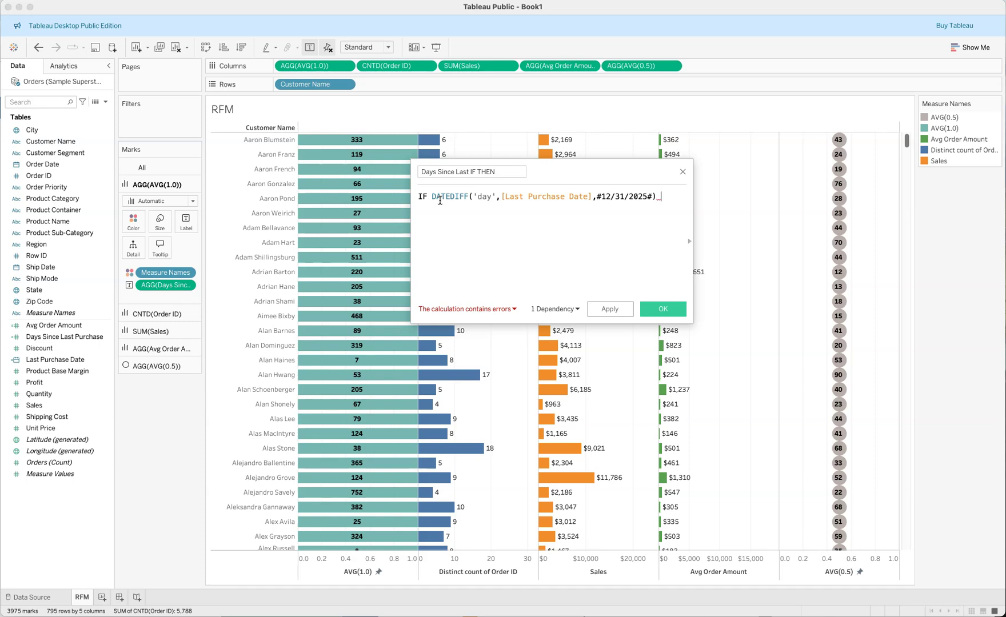
{"action": "type", "text": "< 365"}
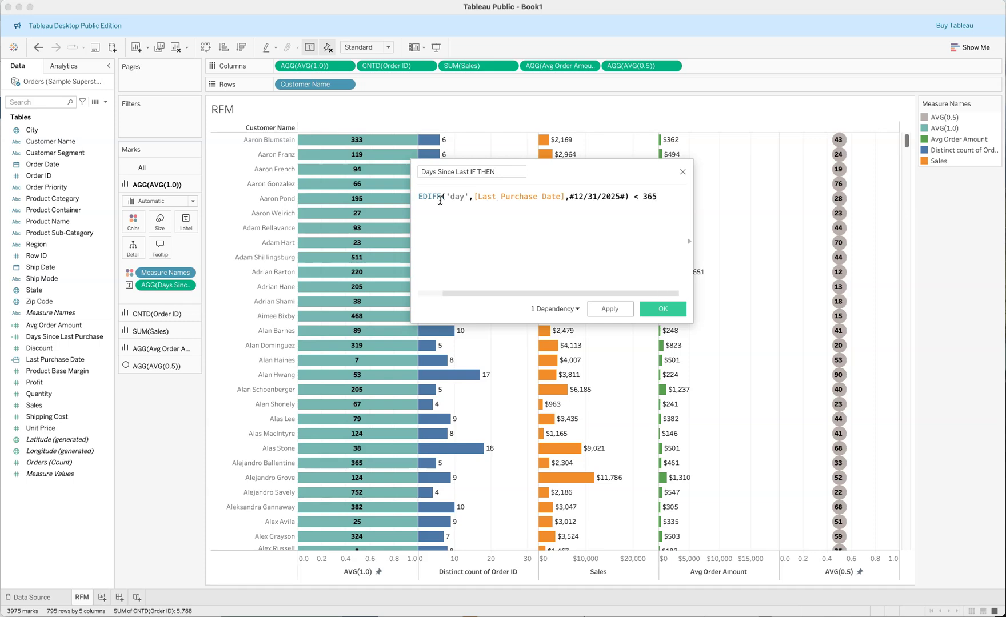
{"action": "key", "text": "Return"}
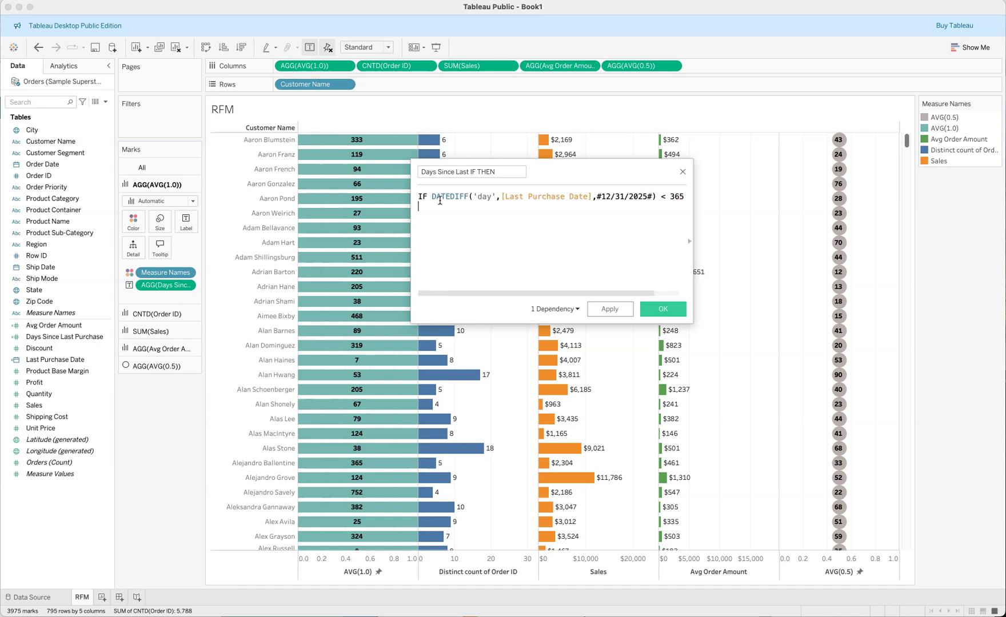
Add a THEN line that returns DATEDIFF('day',[Last Purchase Date],#12/31/2025#).
{"action": "type", "text": "TH"}
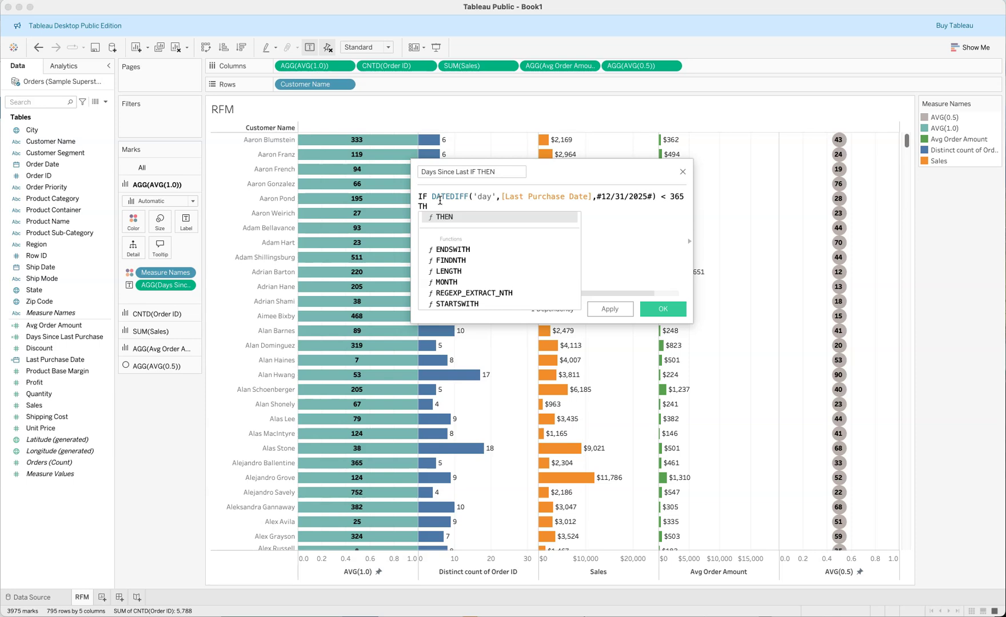
{"action": "double_click", "coordinate": [445, 217]}
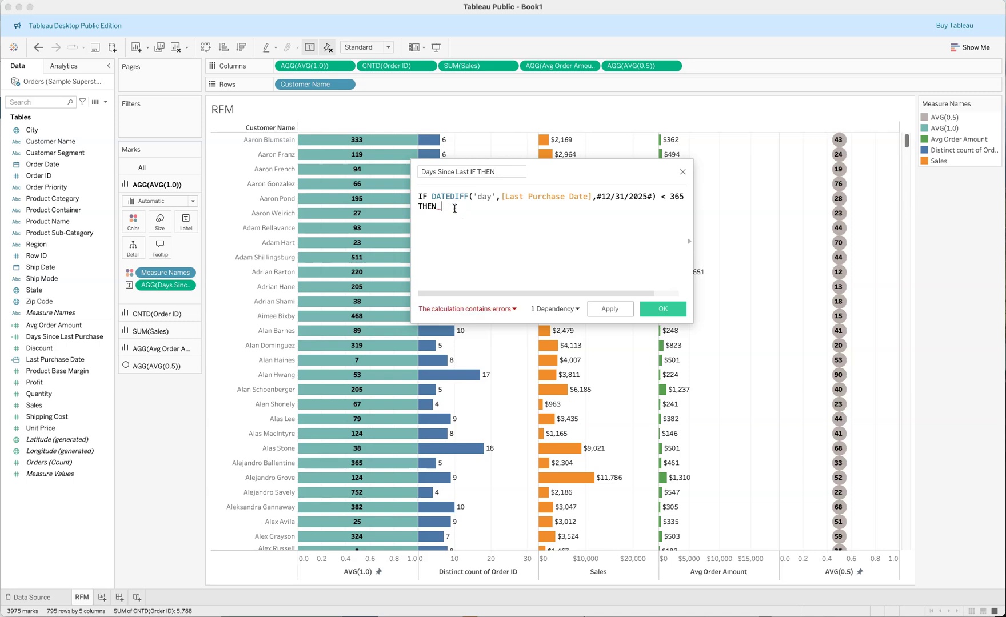
{"action": "key", "text": "super+v"}
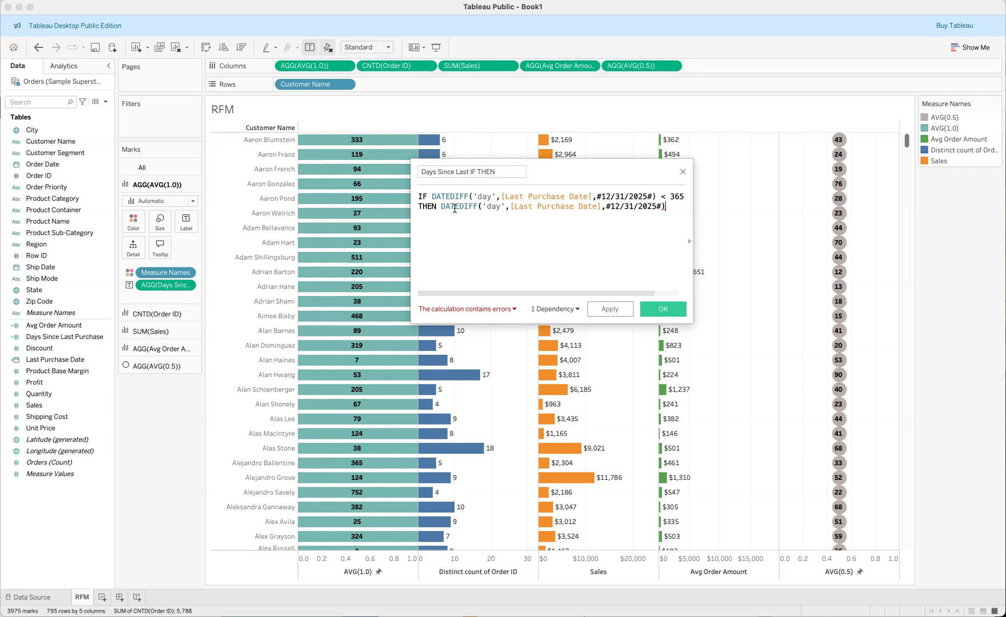
Add an ELSE line that returns the negated difference in years, -DATEDIFF('day',[Last Purchase Date],#12/31/2025#)/365.
{"action": "key", "text": "Return"}
{"action": "type", "text": "ELSE"}
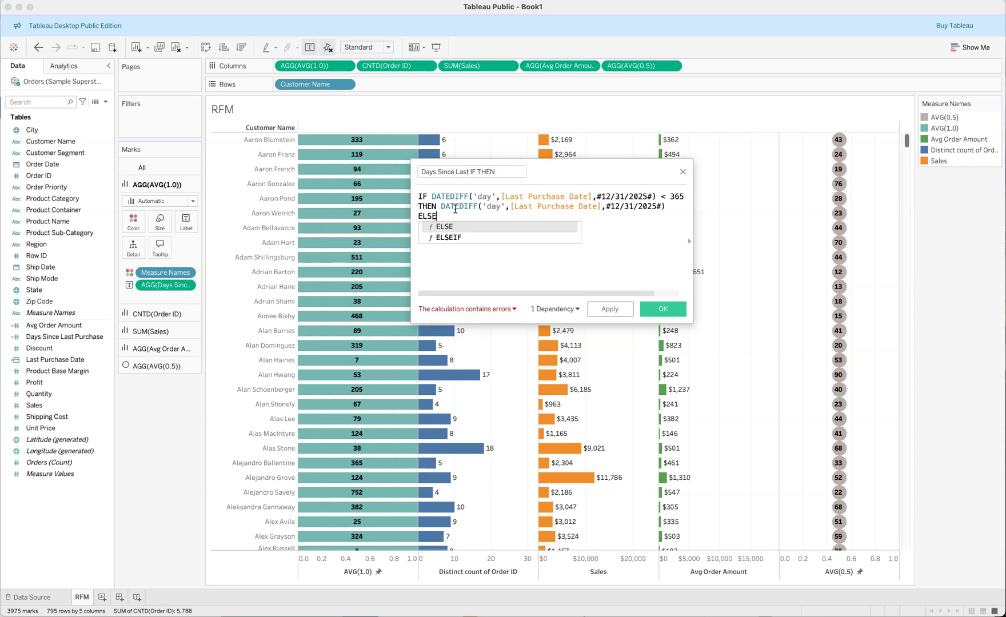
{"action": "left_click", "coordinate": [448, 226]}
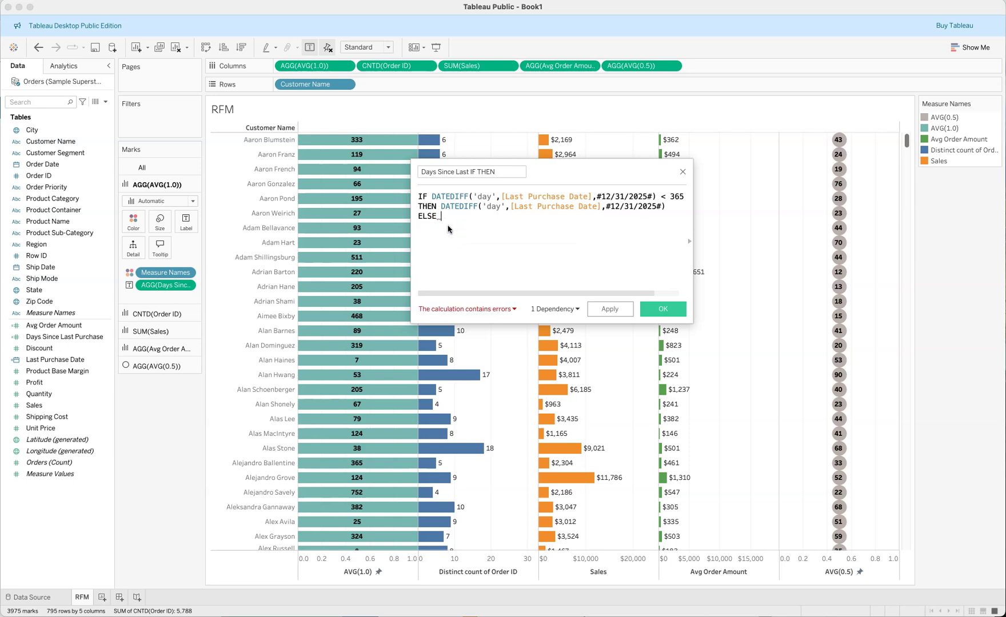
{"action": "type", "text": "-"}
{"action": "key", "text": "super+v"}
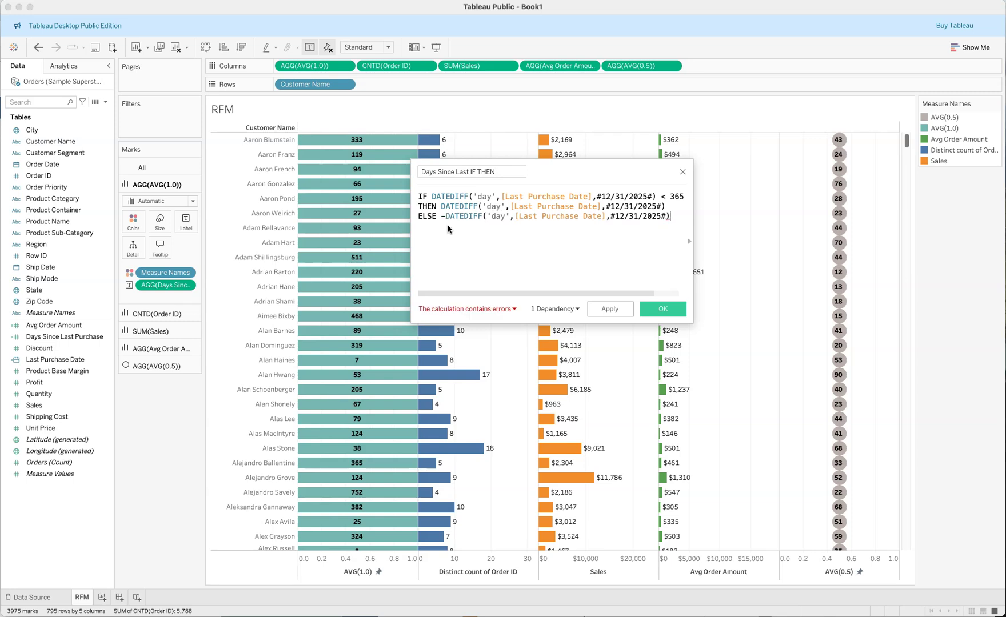
{"action": "type", "text": "/3"}
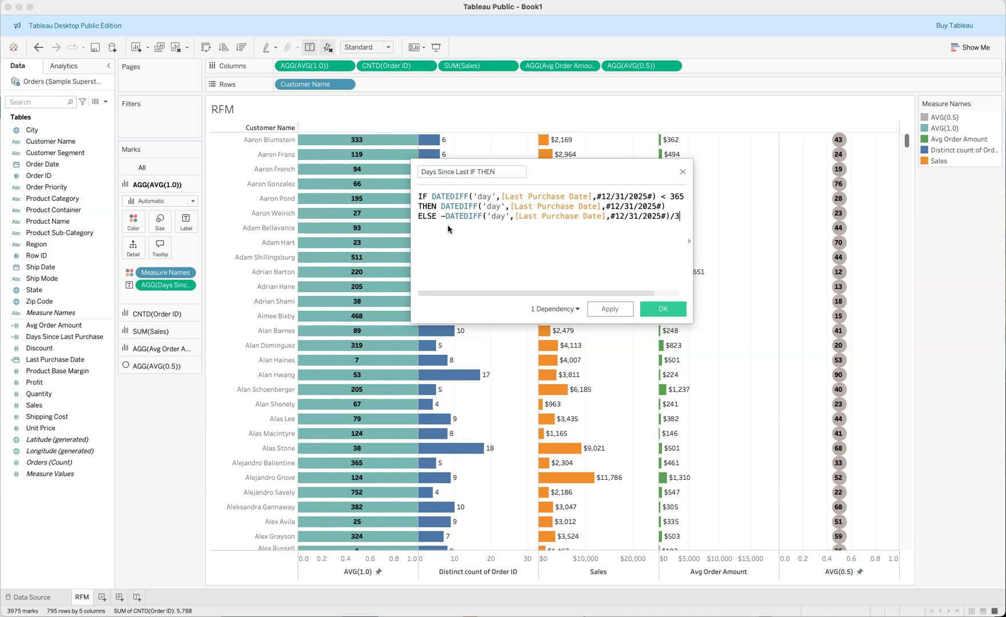
{"action": "type", "text": "65"}
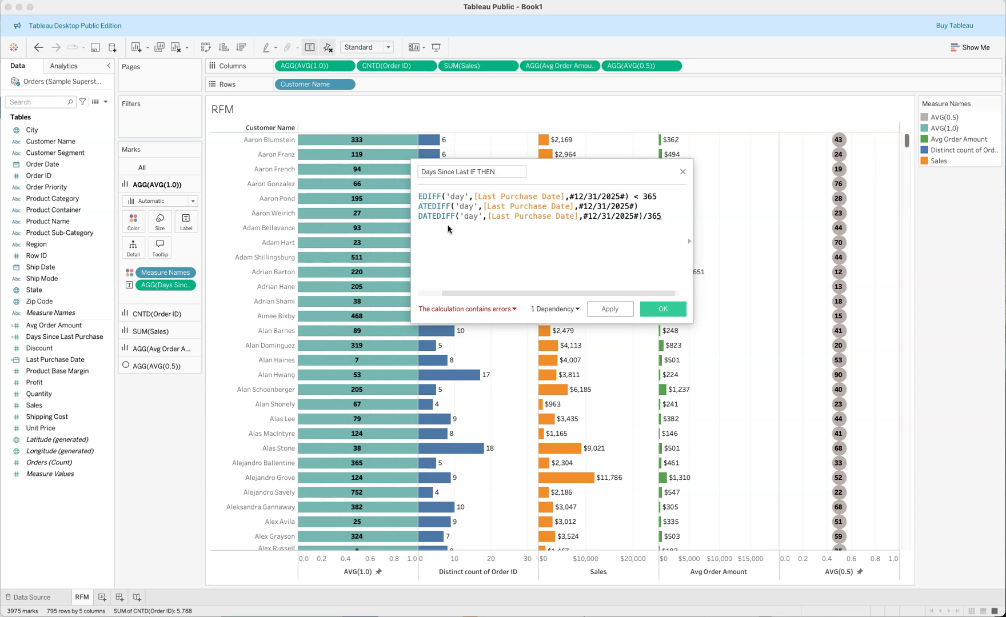
Close the IF statement with END on its own line, then apply and save the calculated field.
{"action": "key", "text": "Return"}
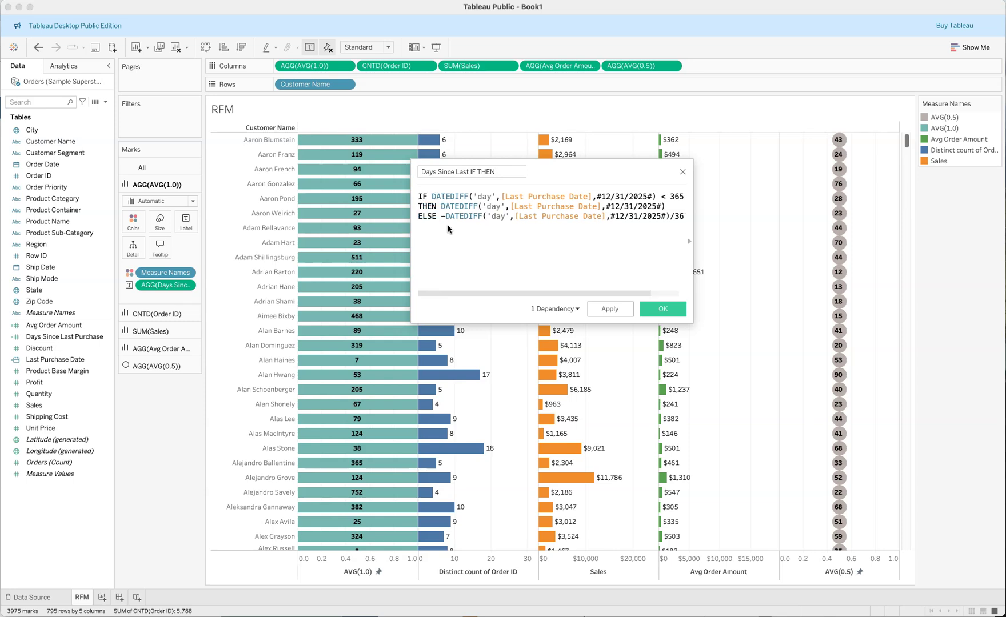
{"action": "type", "text": "END"}
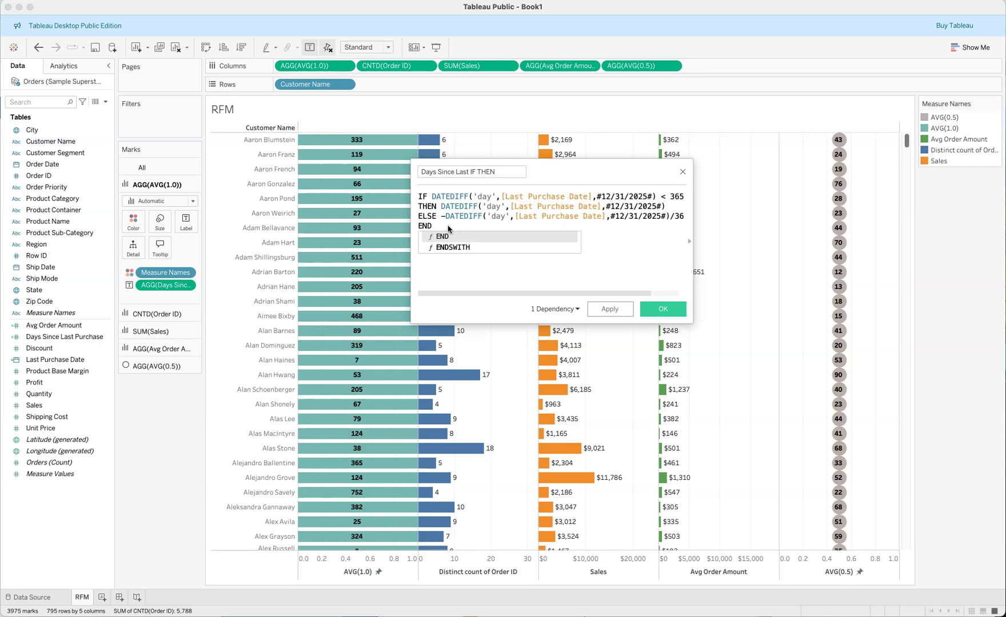
{"action": "left_click", "coordinate": [441, 237]}
{"action": "left_click", "coordinate": [440, 206]}
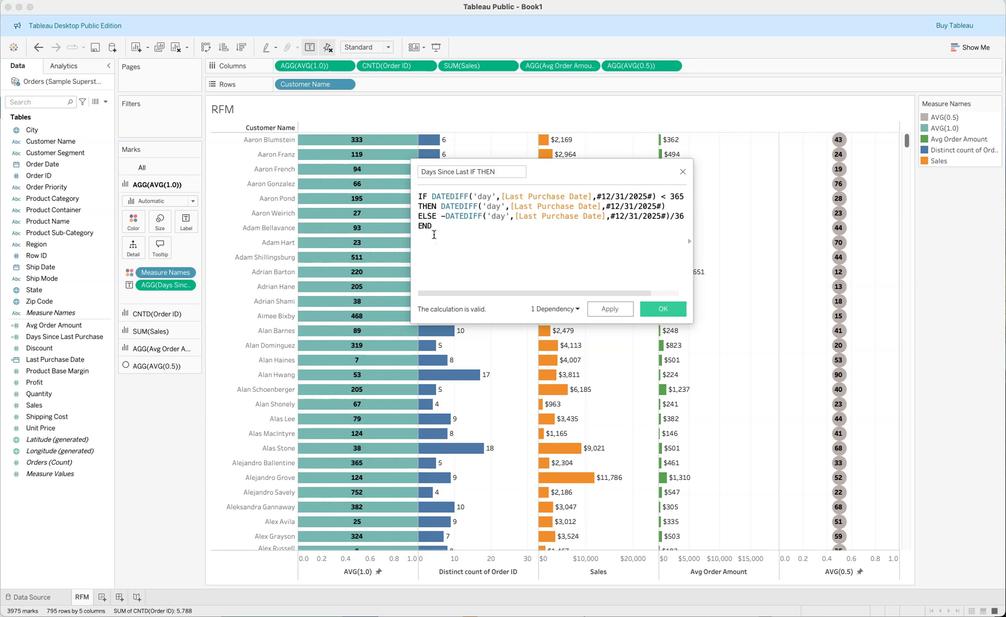
{"action": "left_click", "coordinate": [473, 255]}
{"action": "left_click", "coordinate": [490, 196]}
{"action": "left_click", "coordinate": [608, 309]}
{"action": "left_click", "coordinate": [662, 308]}
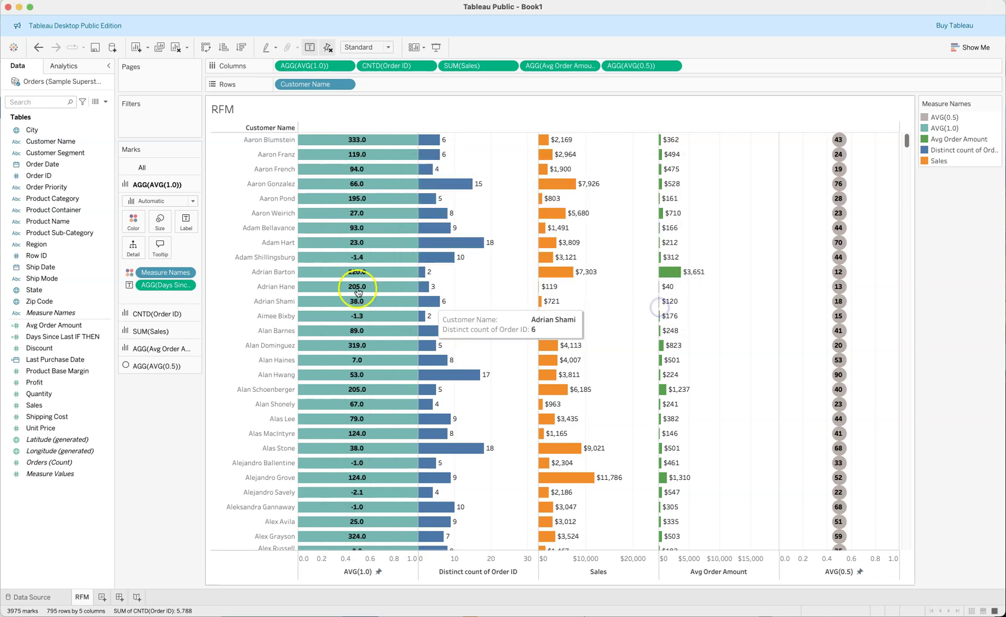
Compare the positive day values and negative year values of individual customers on the AVG(1.0) bars.
{"action": "mouse_move", "coordinate": [296, 285]}
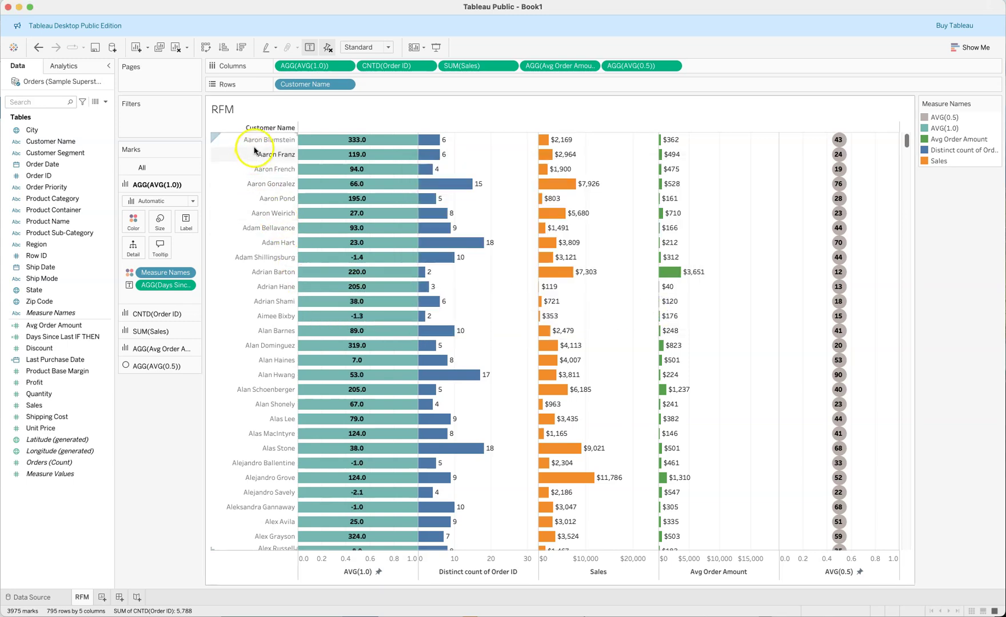
{"action": "mouse_move", "coordinate": [350, 137]}
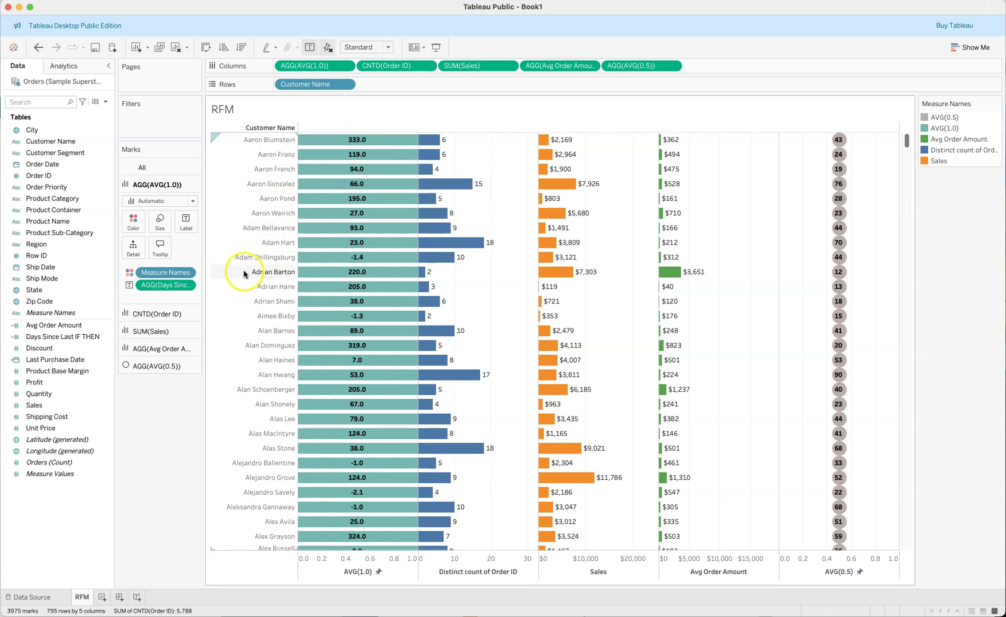
{"action": "mouse_move", "coordinate": [343, 259]}
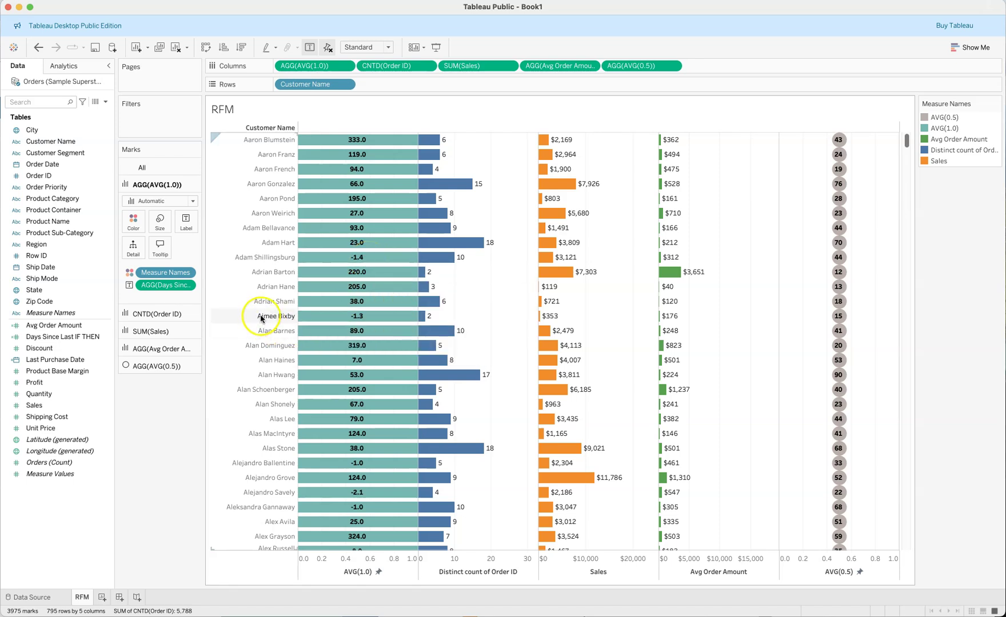
{"action": "mouse_move", "coordinate": [355, 320]}
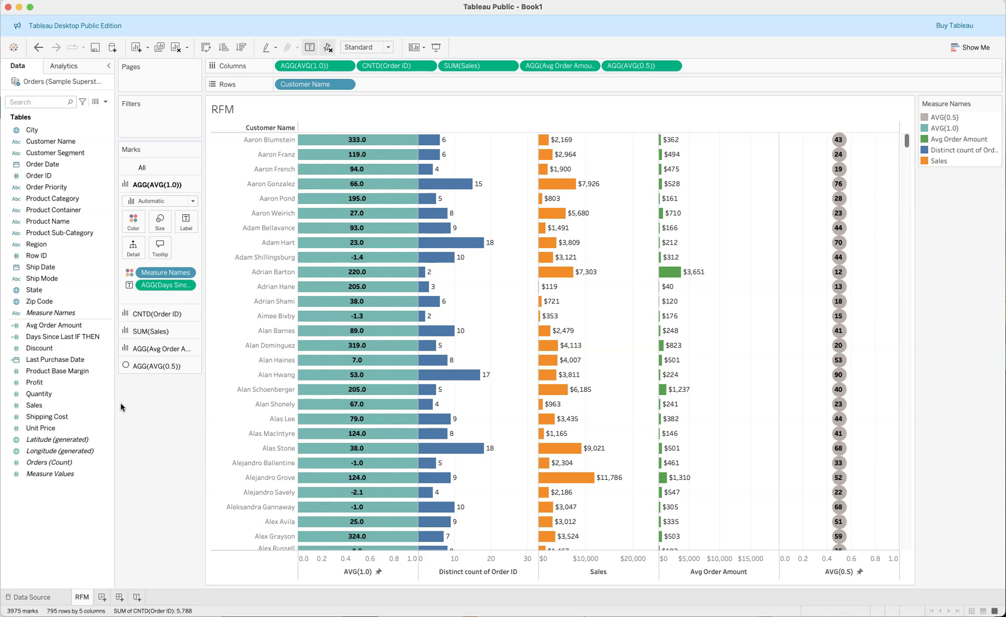
Give Days Since Last IF THEN a custom default number format: "# days" for positive values and "#.0 years" for negative values.
{"action": "left_click", "coordinate": [34, 345]}
{"action": "left_click", "coordinate": [38, 339]}
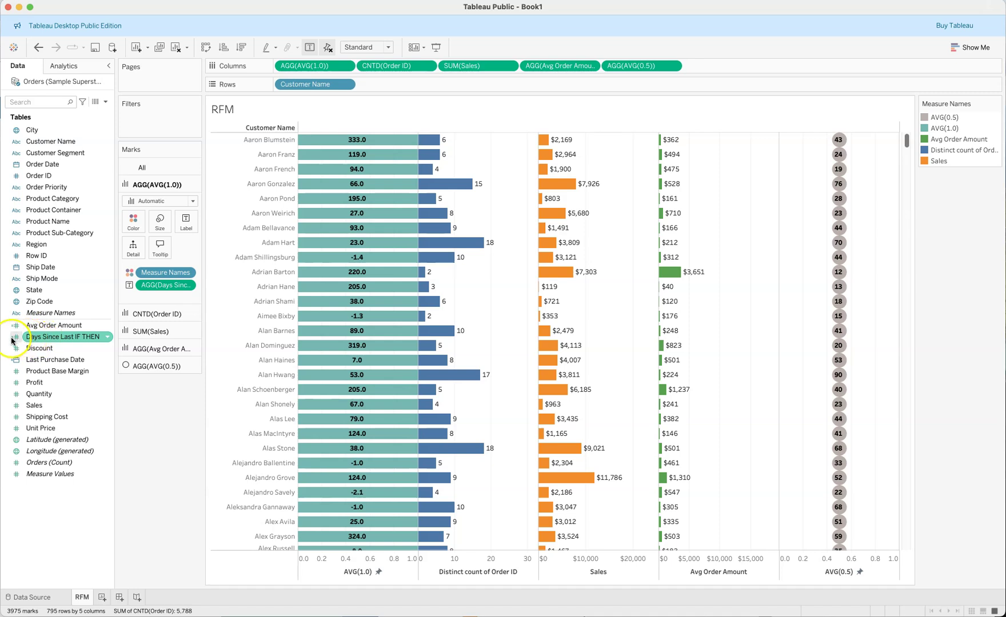
{"action": "left_click", "coordinate": [107, 339]}
{"action": "mouse_move", "coordinate": [150, 491]}
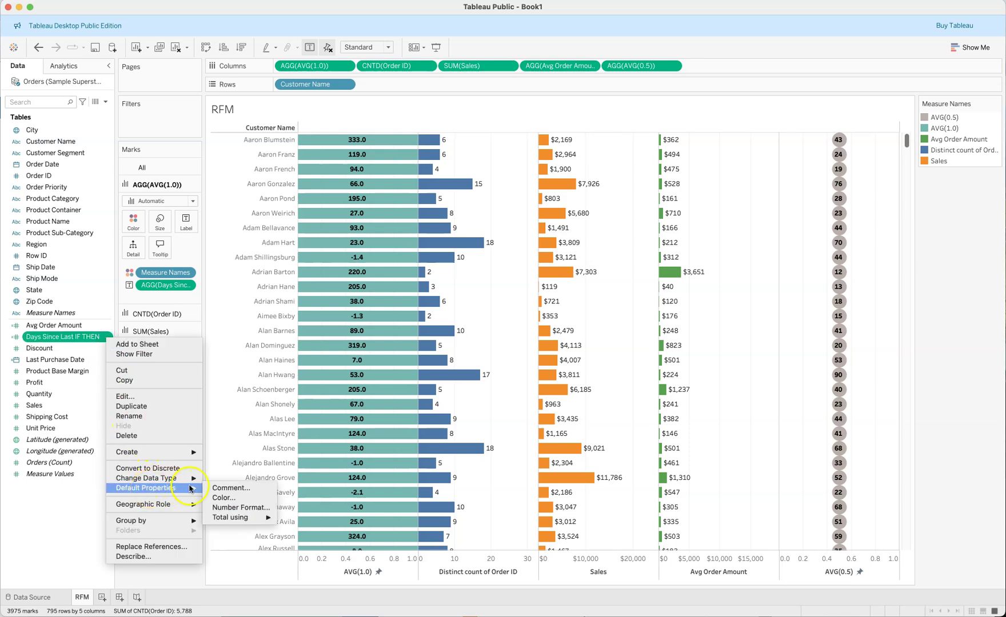
{"action": "left_click", "coordinate": [228, 507]}
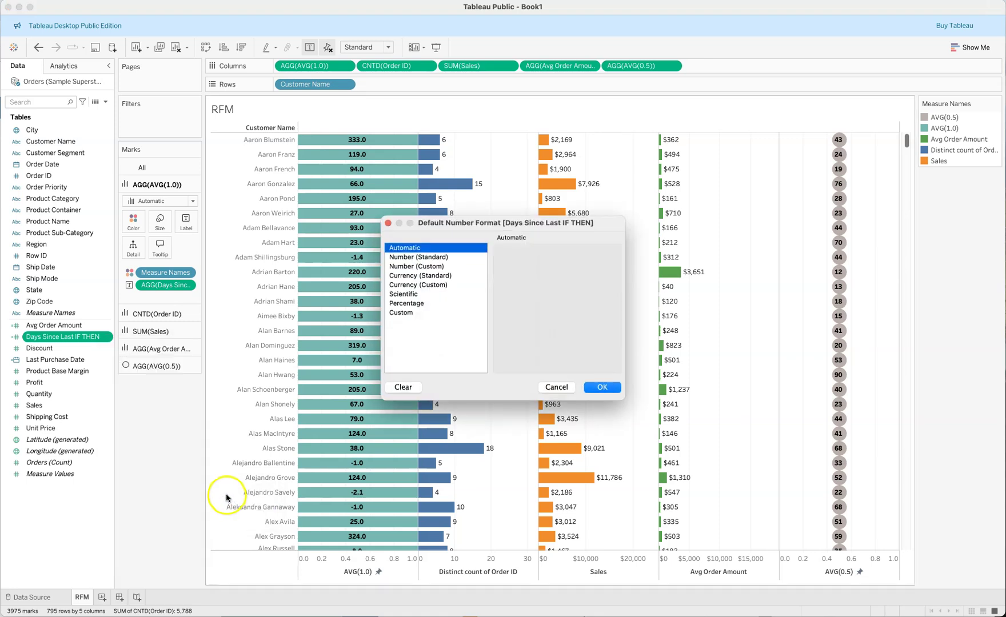
{"action": "left_click", "coordinate": [401, 313]}
{"action": "left_click", "coordinate": [513, 272]}
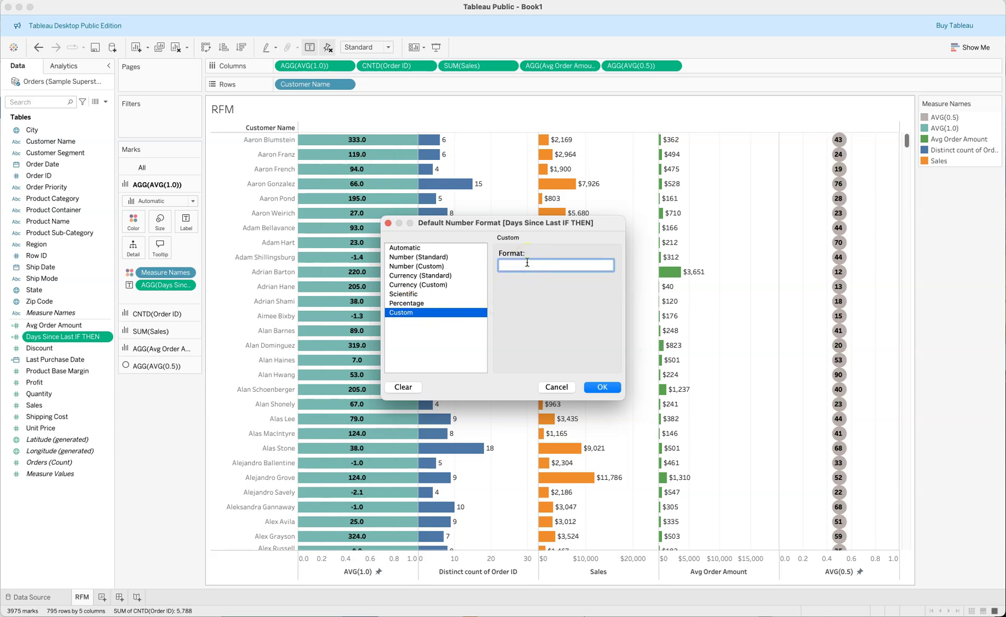
{"action": "type", "text": "# days"}
{"action": "type", "text": "#.0"}
{"action": "type", "text": "years"}
{"action": "left_click", "coordinate": [602, 386]}
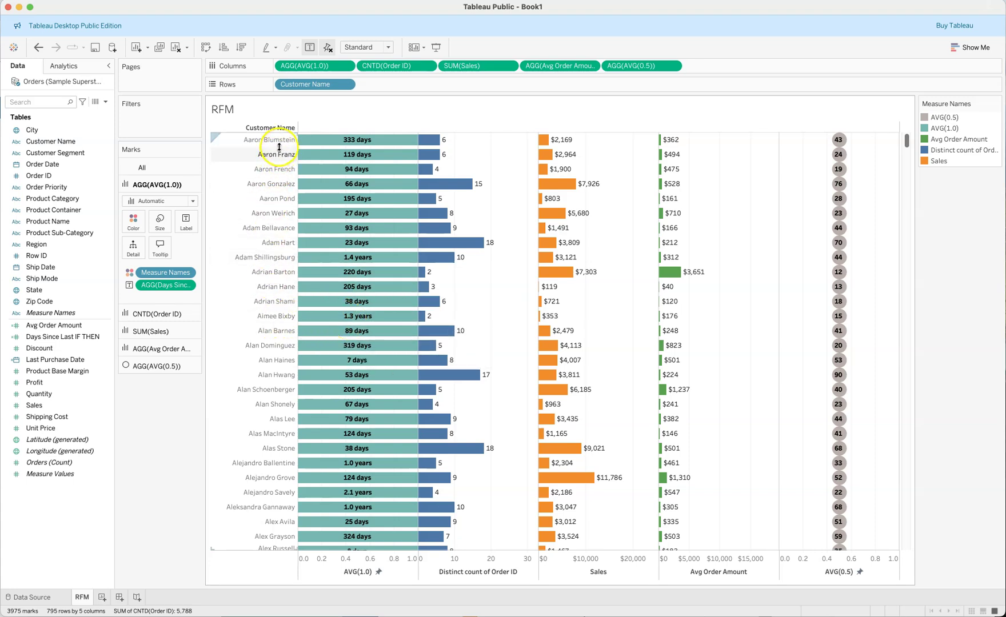
Make the customer rows slightly taller and set the sheet's grid lines to None.
{"action": "left_click_drag", "start_coordinate": [279, 147], "coordinate": [279, 149]}
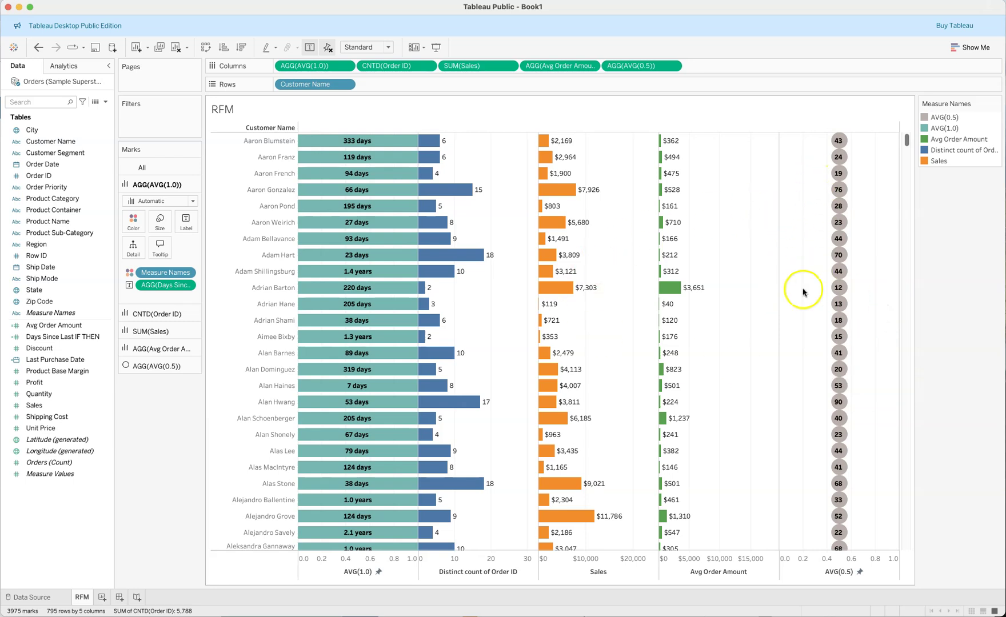
{"action": "right_click", "coordinate": [803, 343]}
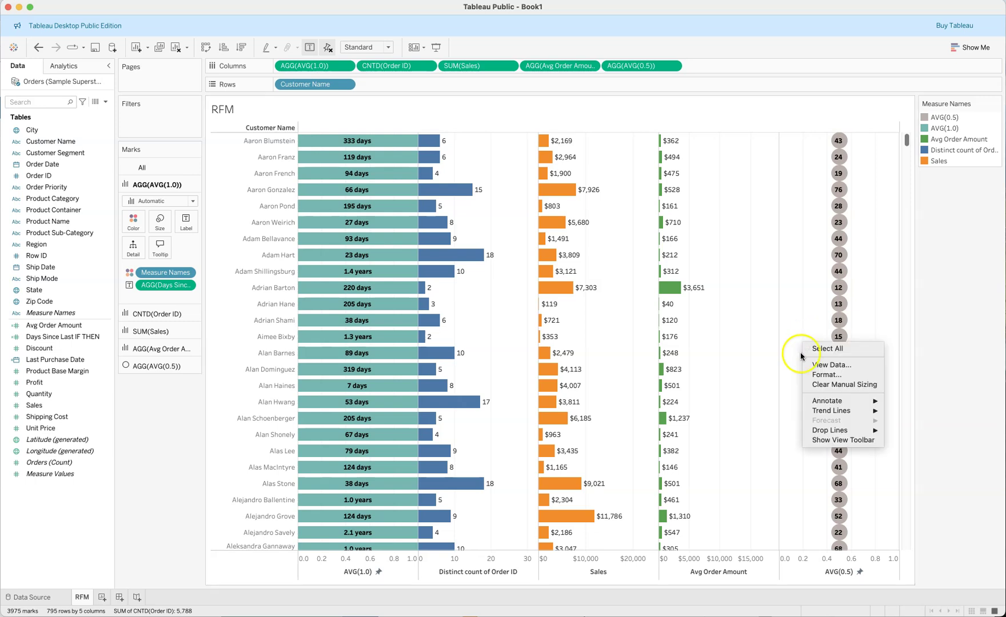
{"action": "left_click", "coordinate": [814, 375]}
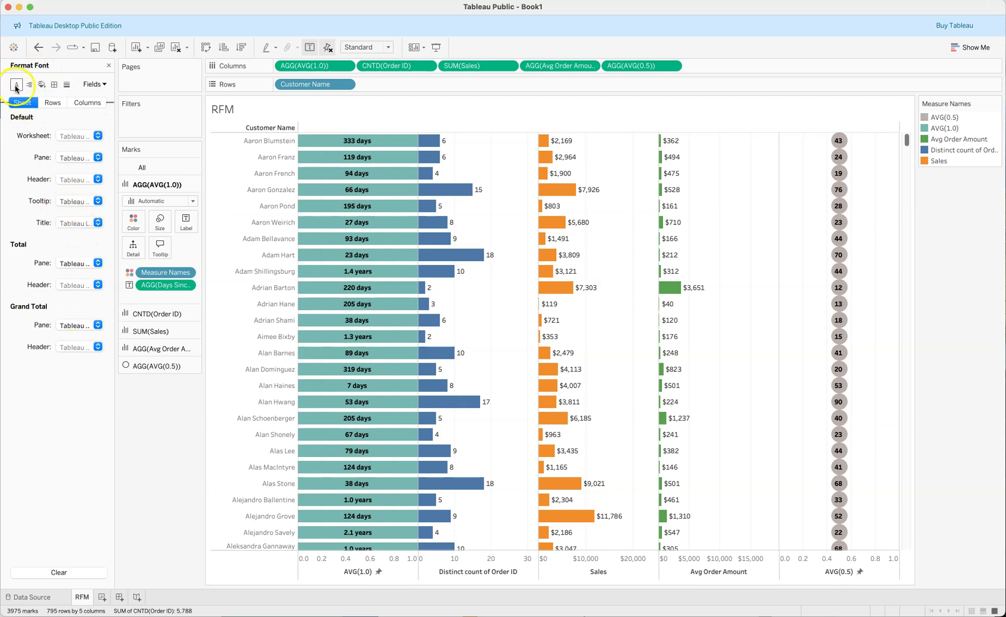
{"action": "left_click", "coordinate": [66, 87]}
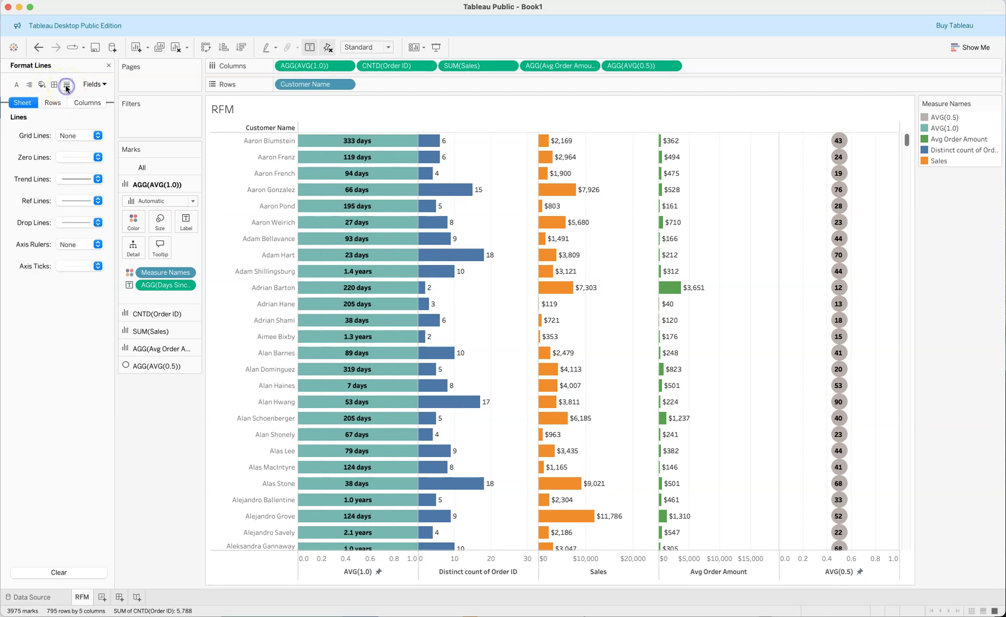
{"action": "left_click", "coordinate": [97, 135]}
{"action": "left_click", "coordinate": [92, 154]}
{"action": "left_click", "coordinate": [74, 364]}
Set the pane border of the sheet's row divider to None.
{"action": "left_click", "coordinate": [54, 86]}
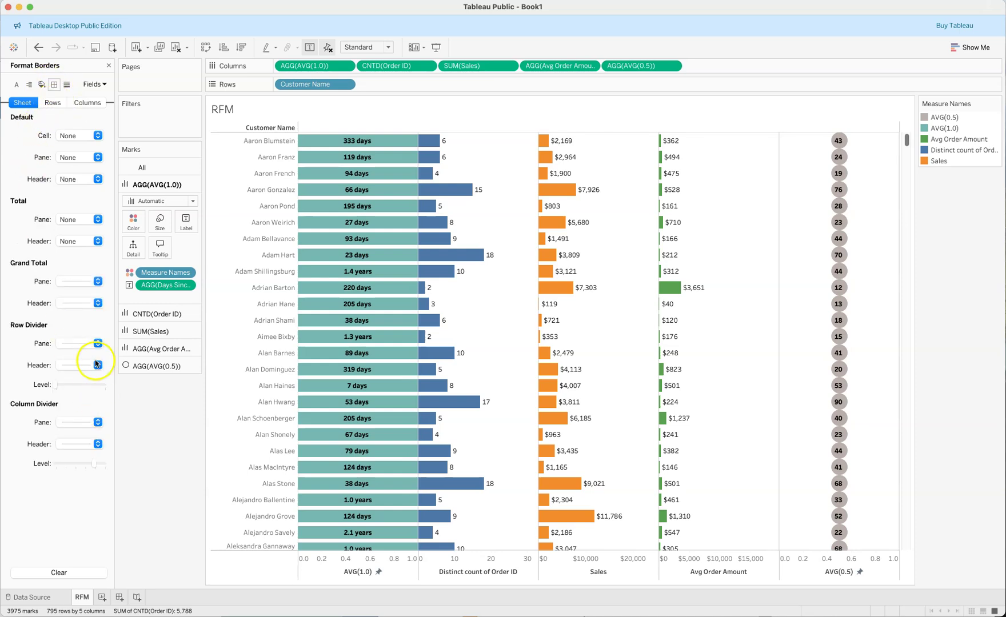
{"action": "left_click", "coordinate": [83, 343]}
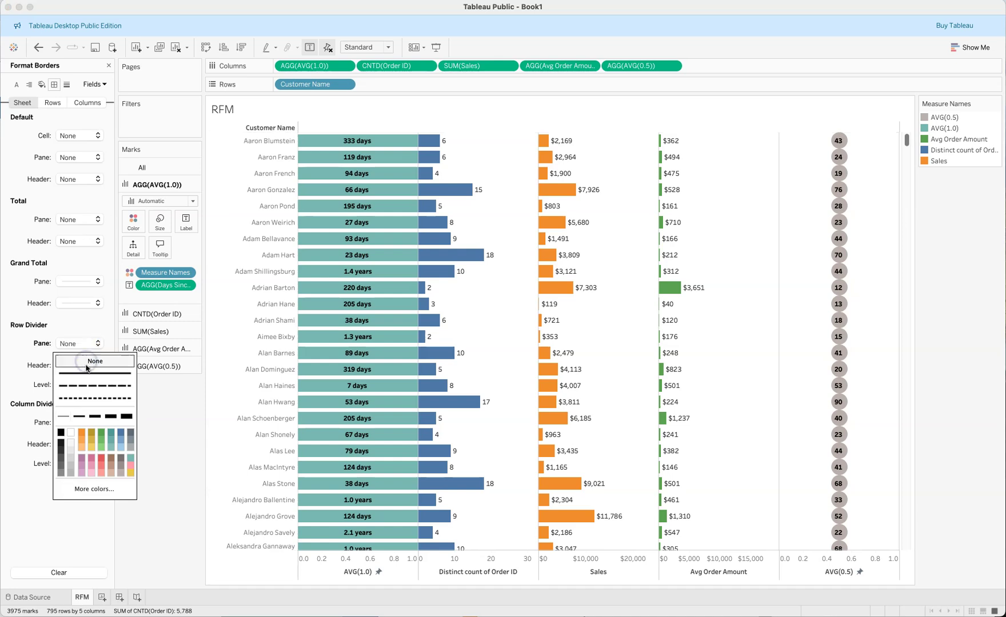
{"action": "left_click", "coordinate": [74, 528]}
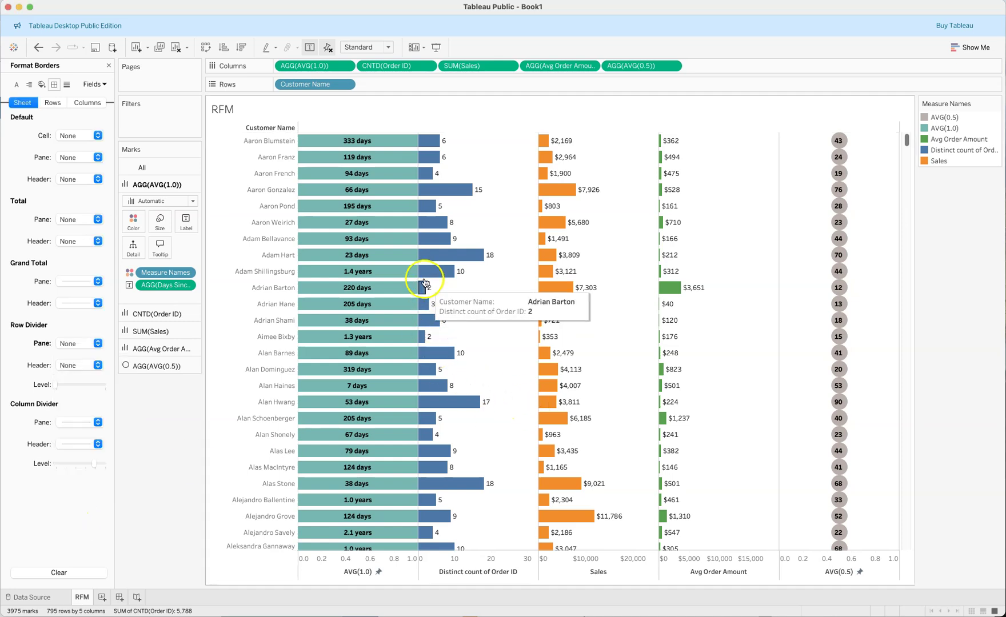